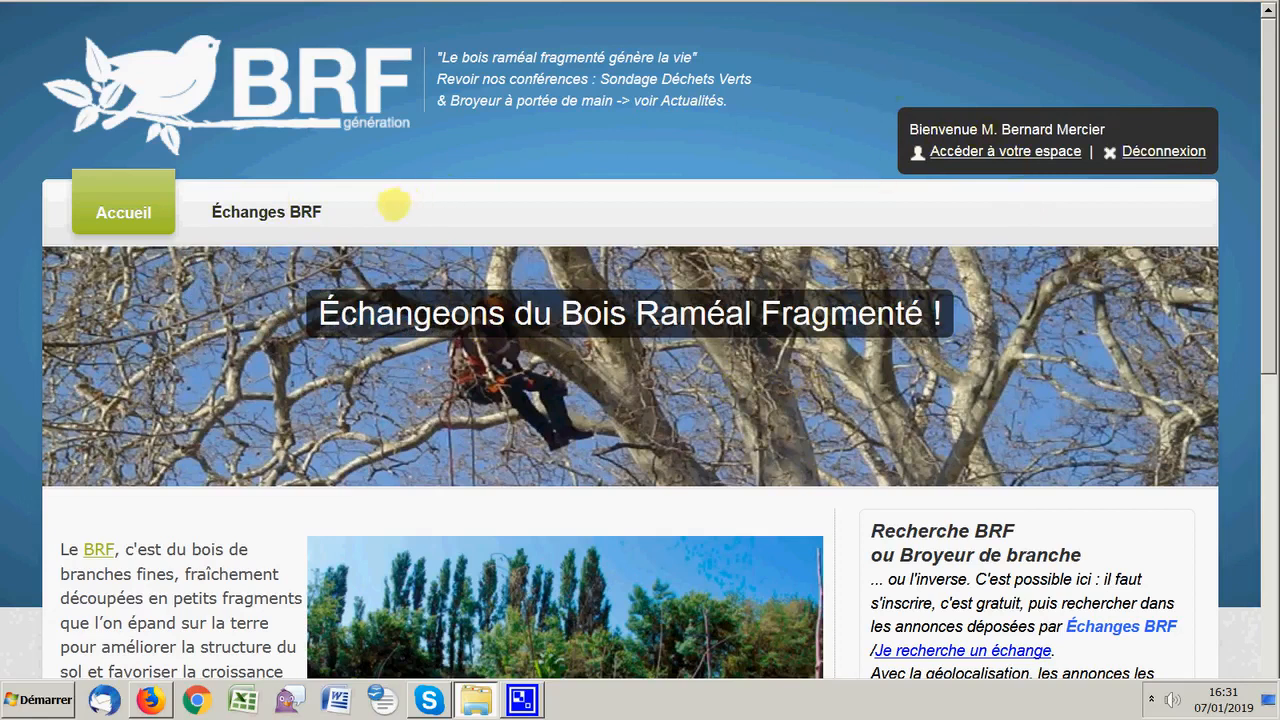
# Start adding a new exchange offer and choose "Échanger du BRF" as its service, continuing to the category selection.
pyautogui.moveTo(280, 212)
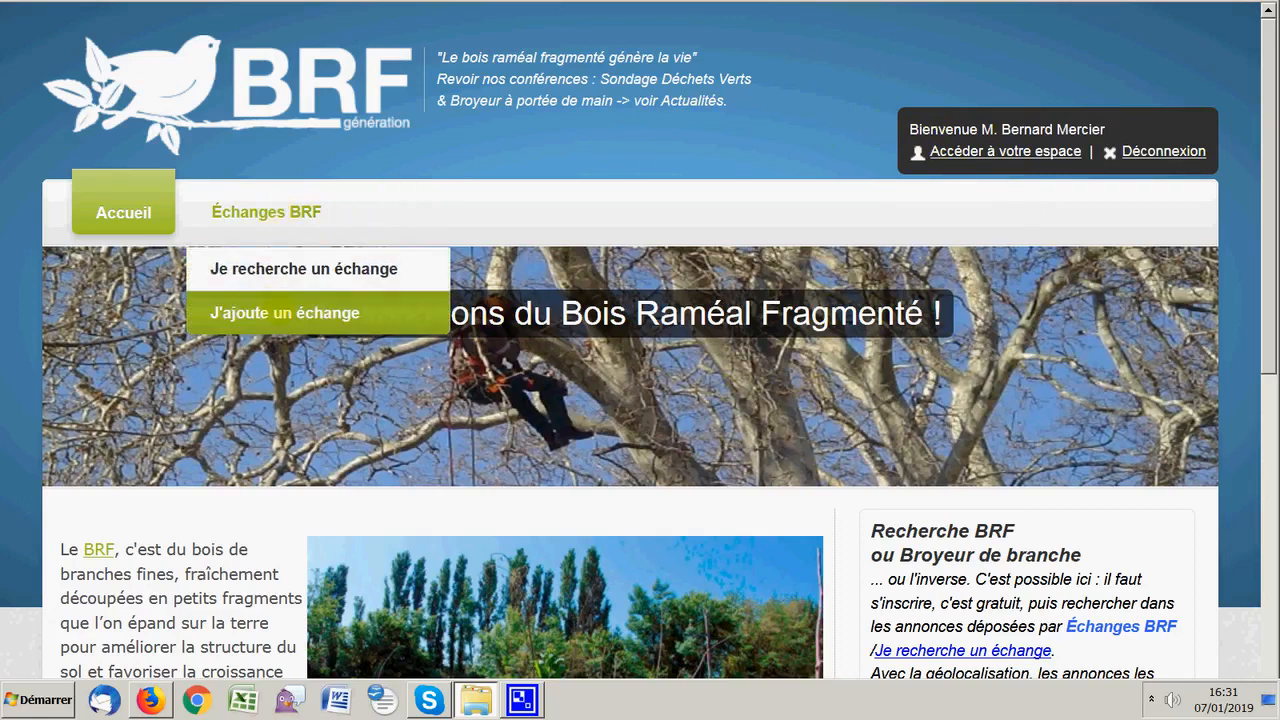
pyautogui.click(282, 313)
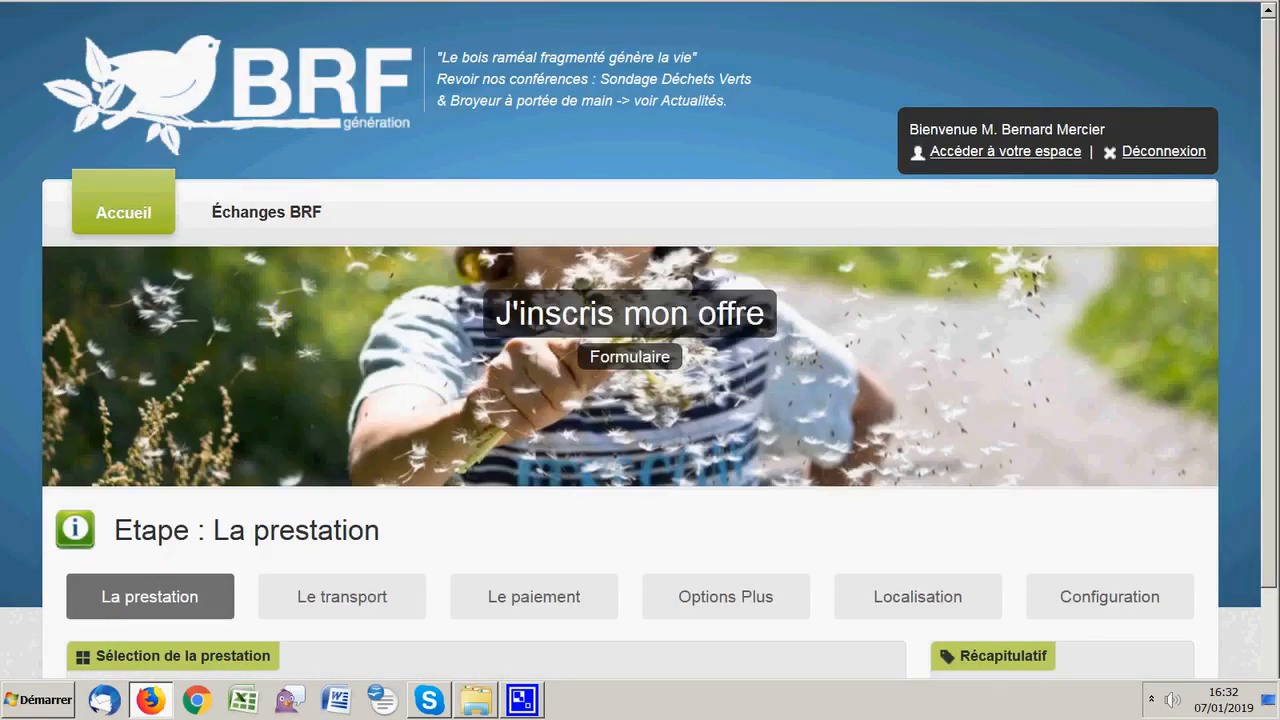
pyautogui.moveTo(1268, 160); pyautogui.dragTo(1269, 257)
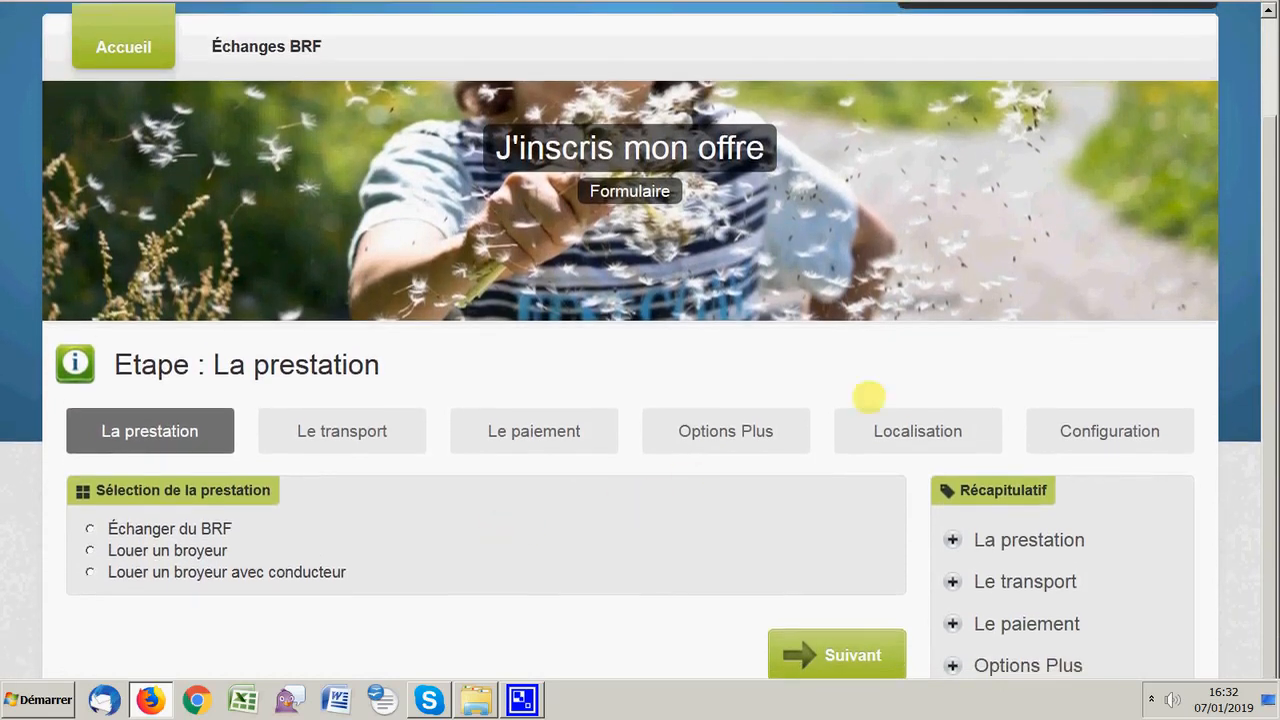
pyautogui.moveTo(1268, 232); pyautogui.dragTo(1270, 300)
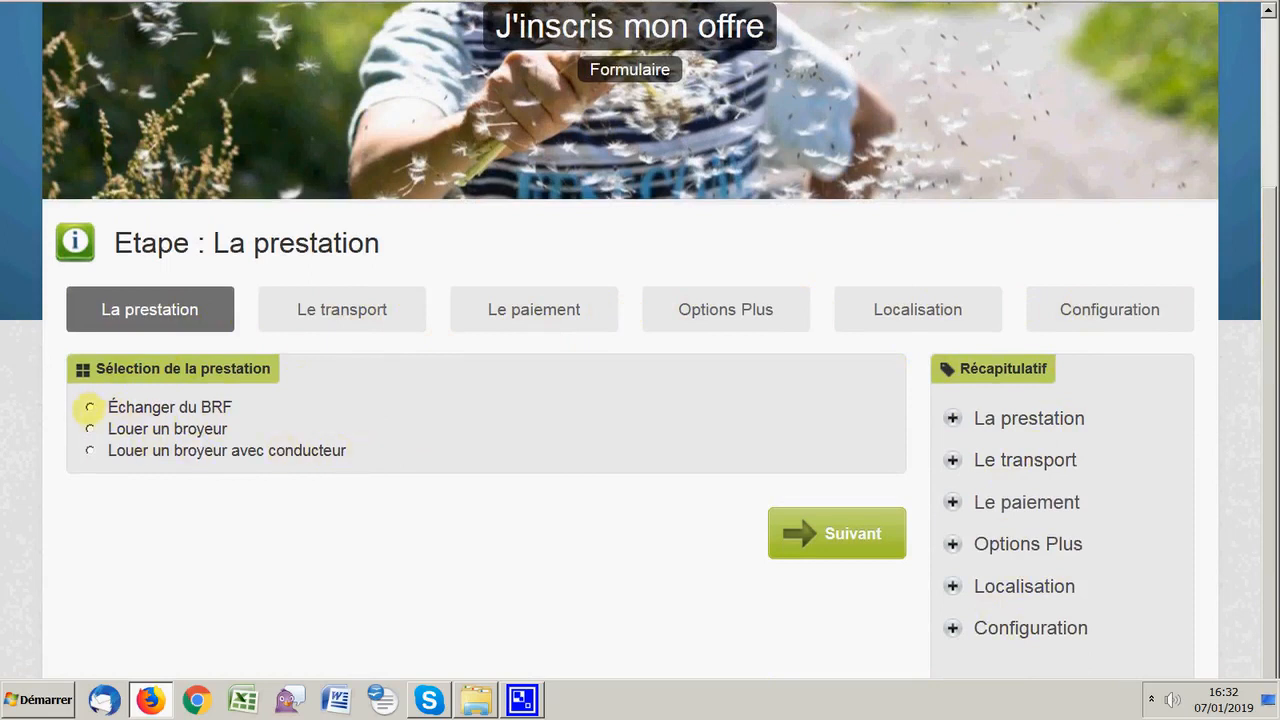
pyautogui.click(89, 406)
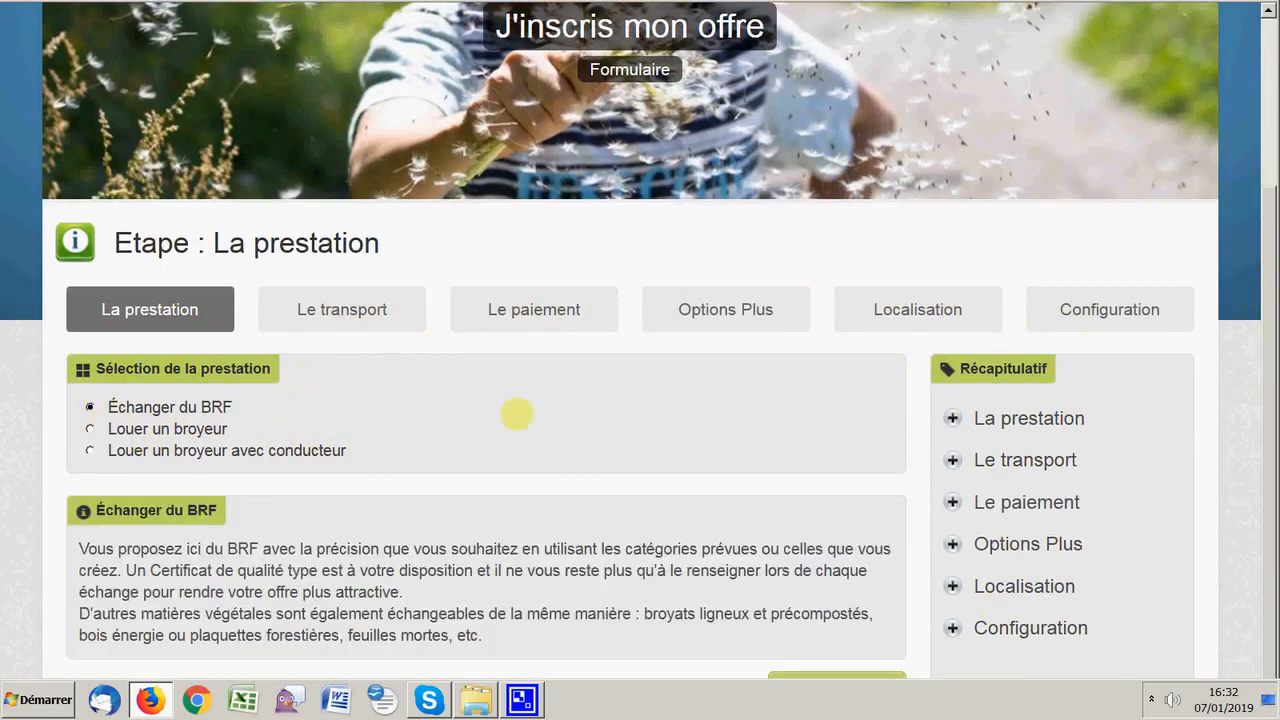
pyautogui.scroll(-2, 640, 400)
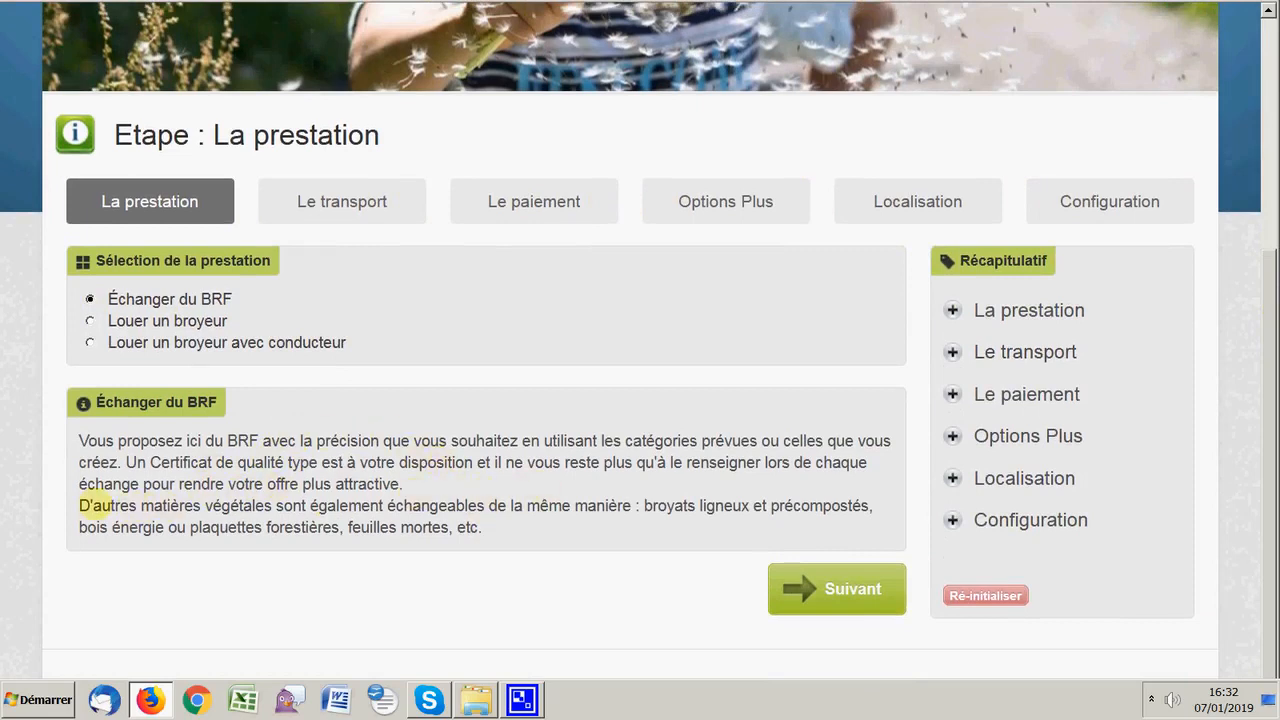
pyautogui.moveTo(80, 505); pyautogui.dragTo(272, 506)
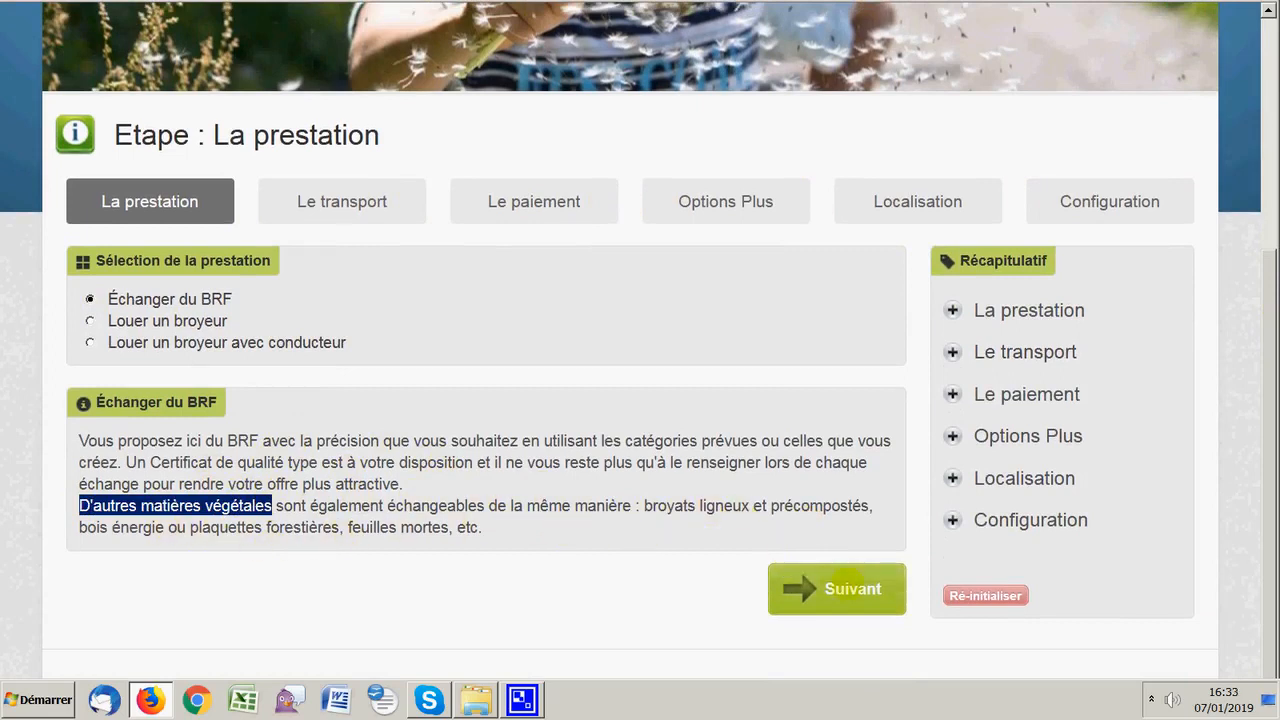
pyautogui.click(851, 567)
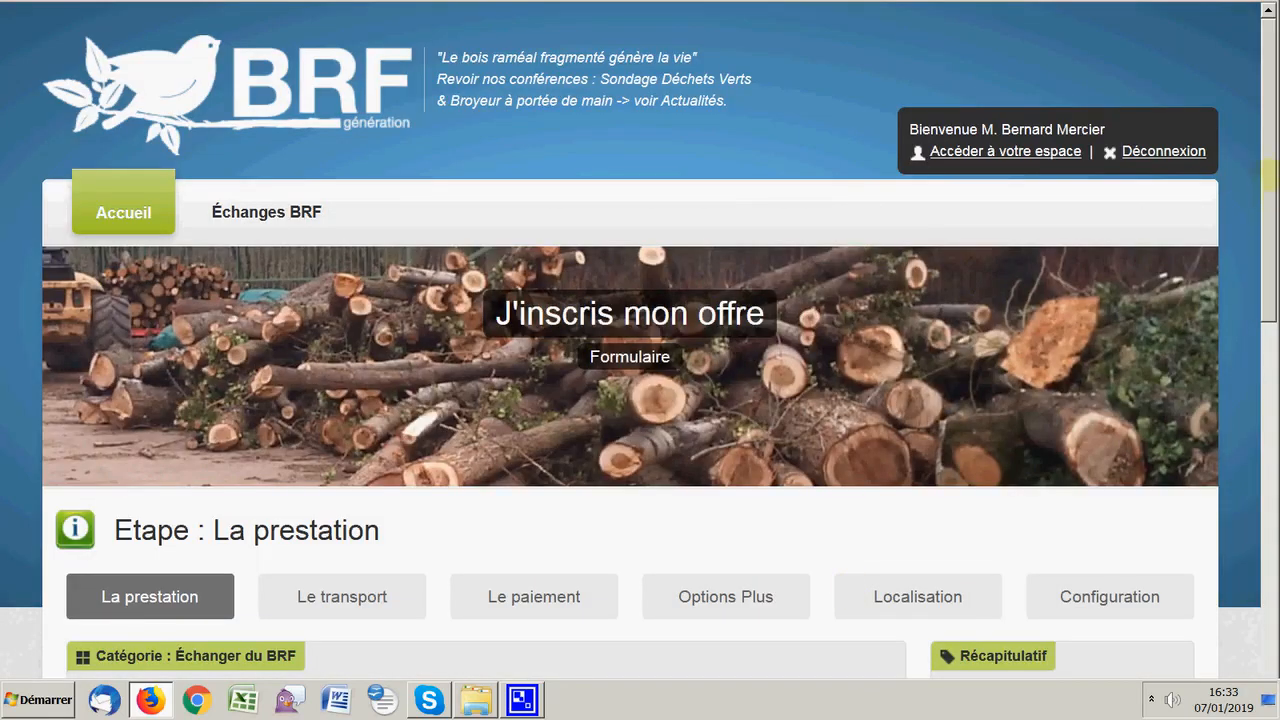
# Select the BRF sub-category under "Échanger du BRF" and validate it as the offer's category.
pyautogui.moveTo(1268, 175); pyautogui.dragTo(1268, 320)
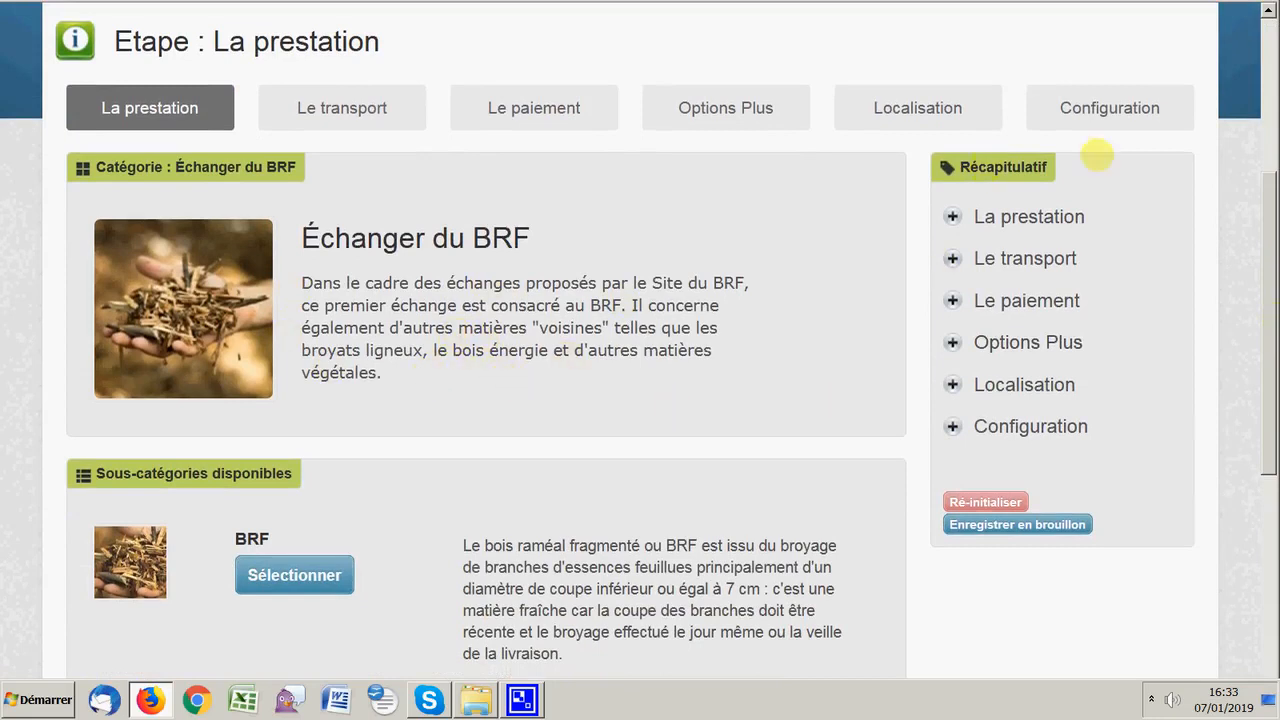
pyautogui.moveTo(1268, 210); pyautogui.dragTo(1262, 353)
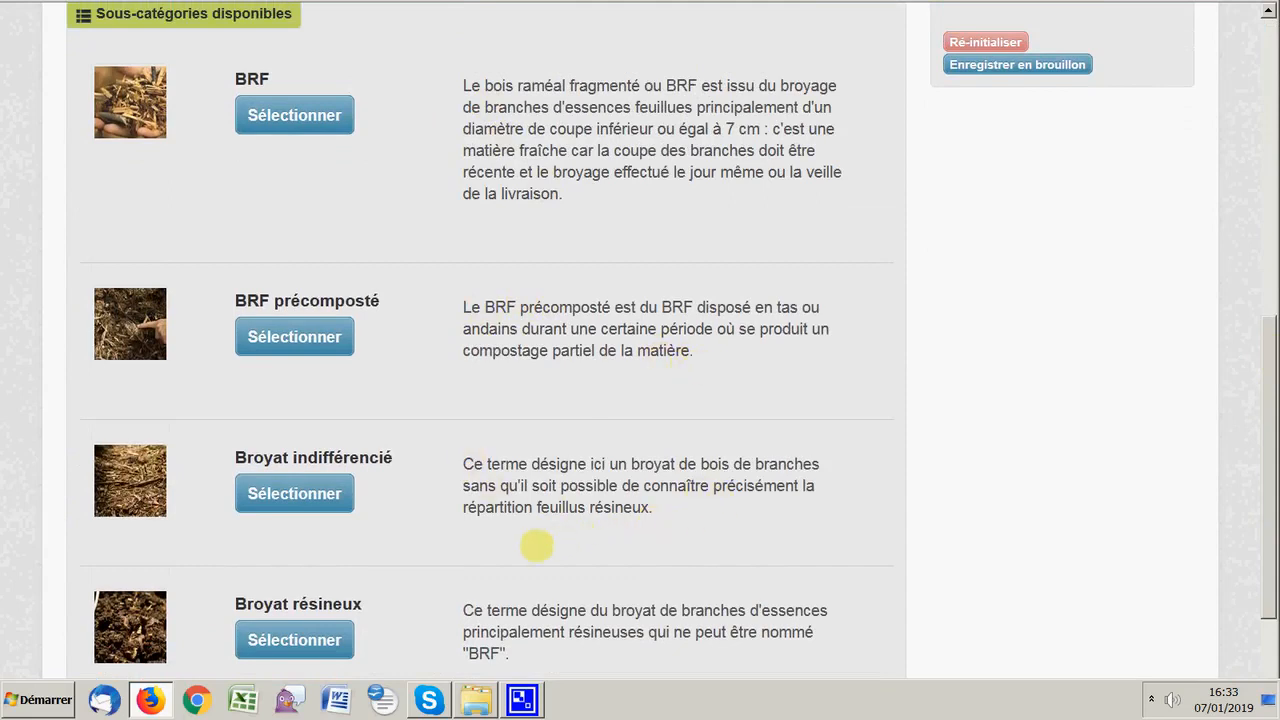
pyautogui.moveTo(1267, 354); pyautogui.dragTo(1222, 230)
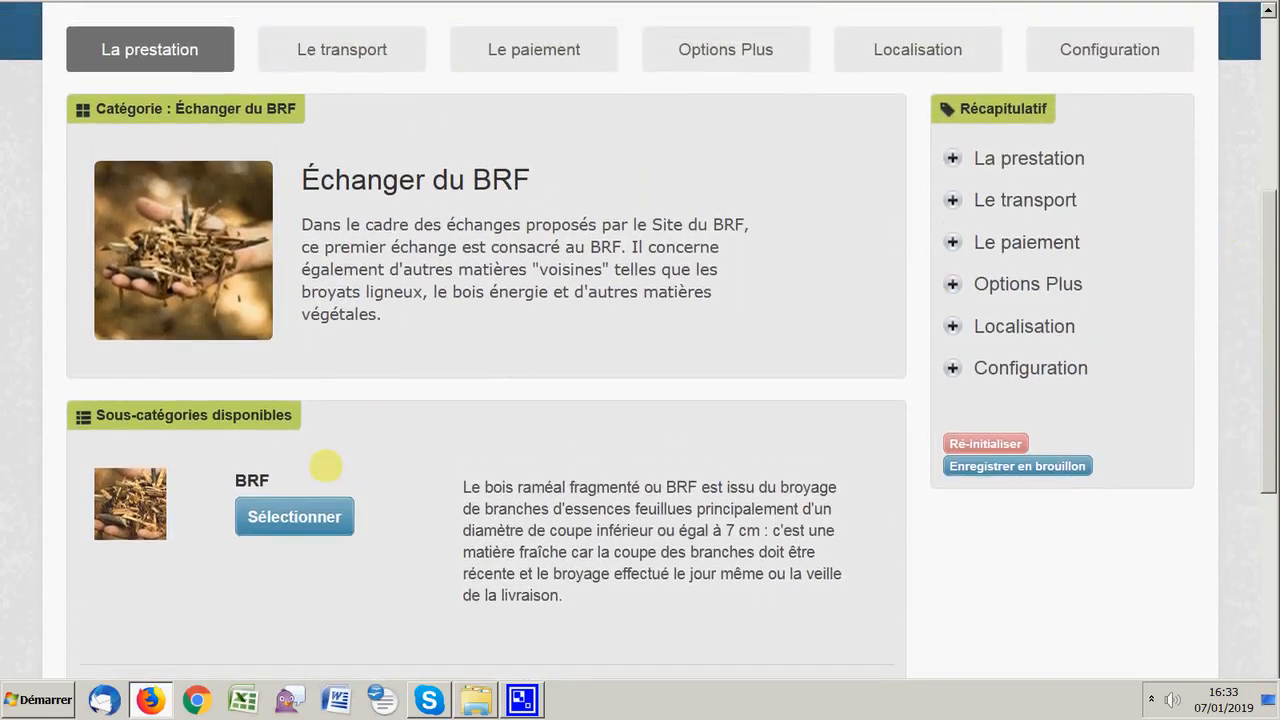
pyautogui.click(294, 516)
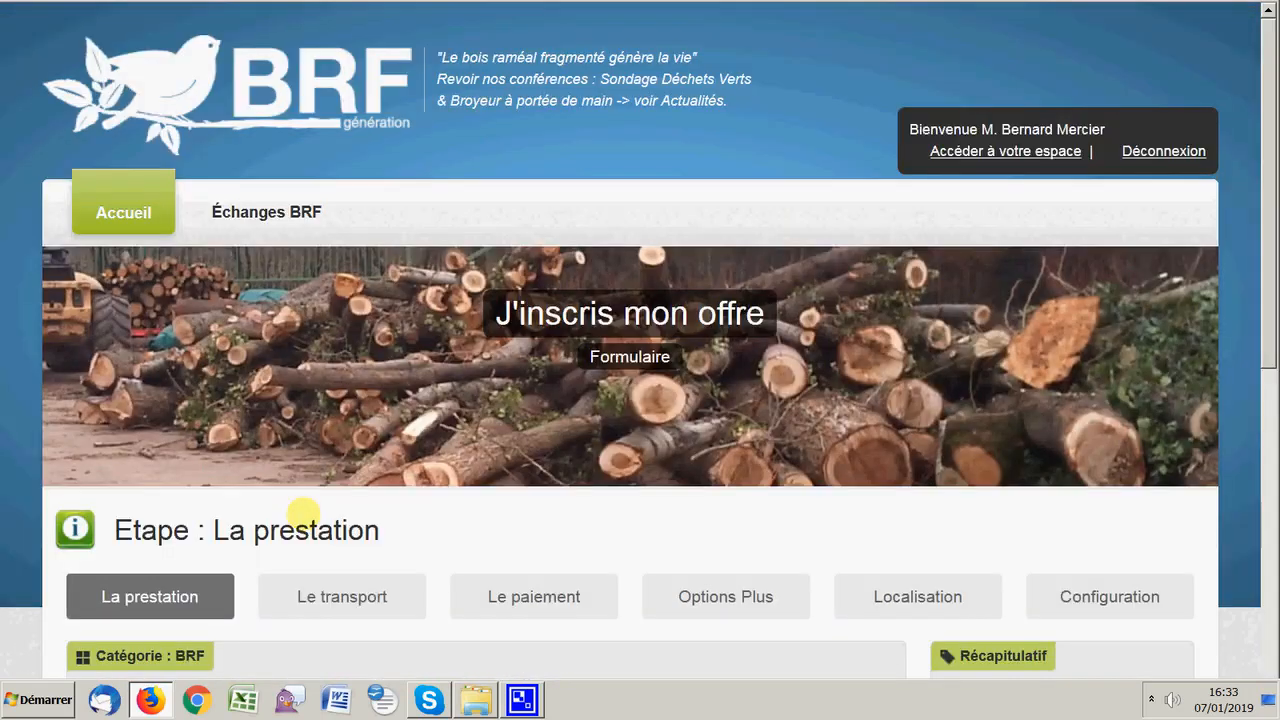
pyautogui.moveTo(1270, 177); pyautogui.dragTo(1262, 361)
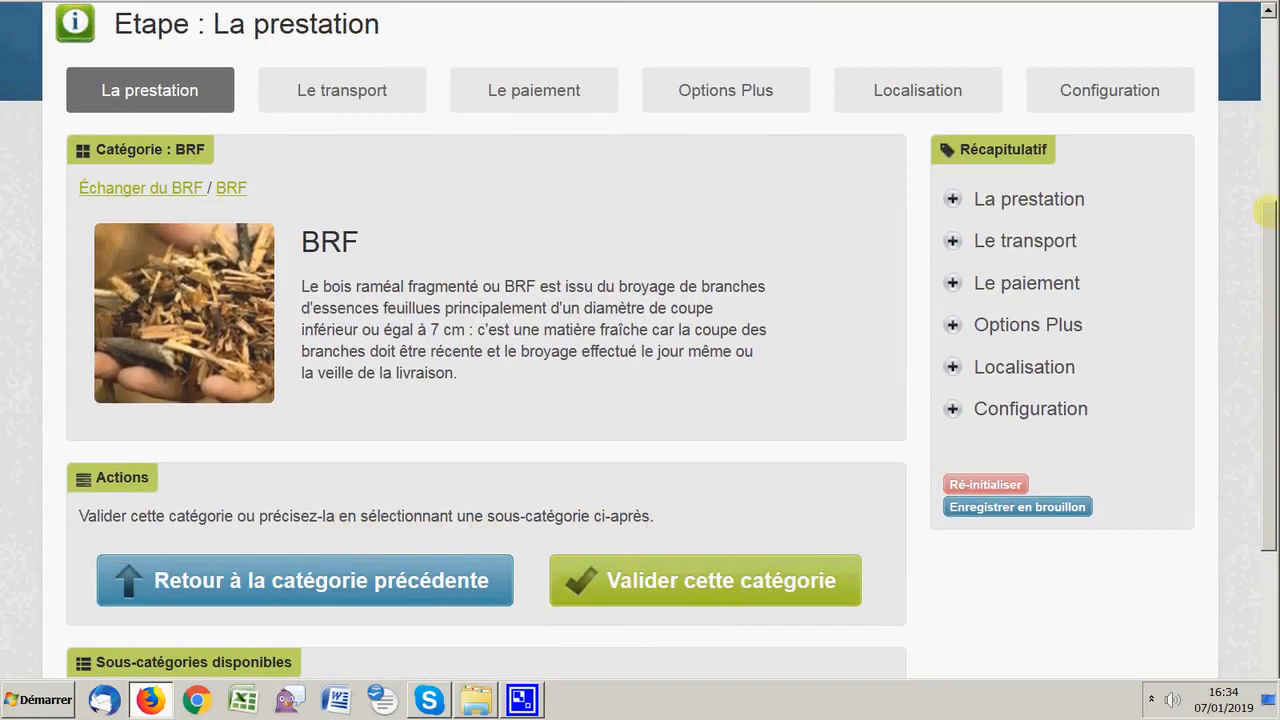
pyautogui.moveTo(1266, 212); pyautogui.dragTo(1270, 436)
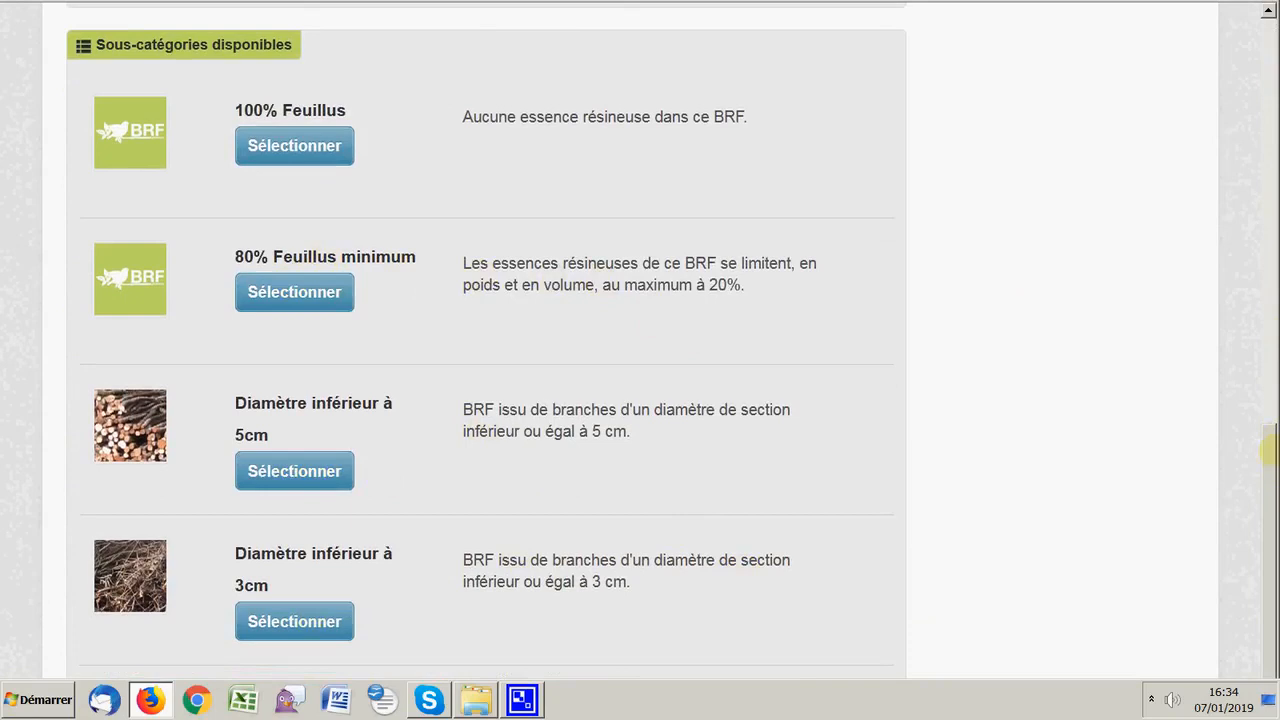
pyautogui.moveTo(1268, 452); pyautogui.dragTo(1227, 228)
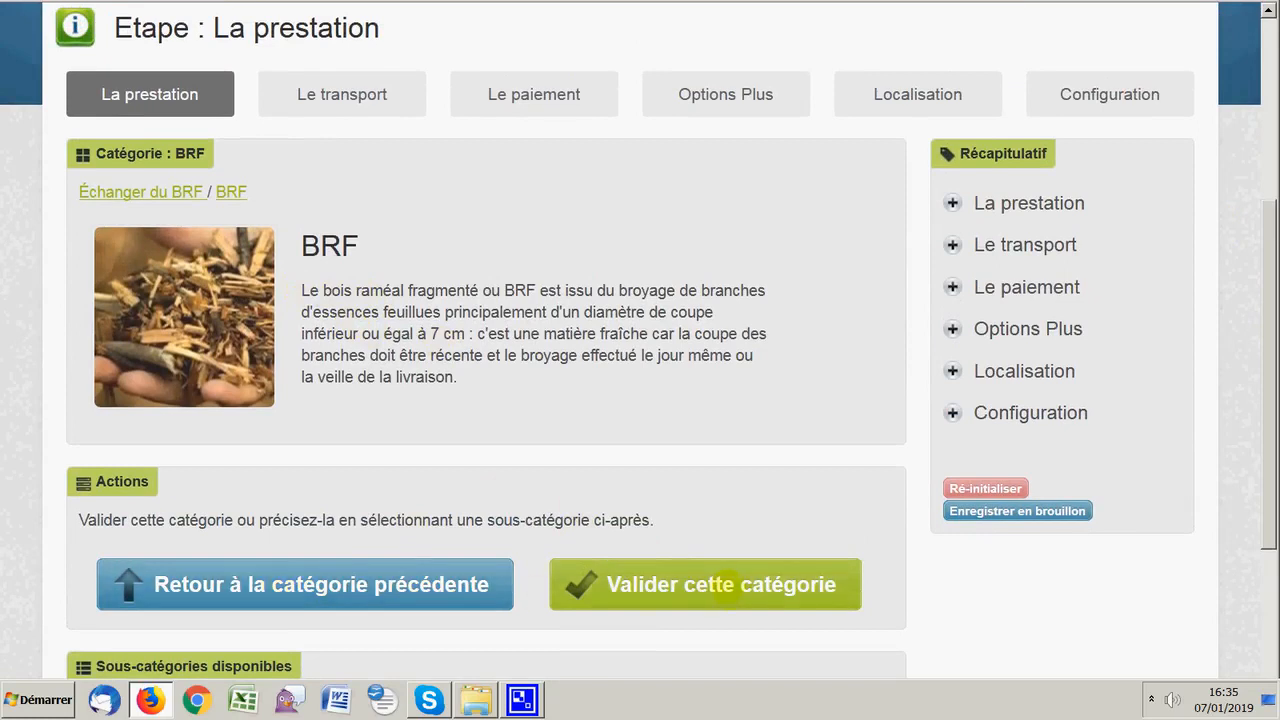
pyautogui.click(722, 584)
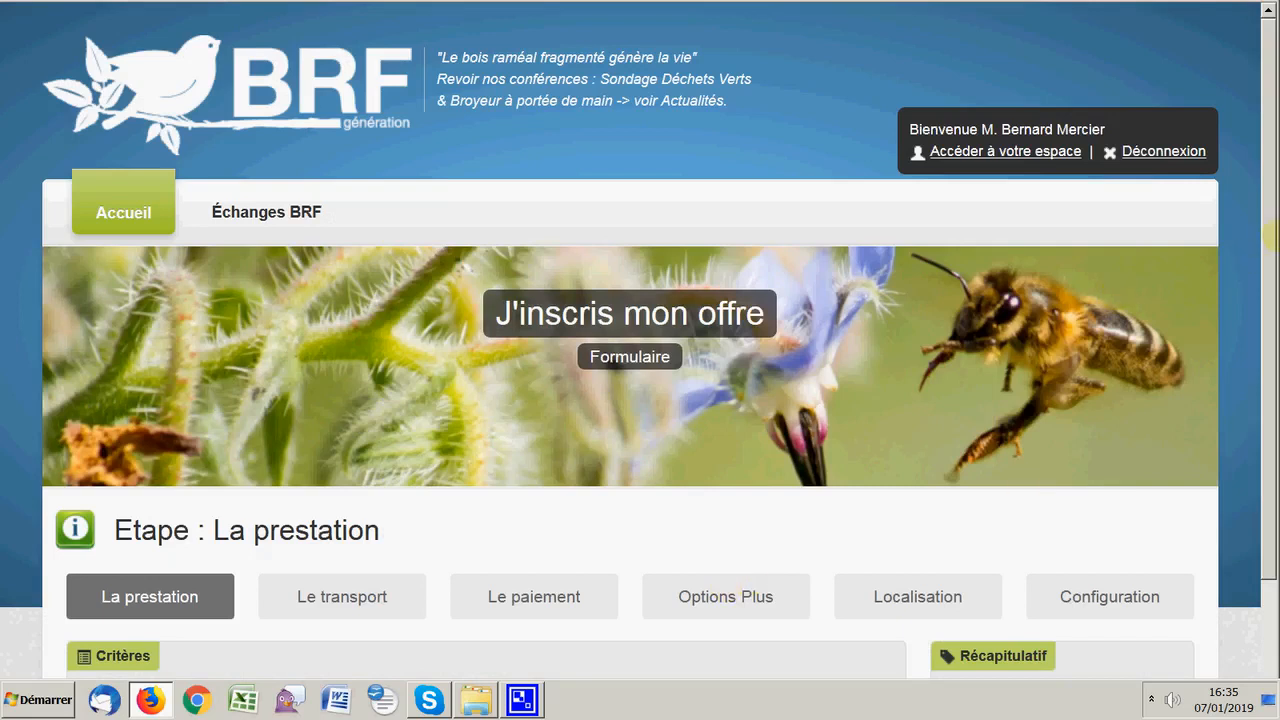
# Accept the material density criterion of 280 kg/m3 and continue to the transport stage.
pyautogui.moveTo(1268, 232); pyautogui.dragTo(1263, 428)
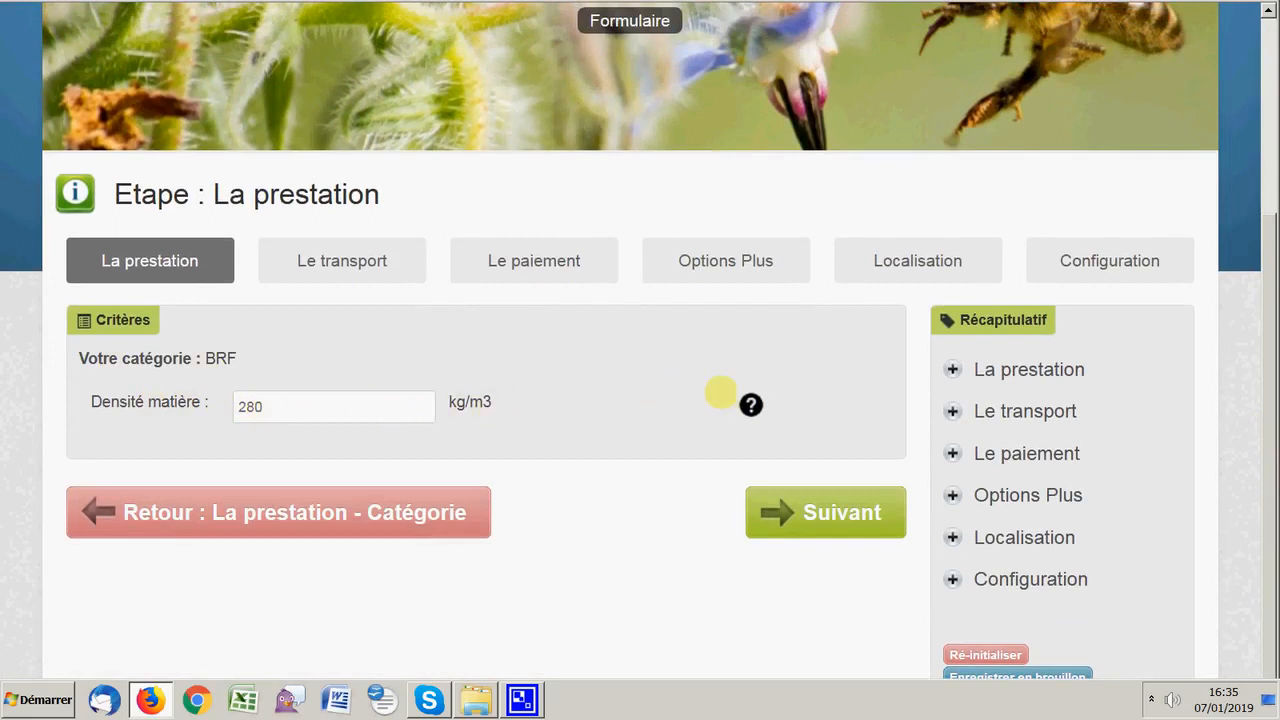
pyautogui.moveTo(748, 405)
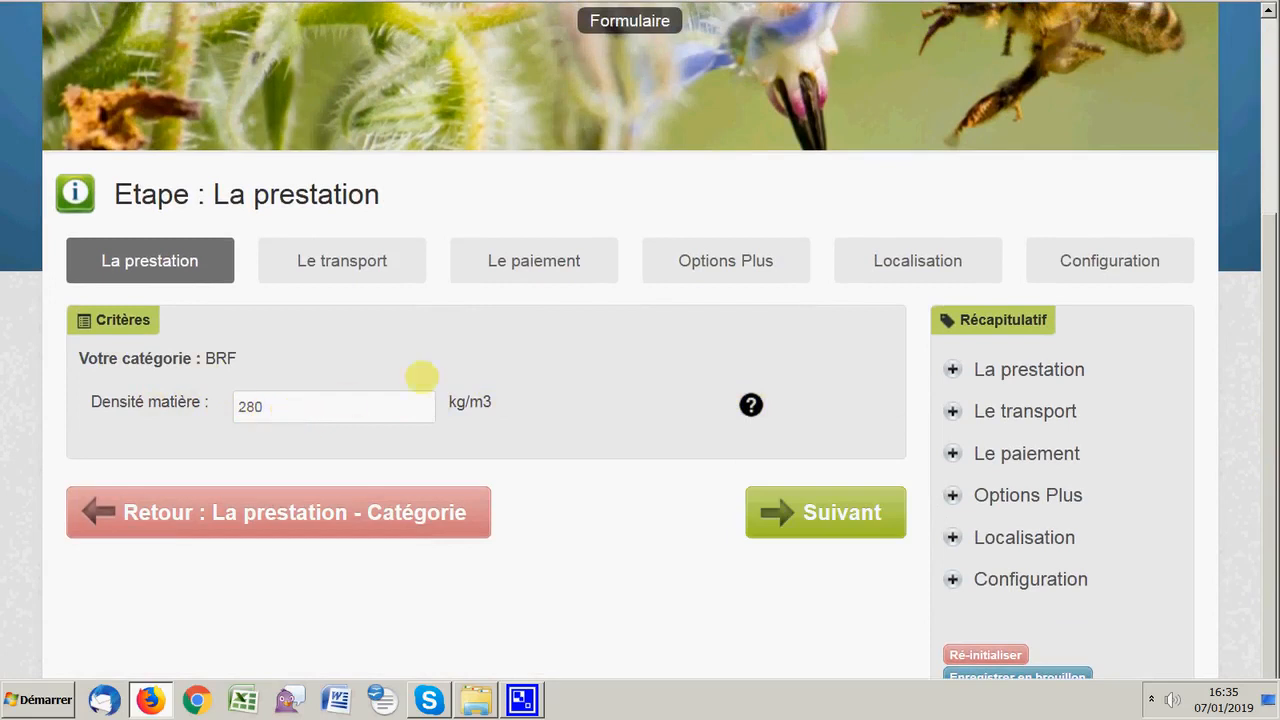
pyautogui.click(845, 505)
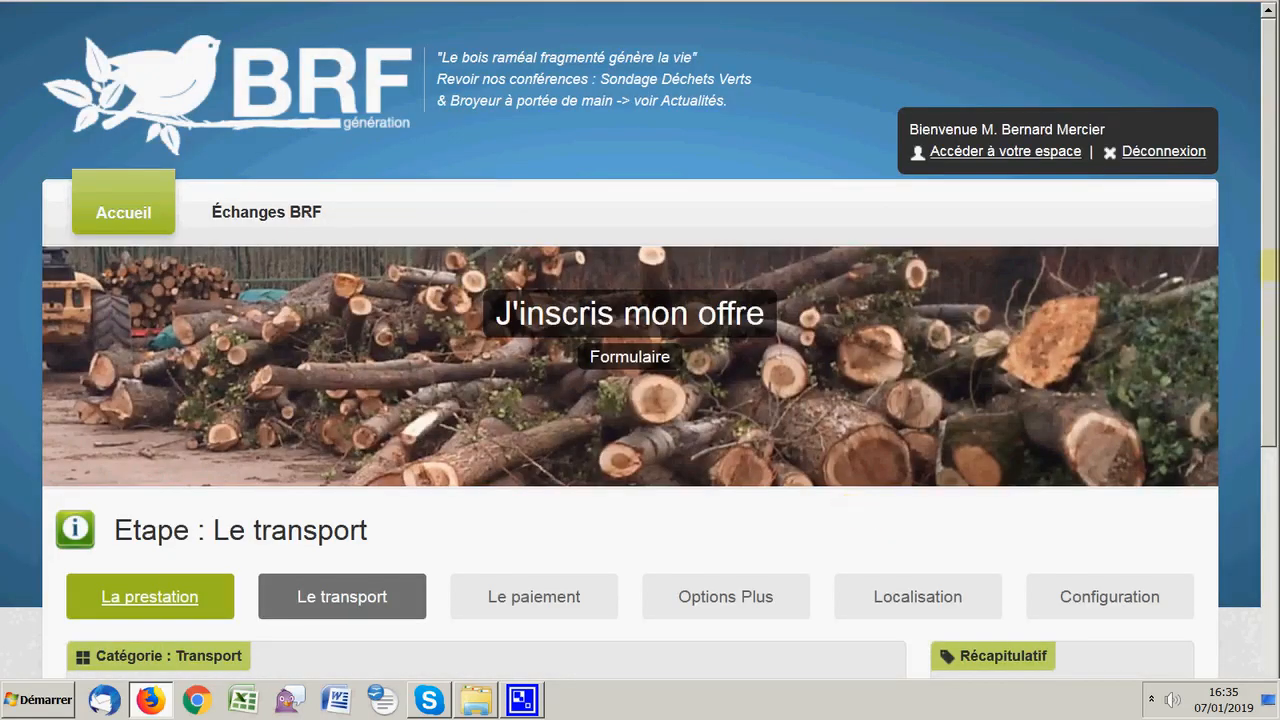
# Choose "J'assure le transport" as the transport arrangement and validate that category.
pyautogui.moveTo(1268, 265); pyautogui.dragTo(1268, 490)
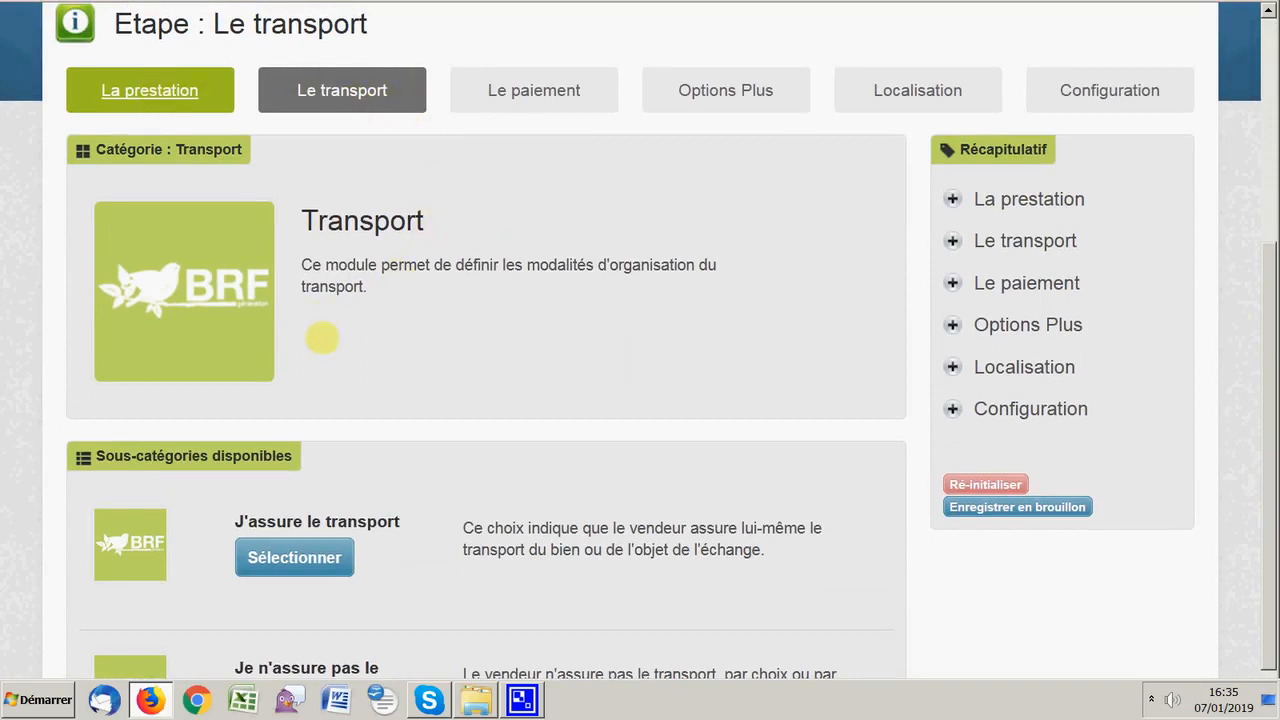
pyautogui.moveTo(1265, 262); pyautogui.dragTo(1266, 398)
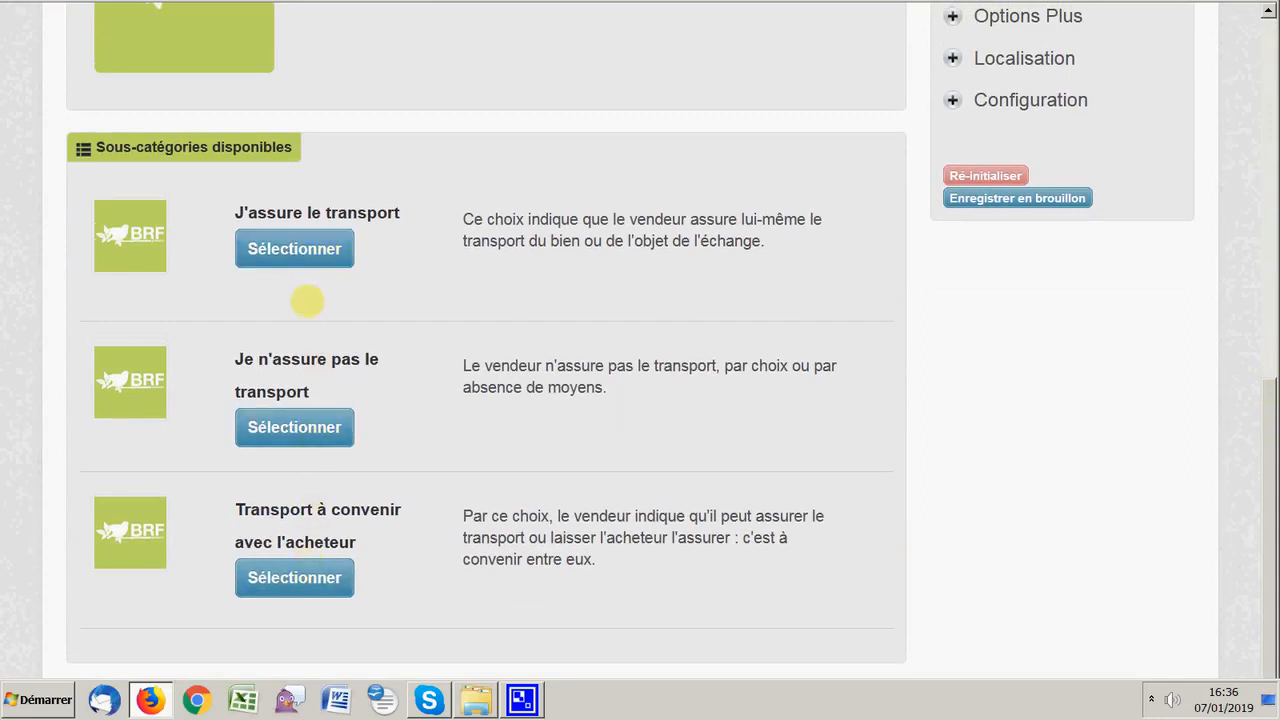
pyautogui.click(294, 249)
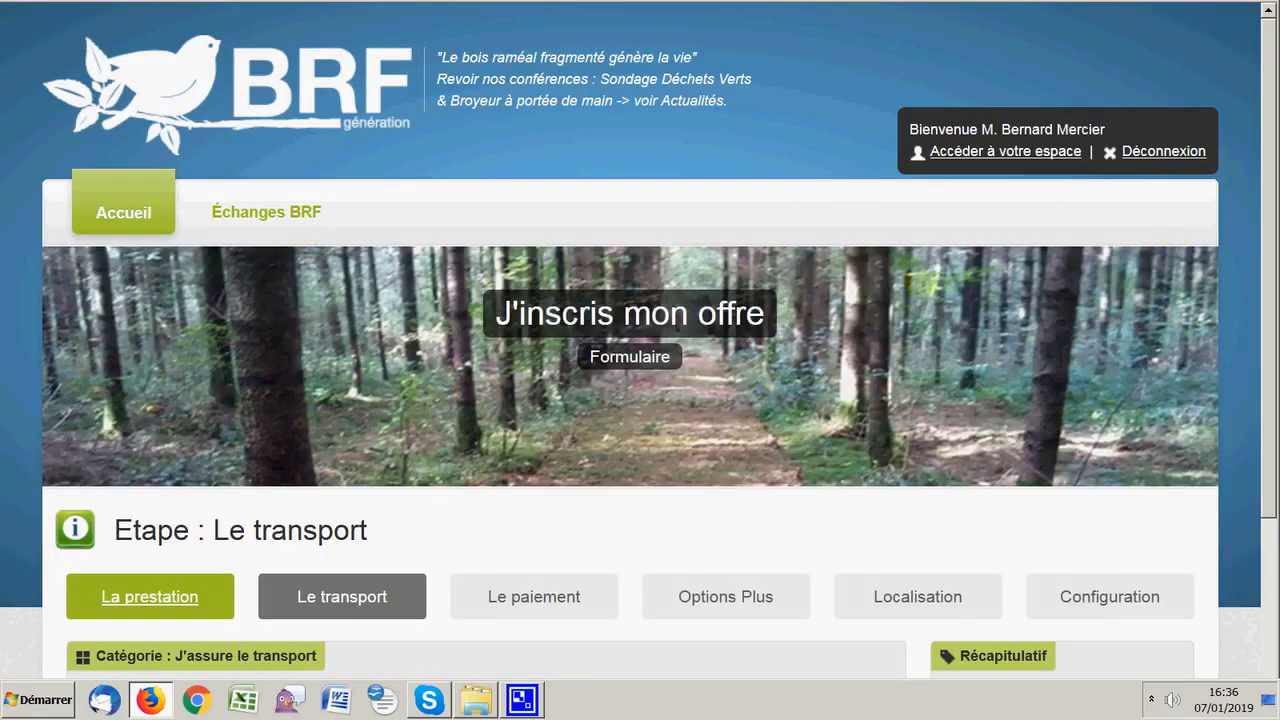
pyautogui.moveTo(1273, 138); pyautogui.dragTo(1251, 405)
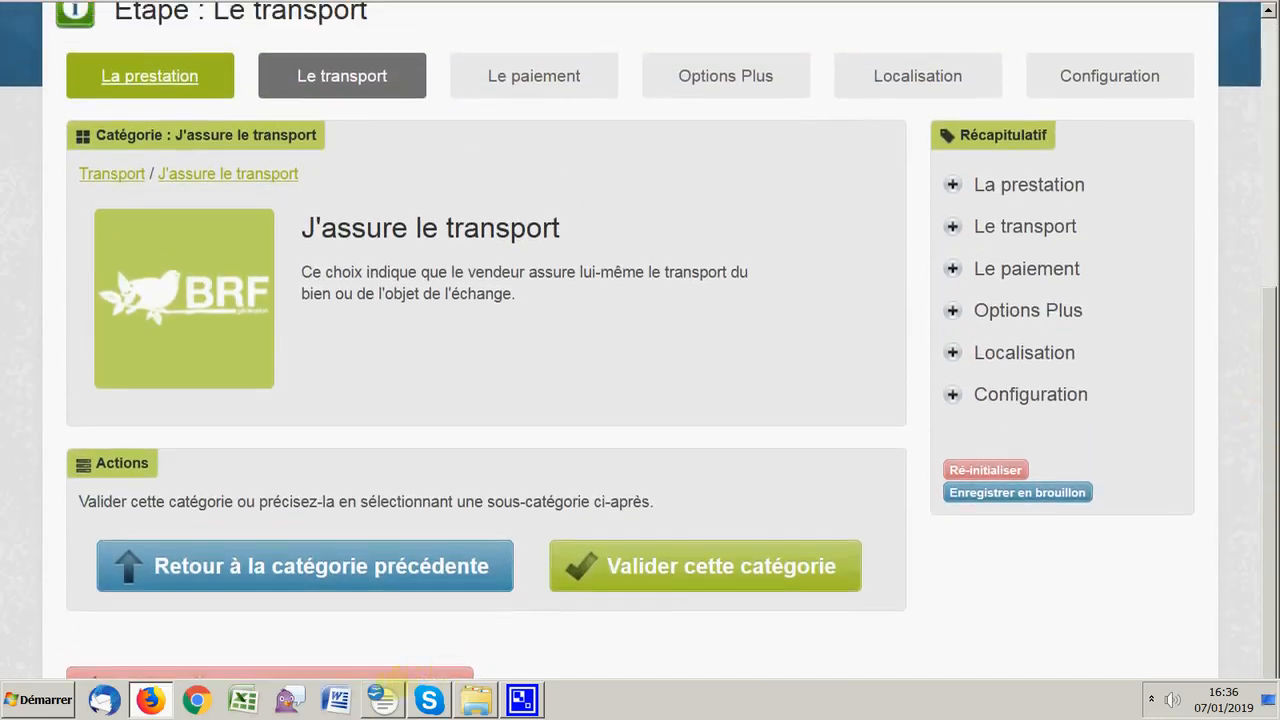
pyautogui.click(746, 565)
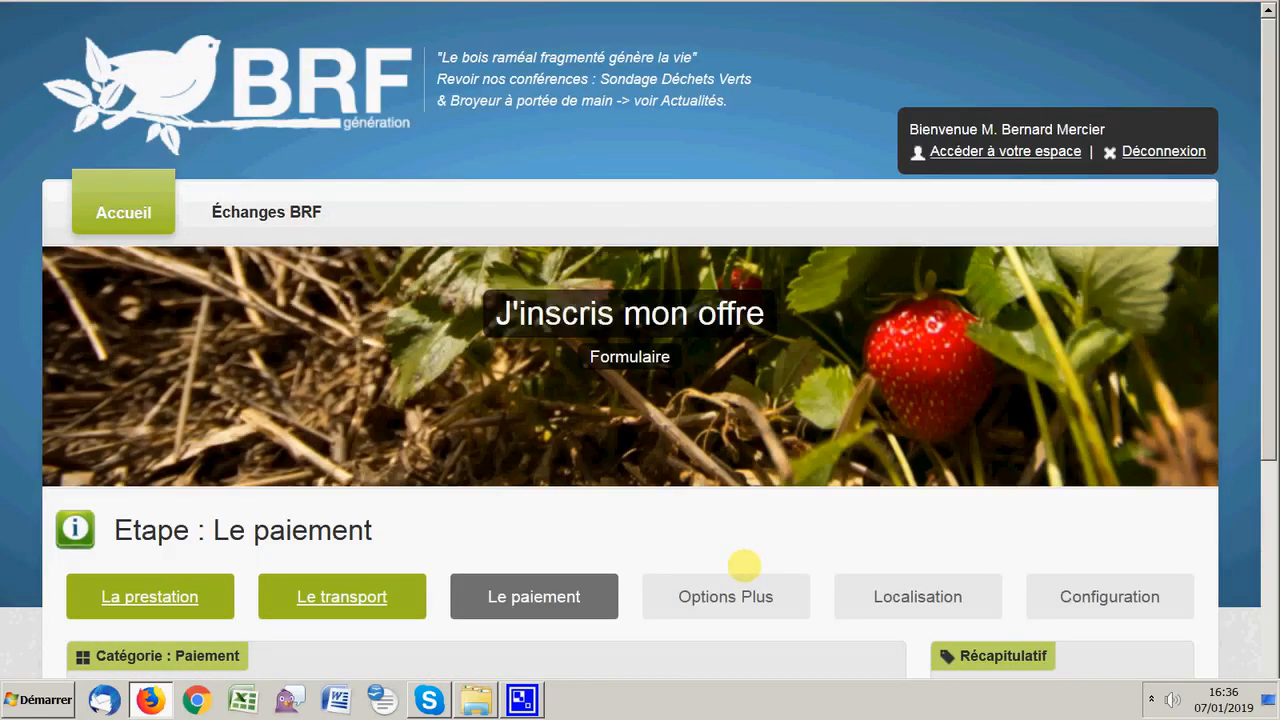
# Choose "Je souhaite que ma prestation soit prépayée au Site" as the payment method and validate that category.
pyautogui.moveTo(1268, 185); pyautogui.dragTo(1269, 407)
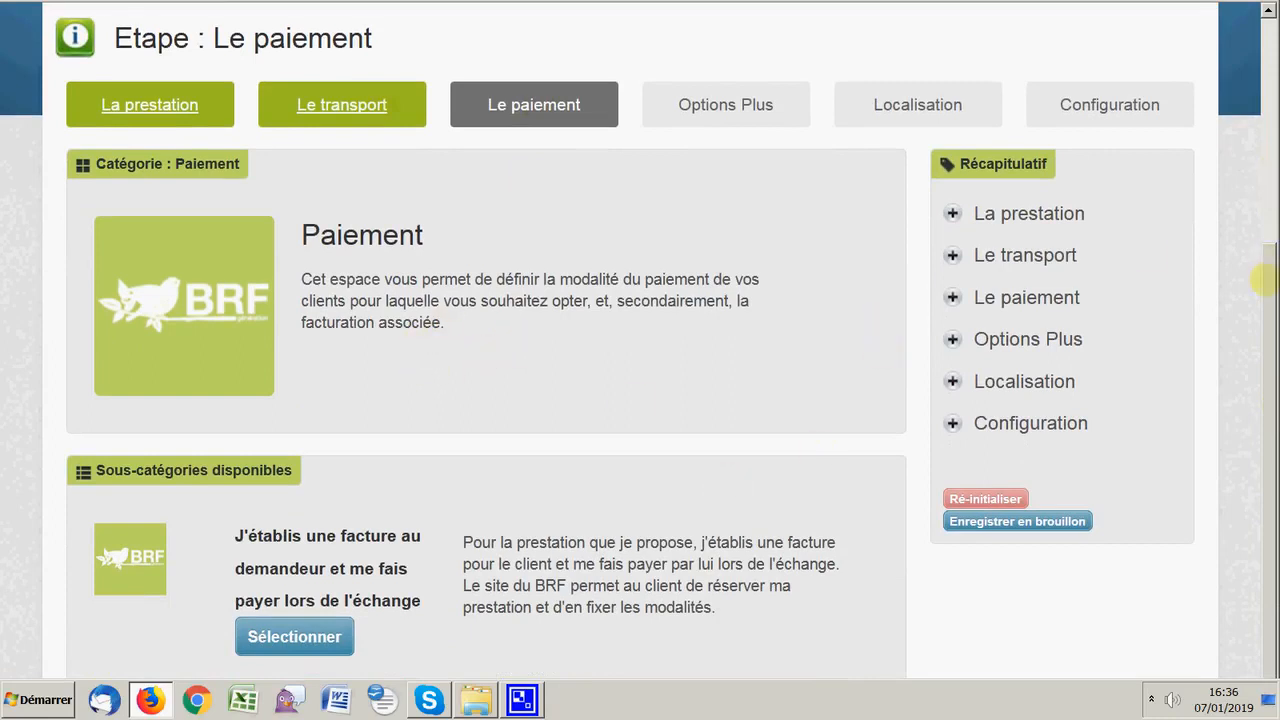
pyautogui.moveTo(1262, 281); pyautogui.dragTo(1268, 388)
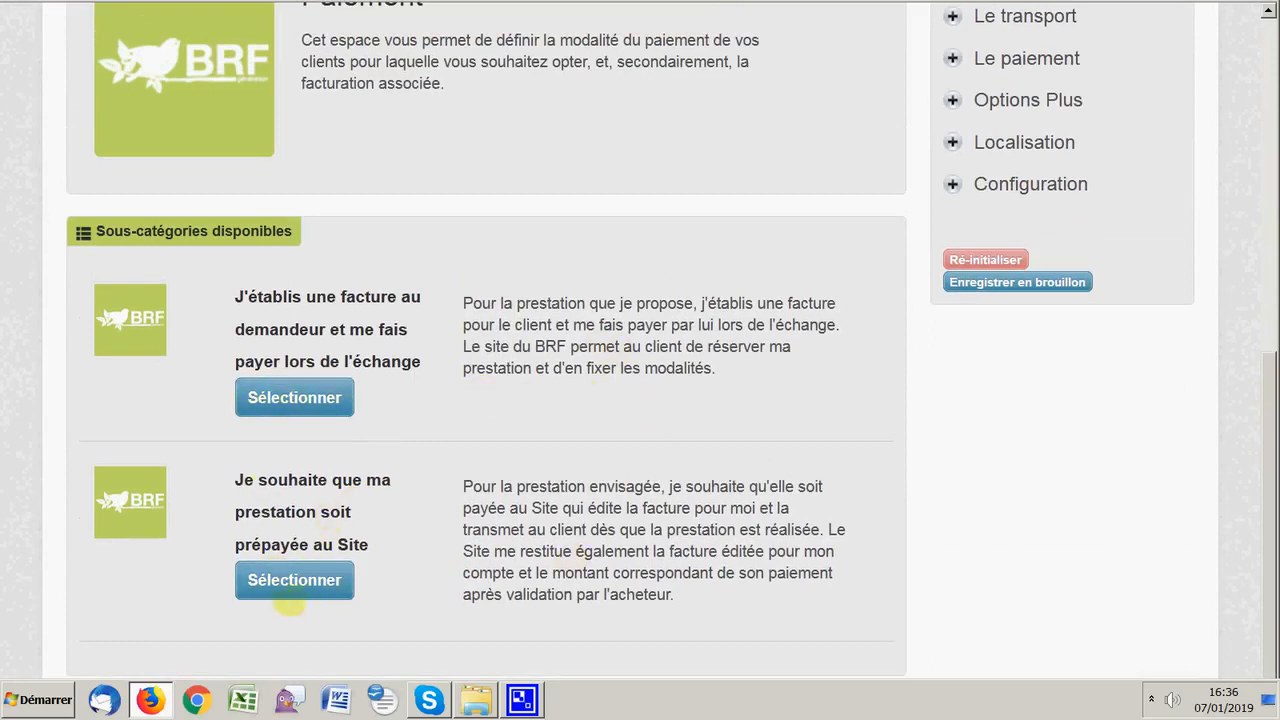
pyautogui.click(296, 581)
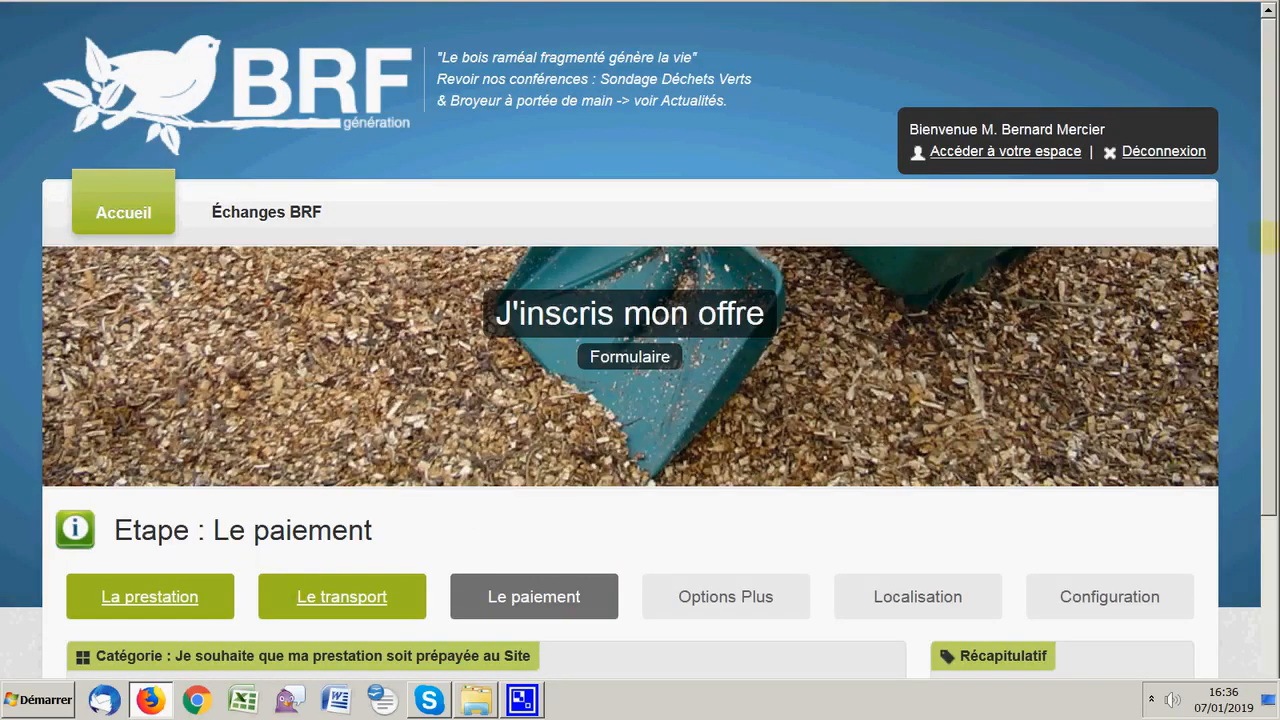
pyautogui.scroll(-5, 1268, 404)
pyautogui.scroll(-5, 1268, 404)
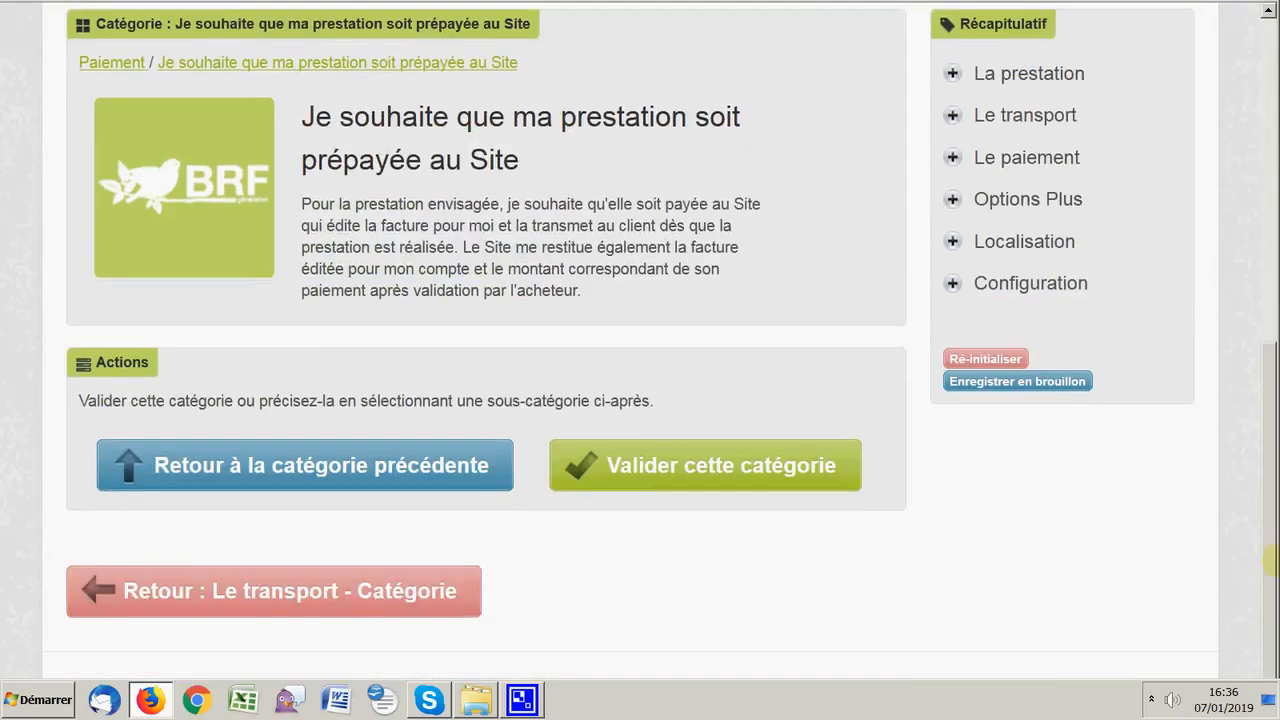
pyautogui.scroll(3, 1252, 450)
pyautogui.click(737, 662)
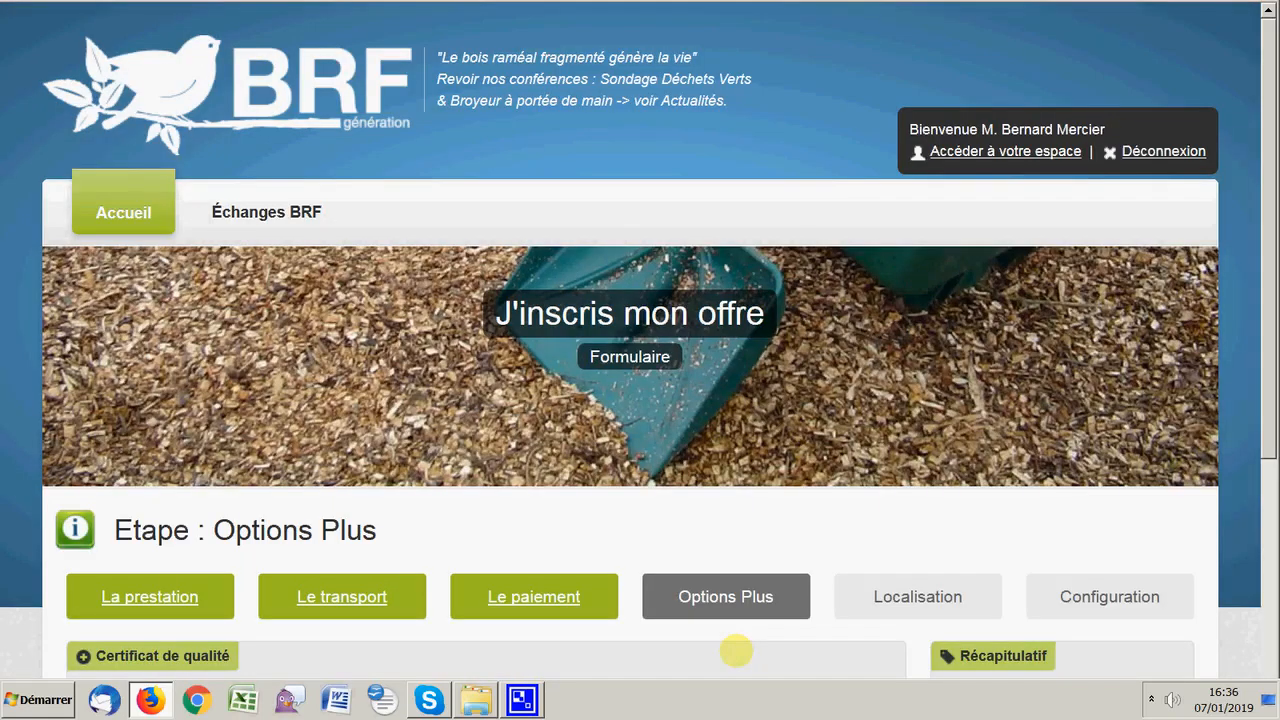
# Name the custom Option PLUS "Livraison en bags de 250 kg" and enter "Description" as its description.
pyautogui.moveTo(1268, 305); pyautogui.dragTo(1268, 535)
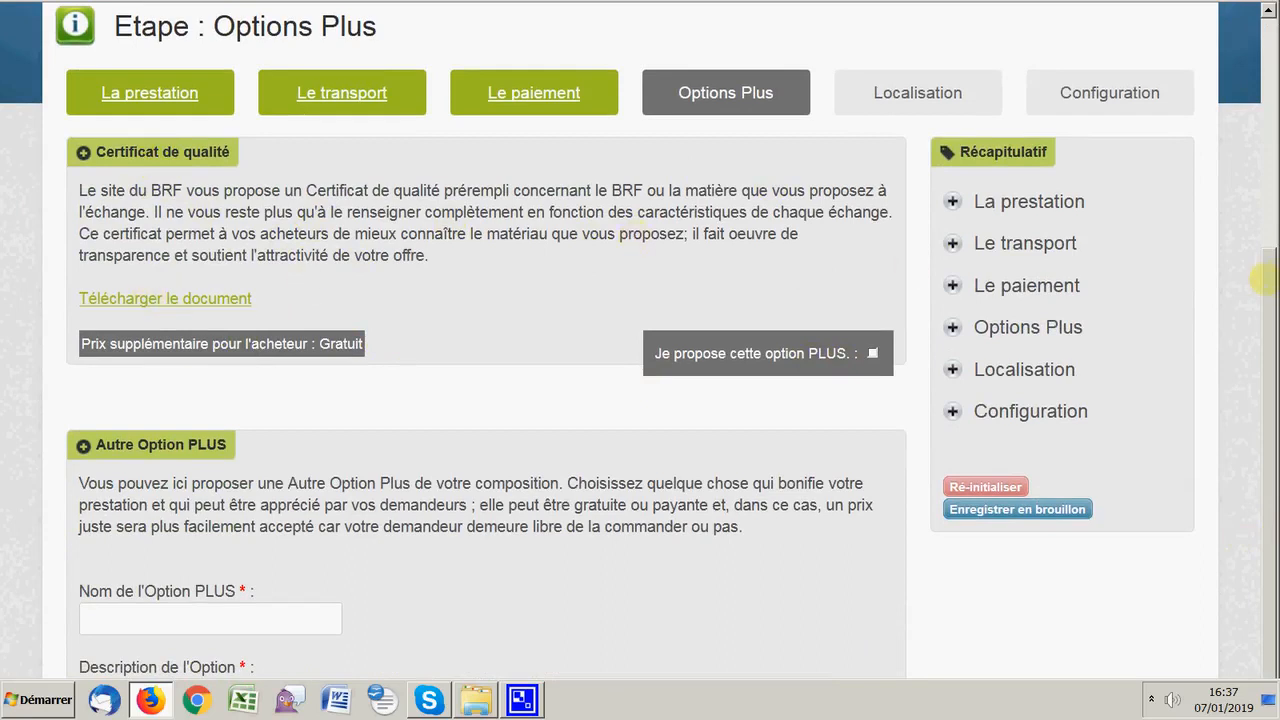
pyautogui.moveTo(1262, 281); pyautogui.dragTo(1269, 461)
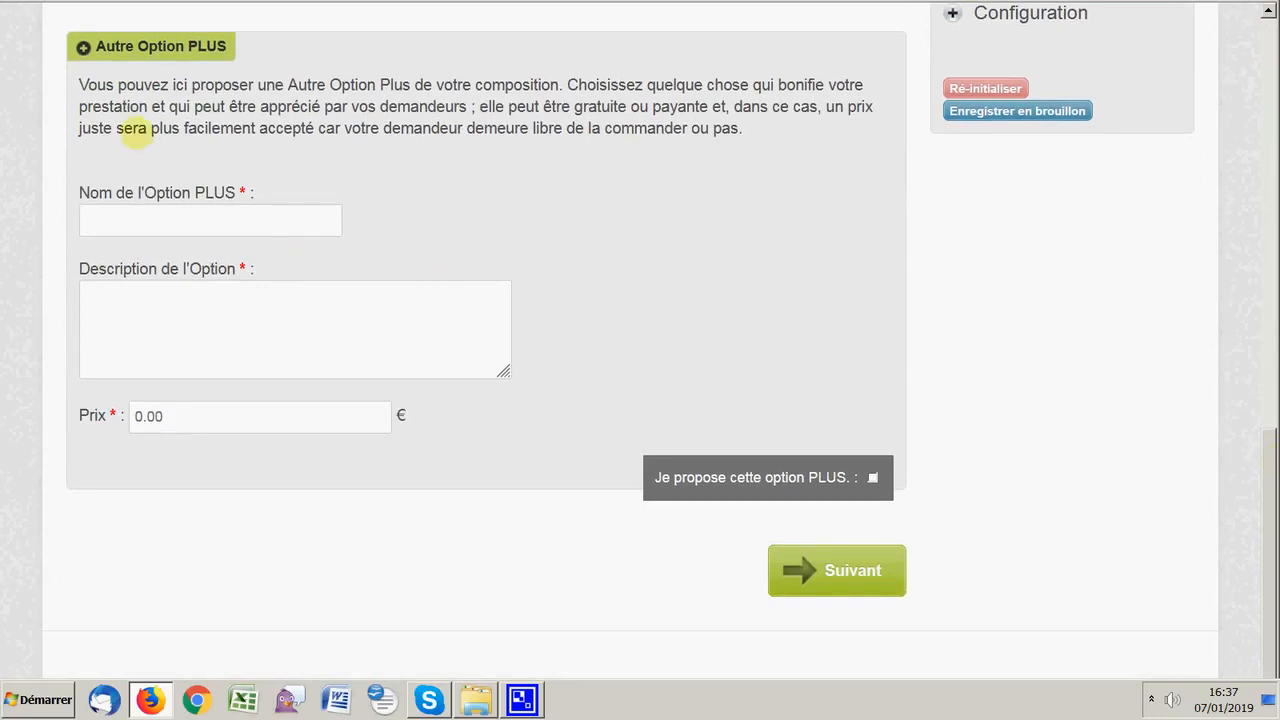
pyautogui.click(92, 220)
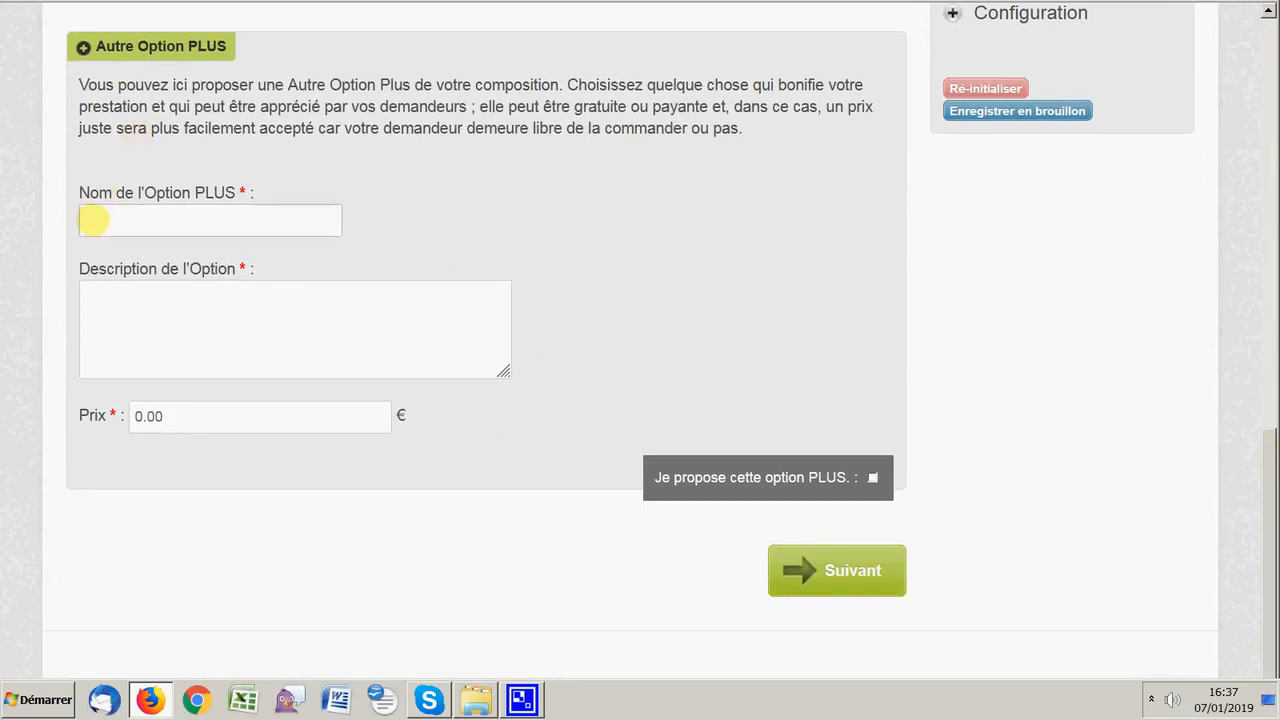
pyautogui.write('Livraison en bags de ')
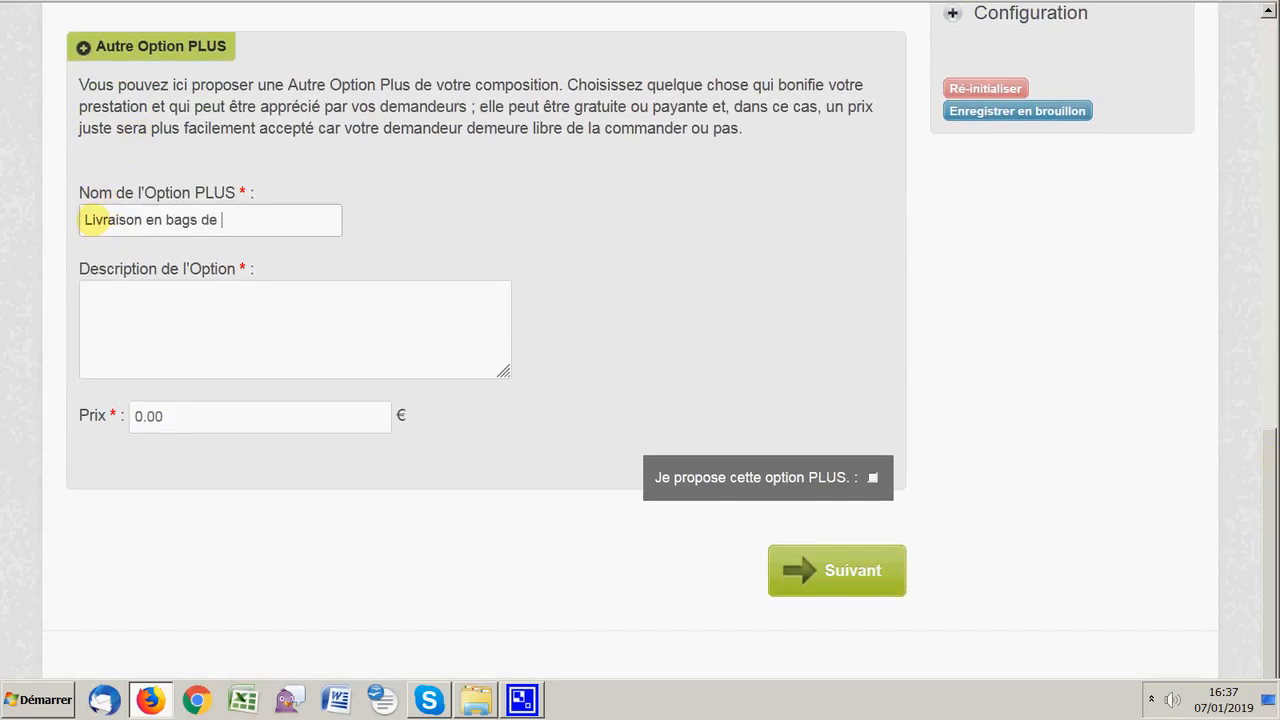
pyautogui.write('250 kg')
pyautogui.click(108, 304)
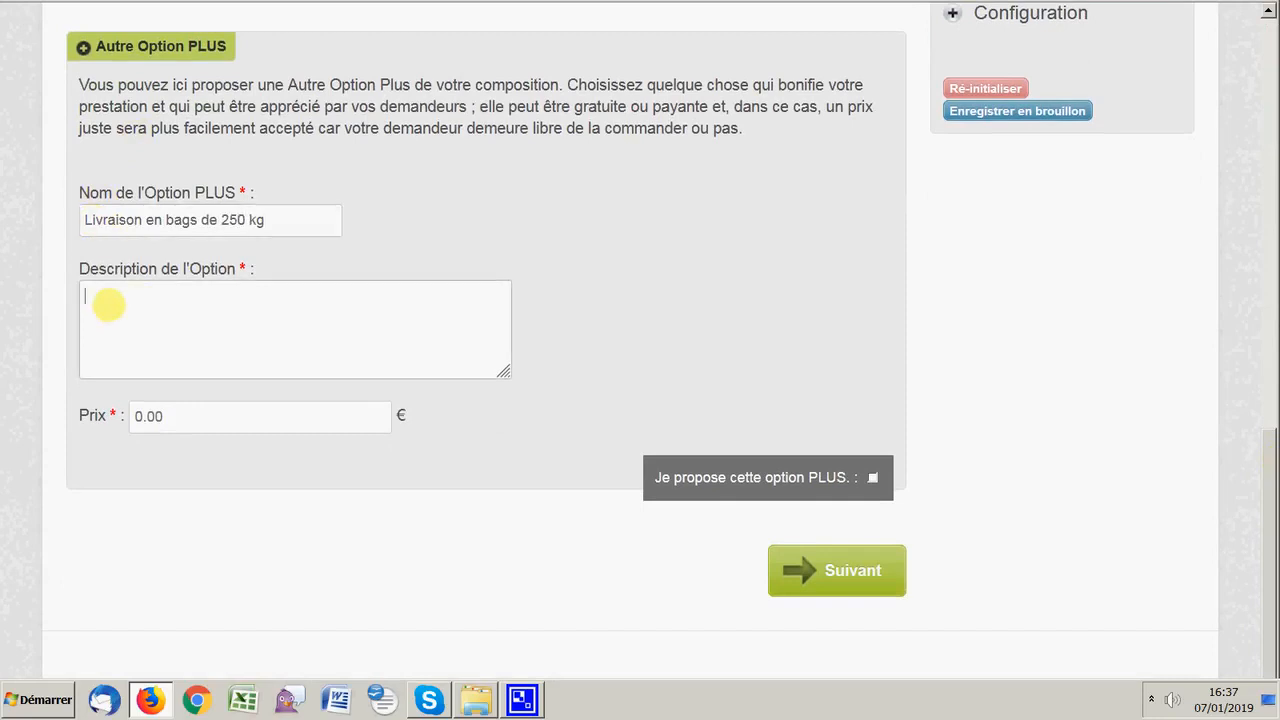
pyautogui.write('Description')
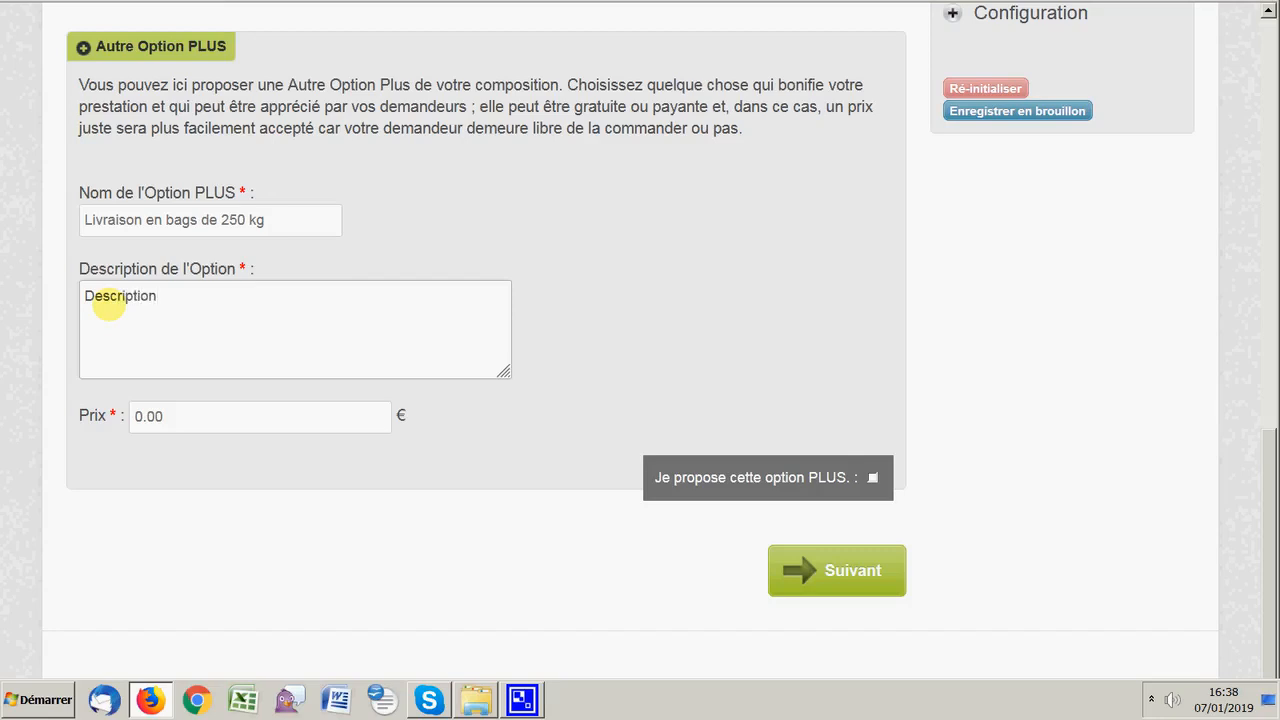
# Offer the custom Option PLUS at a price of 10.00 € and continue to the location stage.
pyautogui.moveTo(143, 416); pyautogui.dragTo(134, 416)
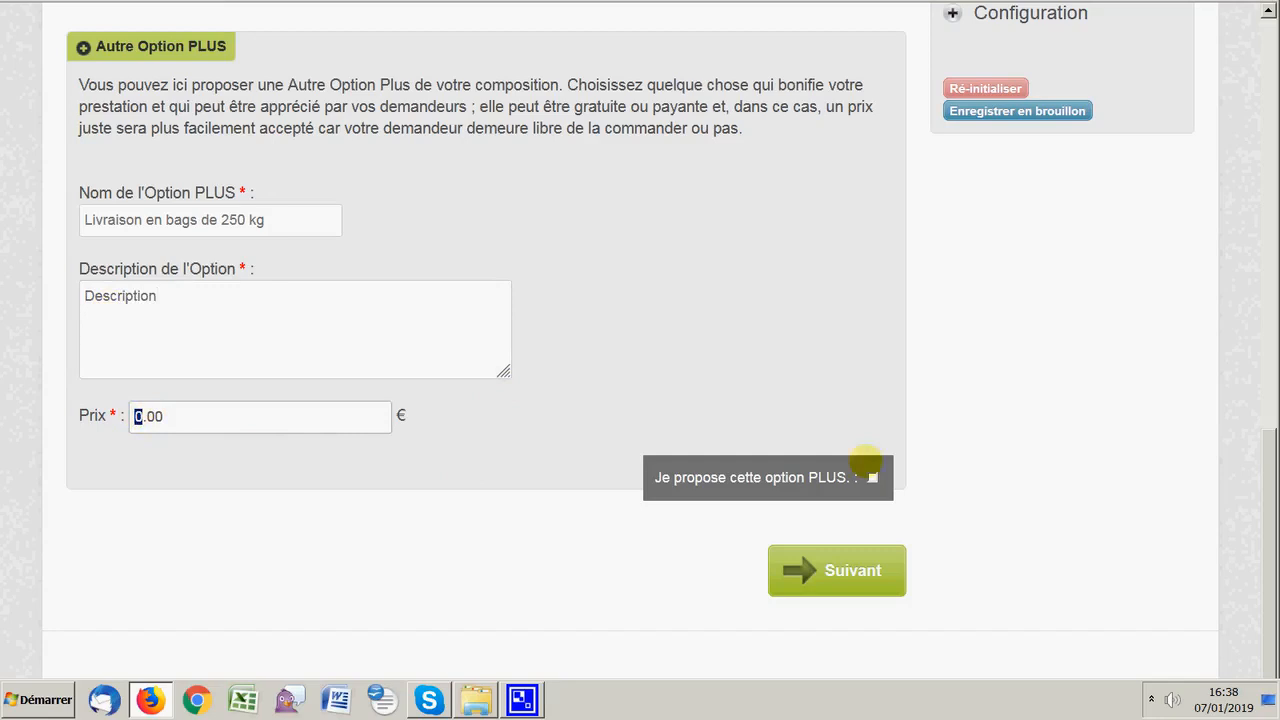
pyautogui.click(872, 478)
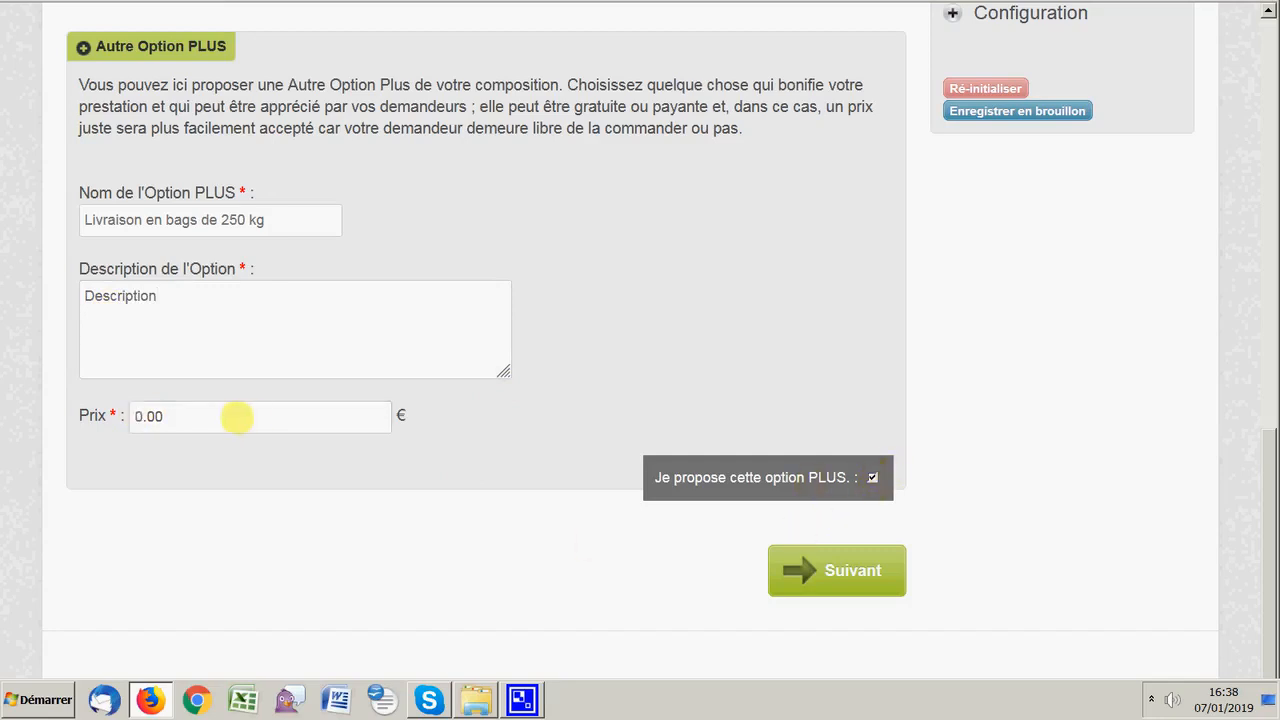
pyautogui.click(135, 416)
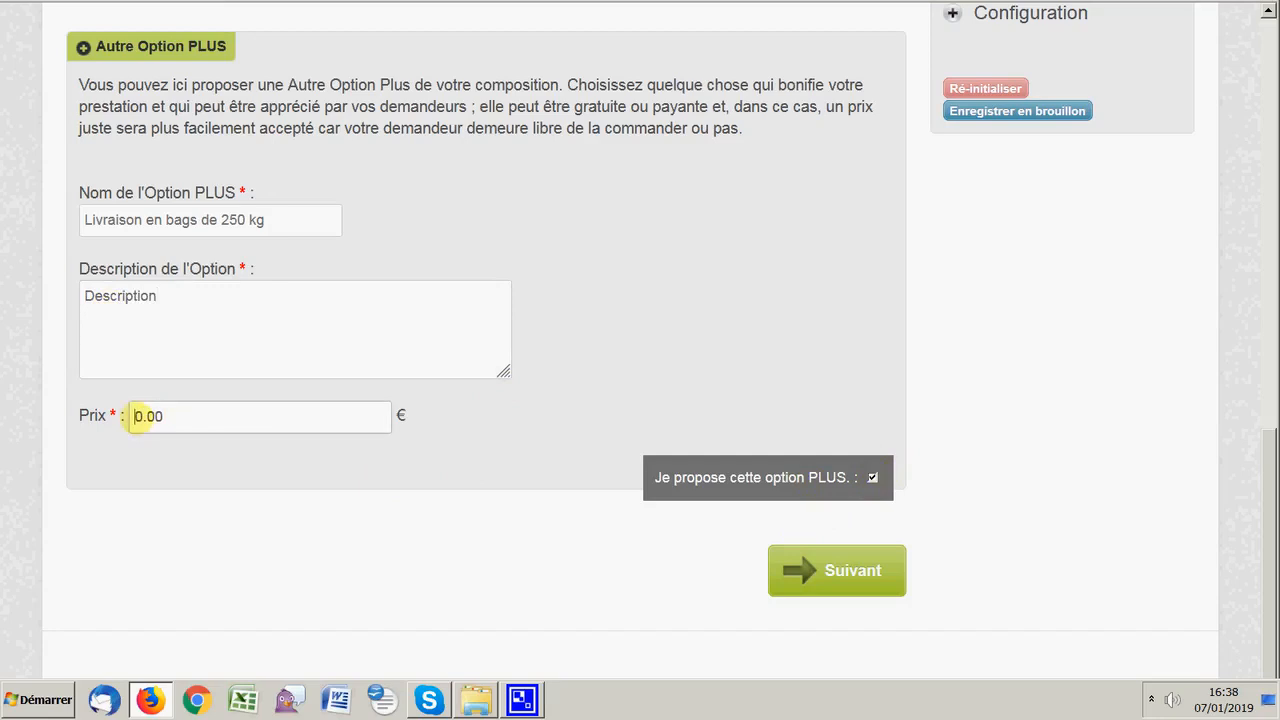
pyautogui.write('1')
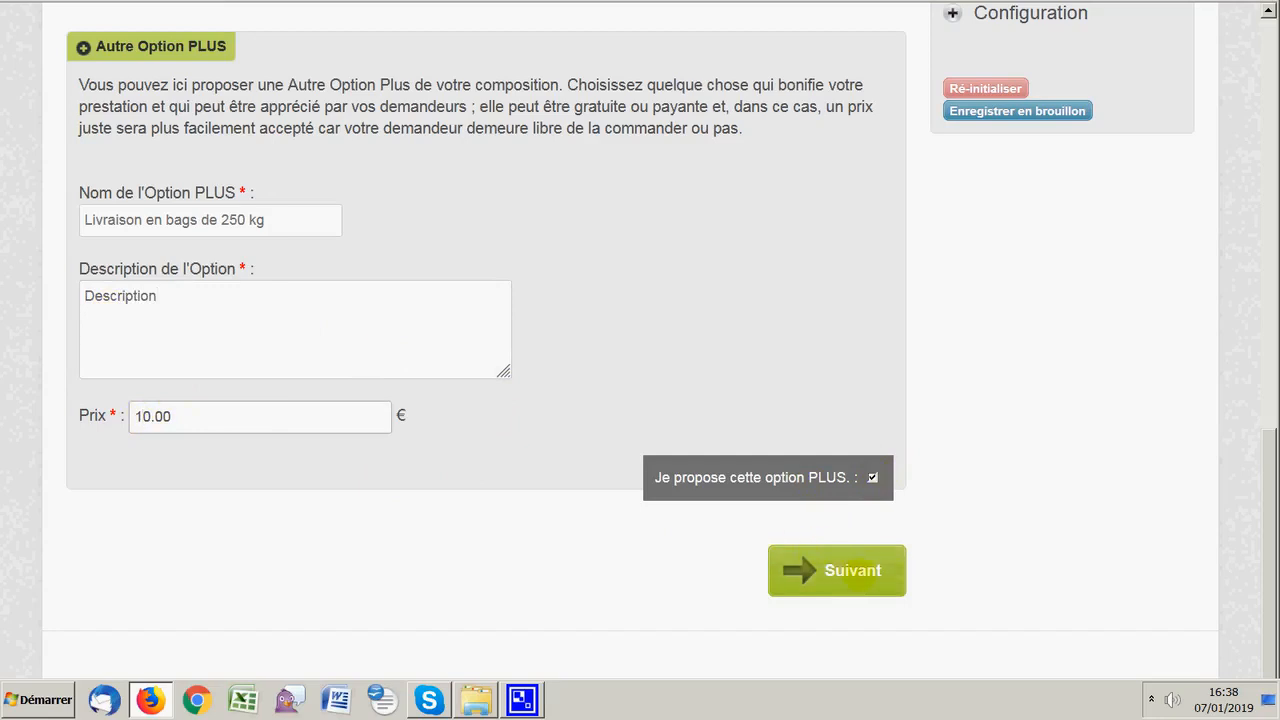
pyautogui.click(864, 572)
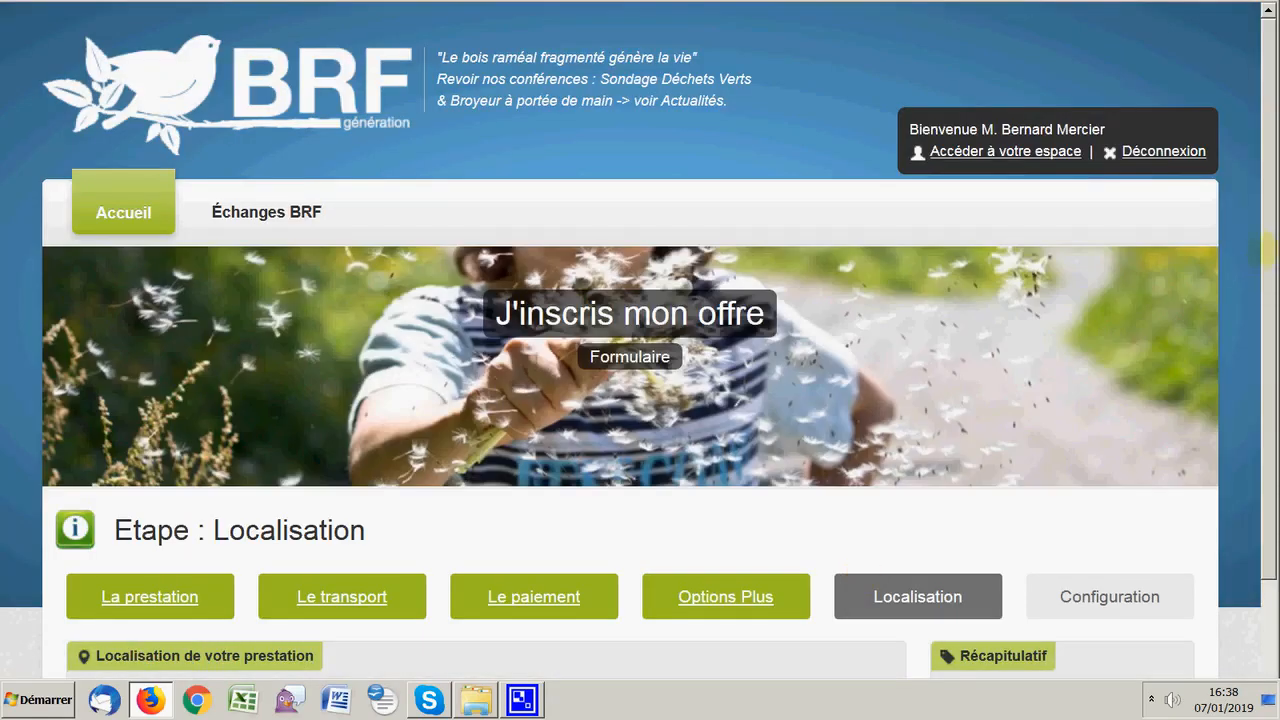
# Use the account's address as the service location and validate it.
pyautogui.moveTo(1268, 245); pyautogui.dragTo(1268, 557)
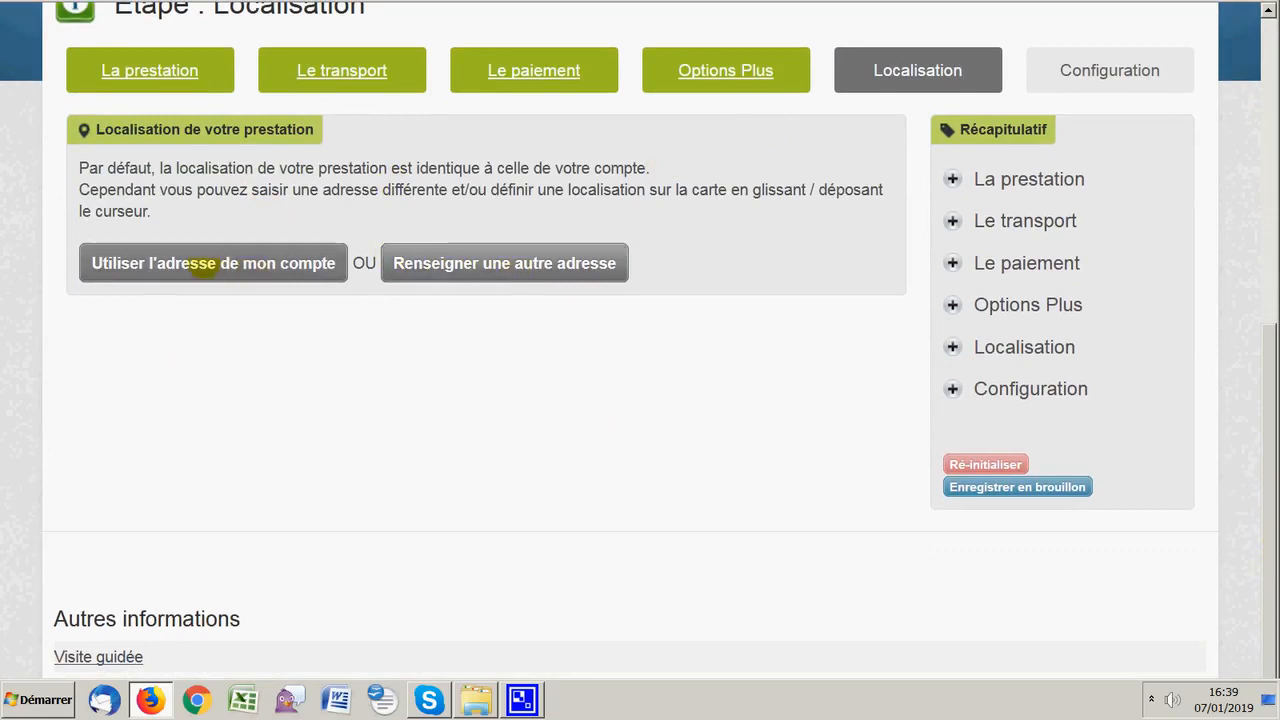
pyautogui.click(200, 262)
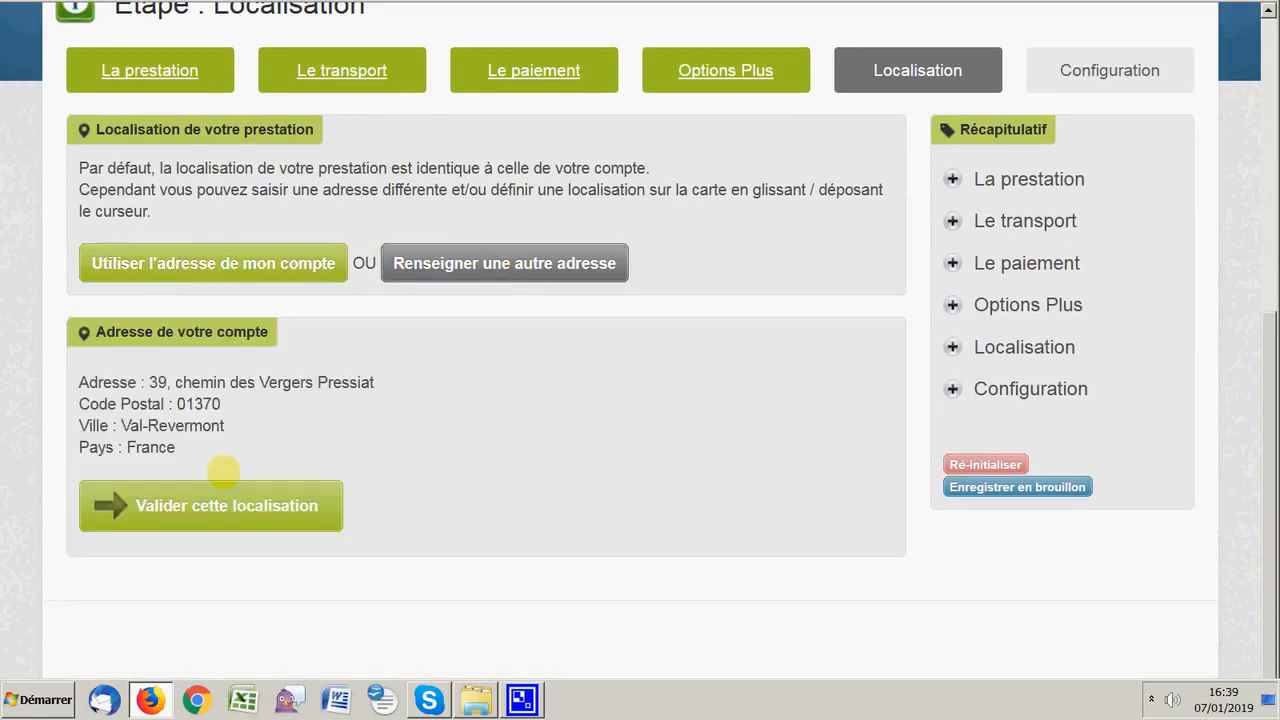
pyautogui.click(232, 505)
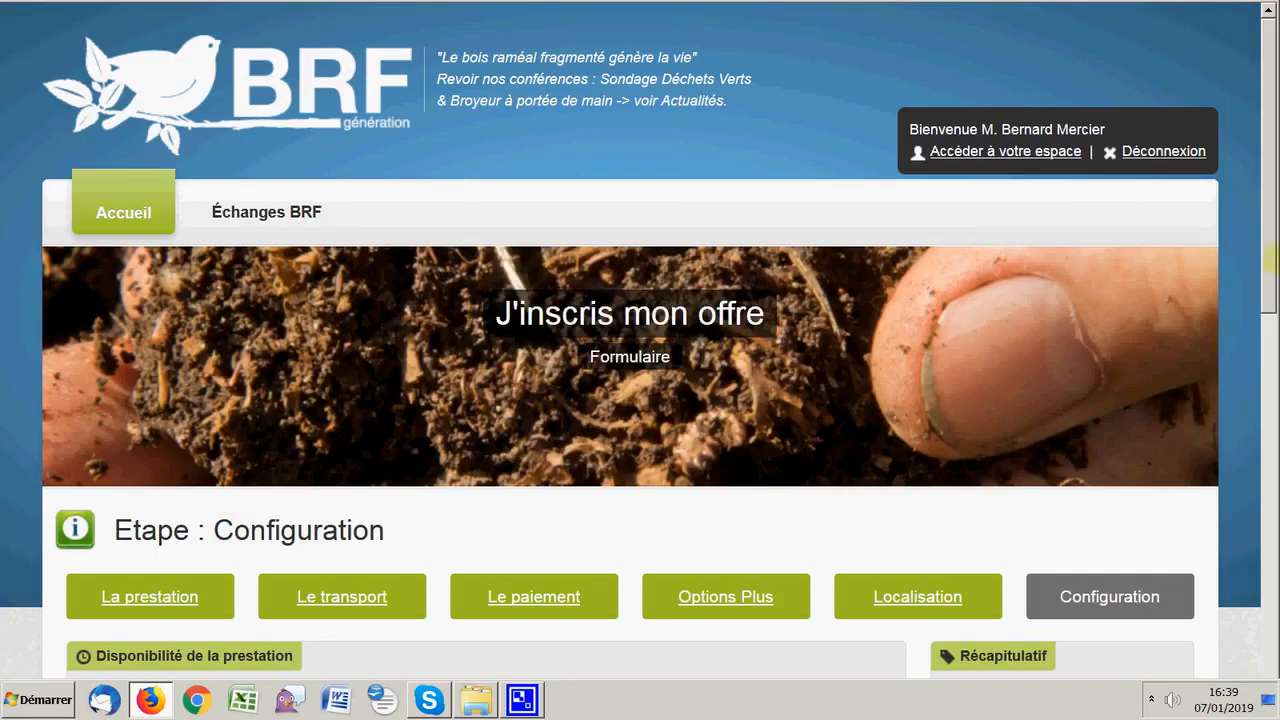
# Set the offer's publication date to 23-01-2019 and keep m3 as the unit of sale.
pyautogui.moveTo(1268, 245); pyautogui.dragTo(1269, 413)
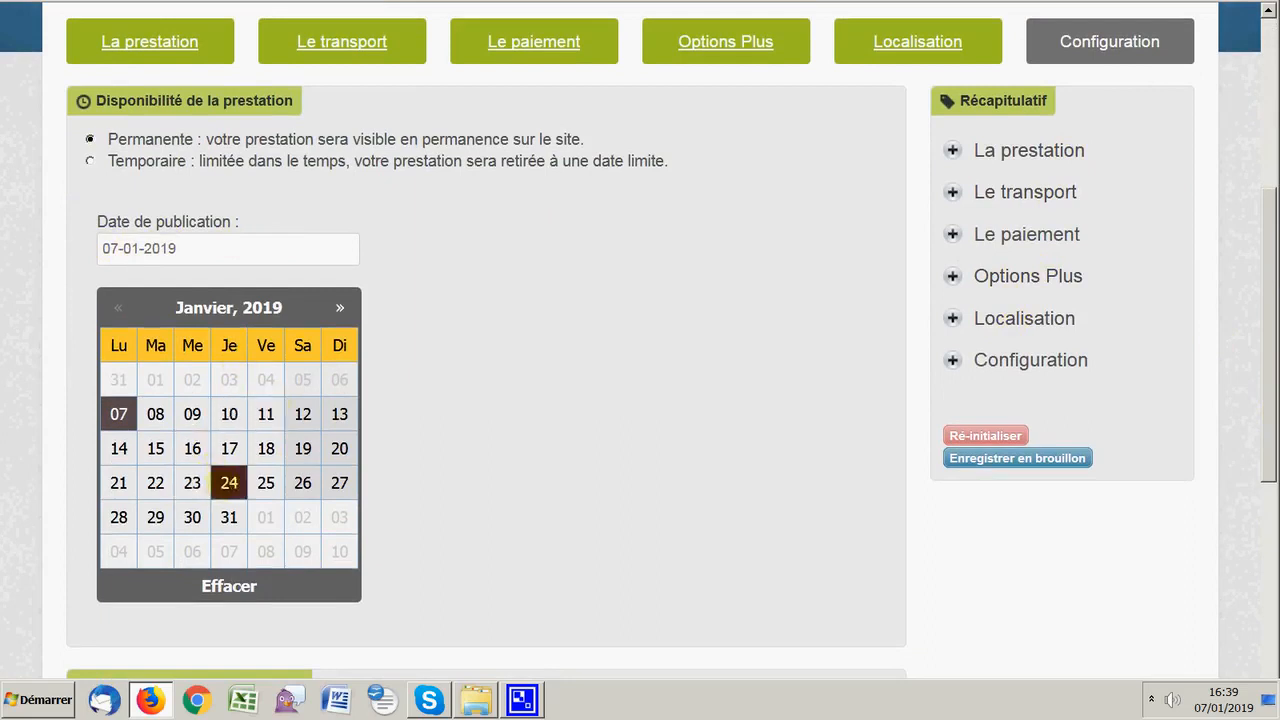
pyautogui.click(192, 485)
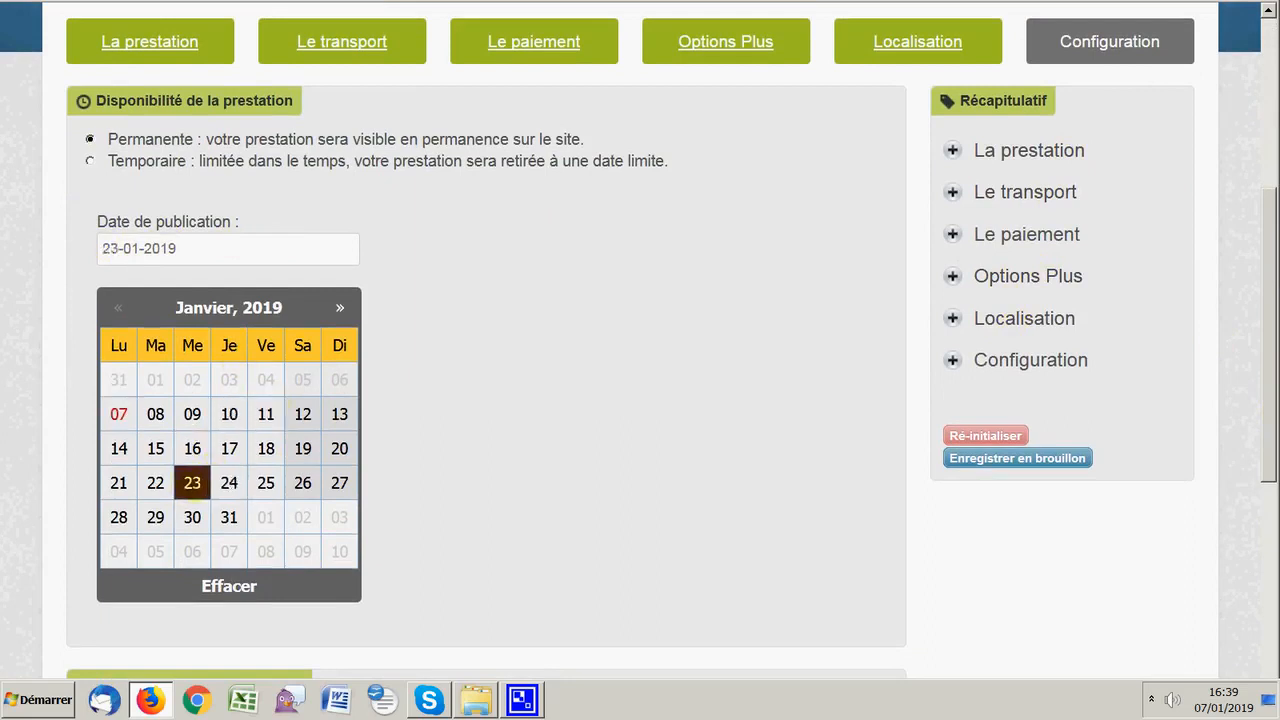
pyautogui.moveTo(1268, 208); pyautogui.dragTo(1268, 402)
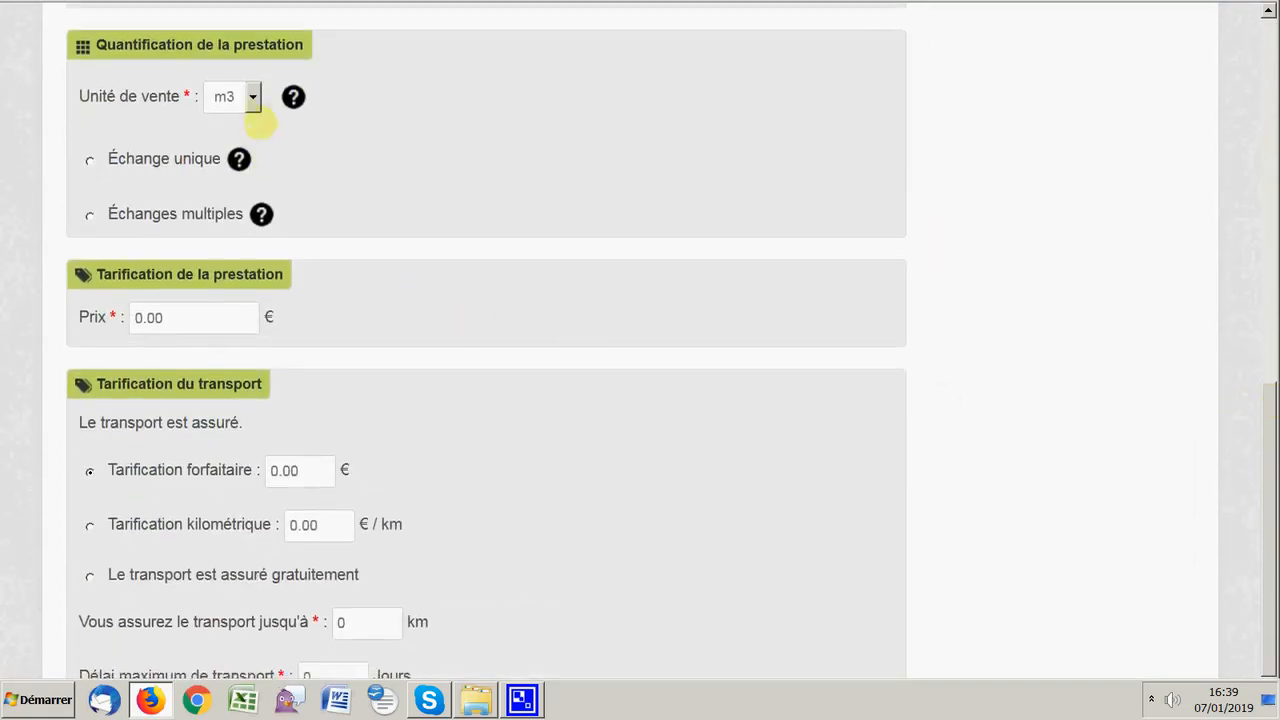
pyautogui.click(253, 96)
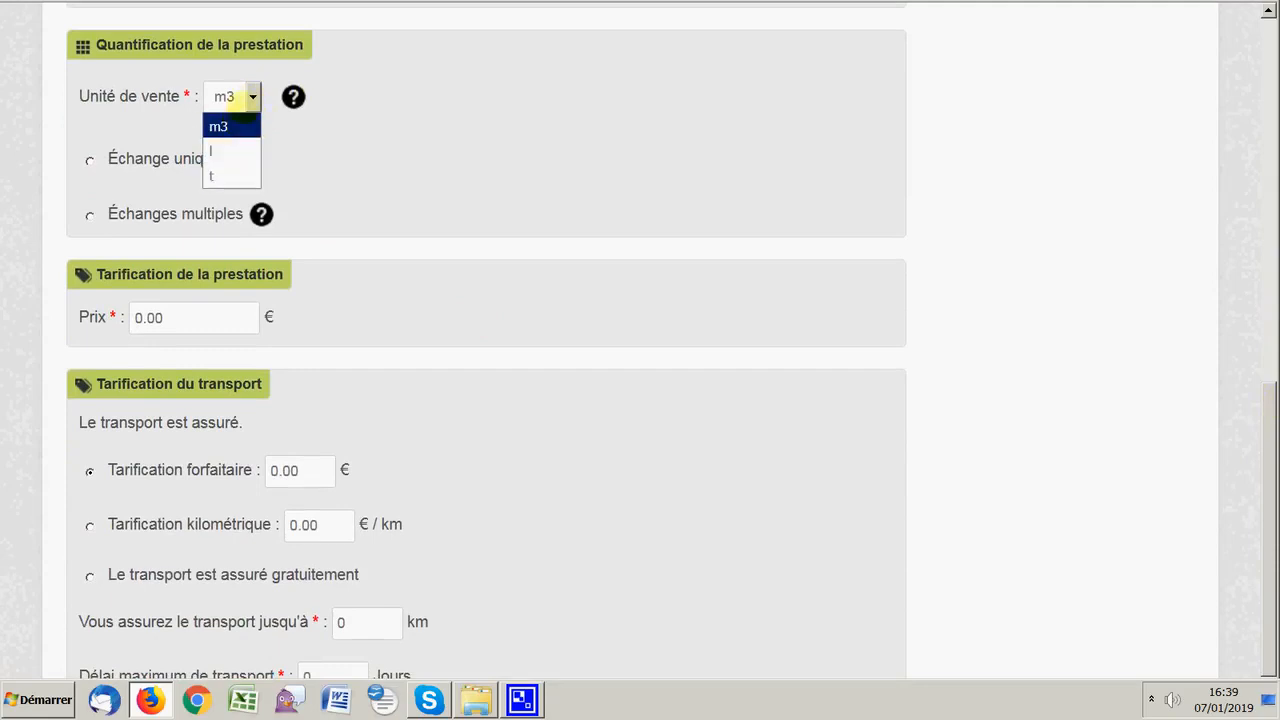
pyautogui.click(226, 95)
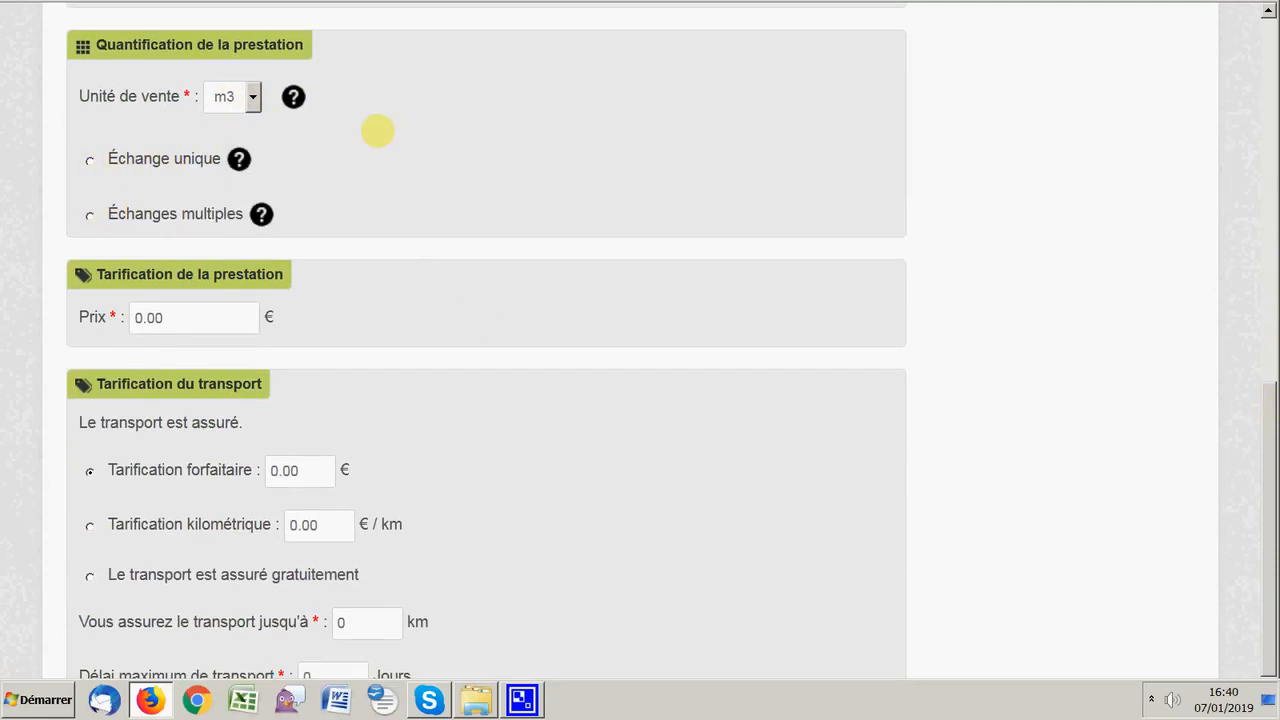
# Choose "Échange unique" for the service and set the available quantity to 8 m3.
pyautogui.scroll(-4, 280, 132)
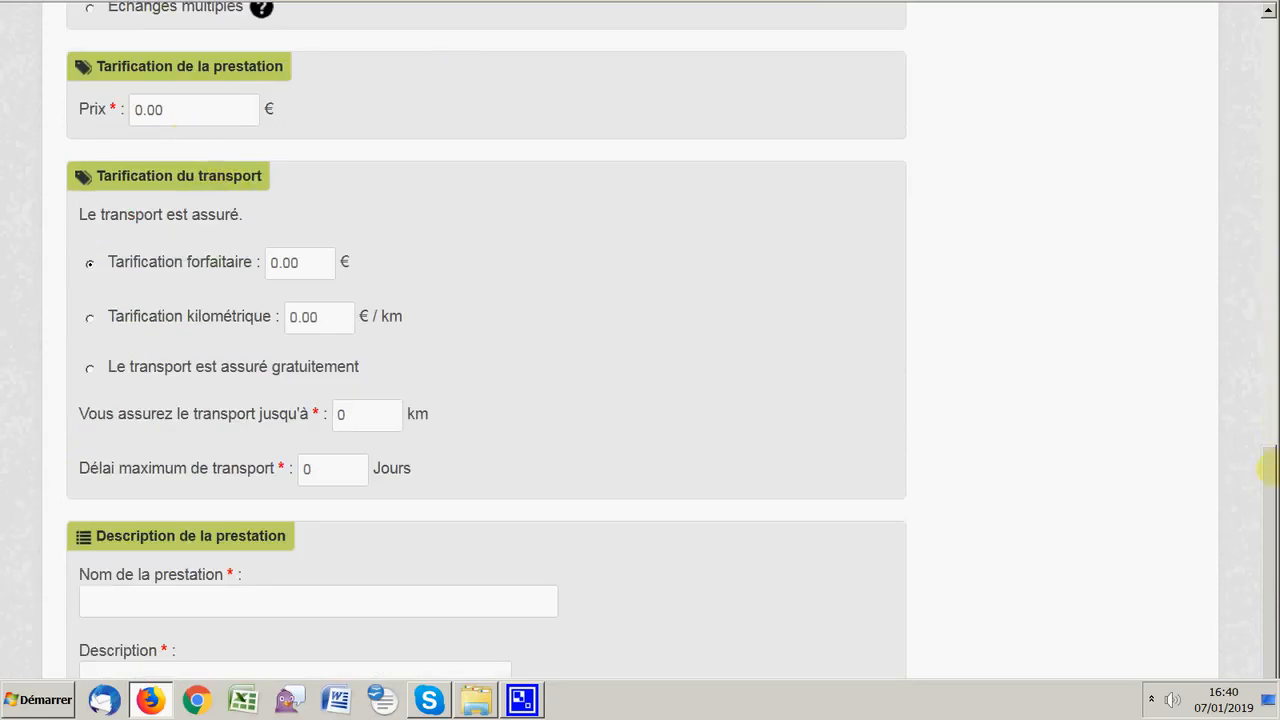
pyautogui.scroll(4, 1262, 433)
pyautogui.scroll(-1, 1262, 402)
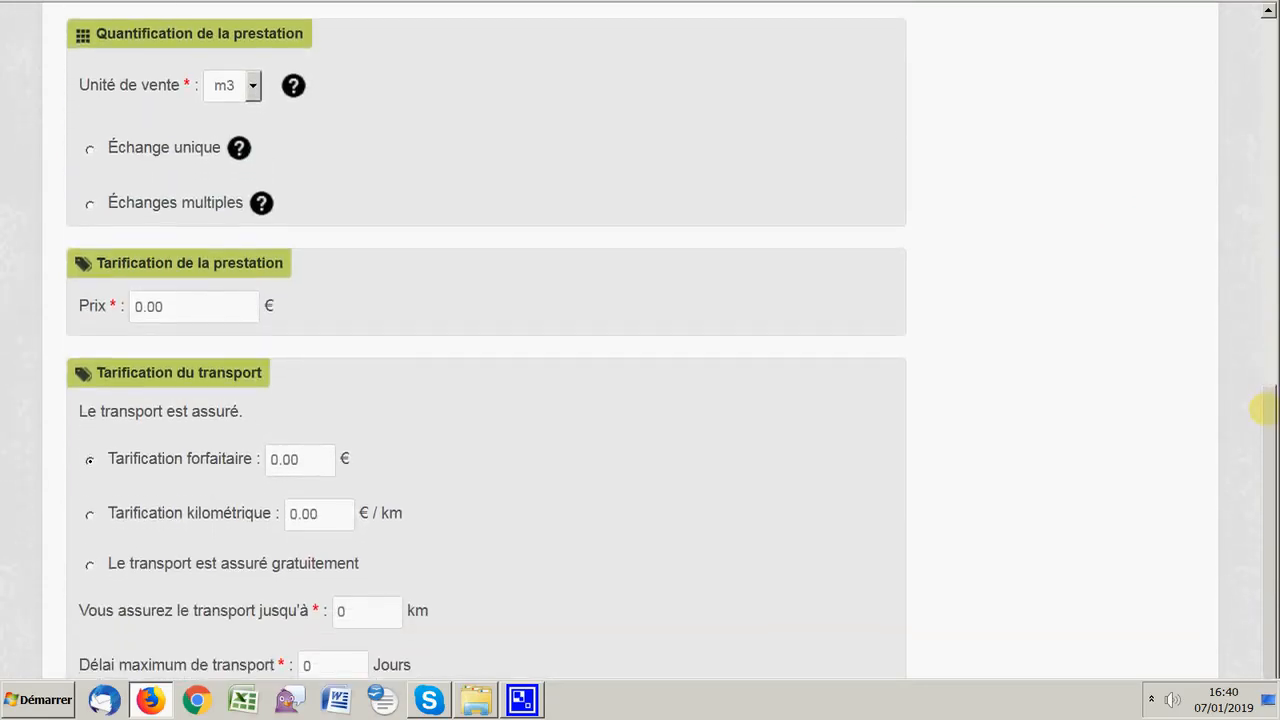
pyautogui.click(89, 148)
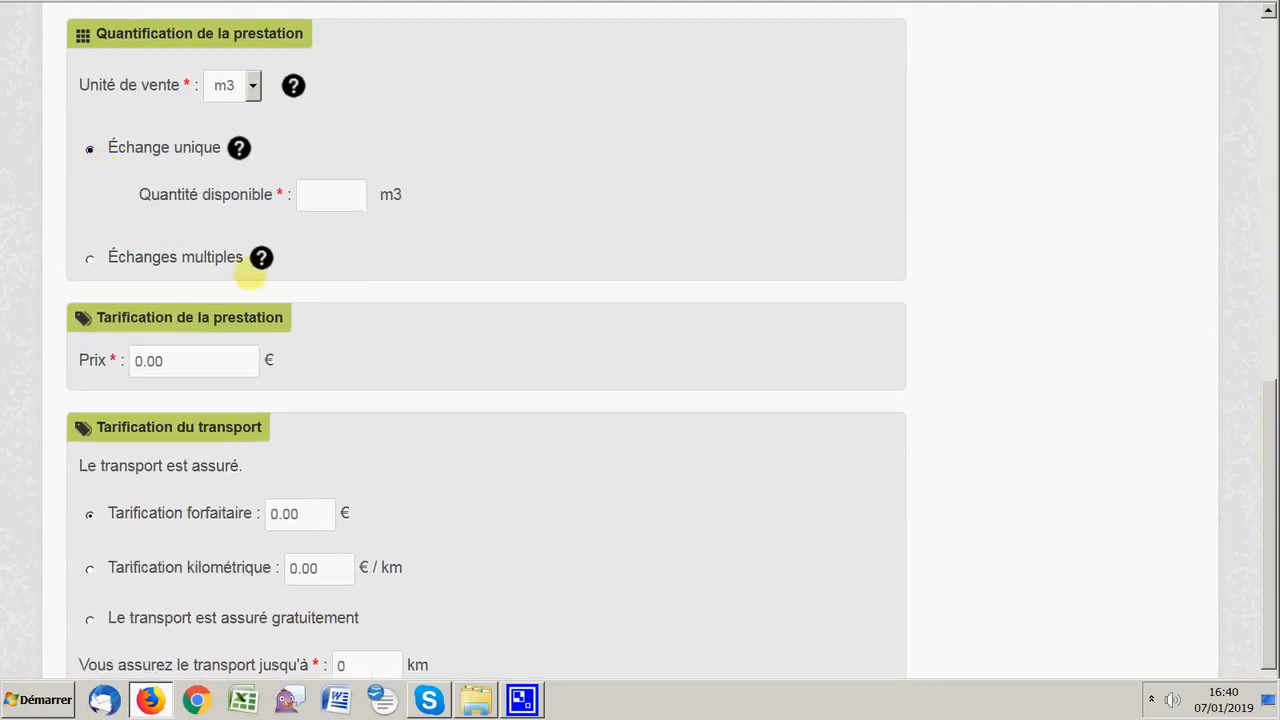
pyautogui.click(329, 198)
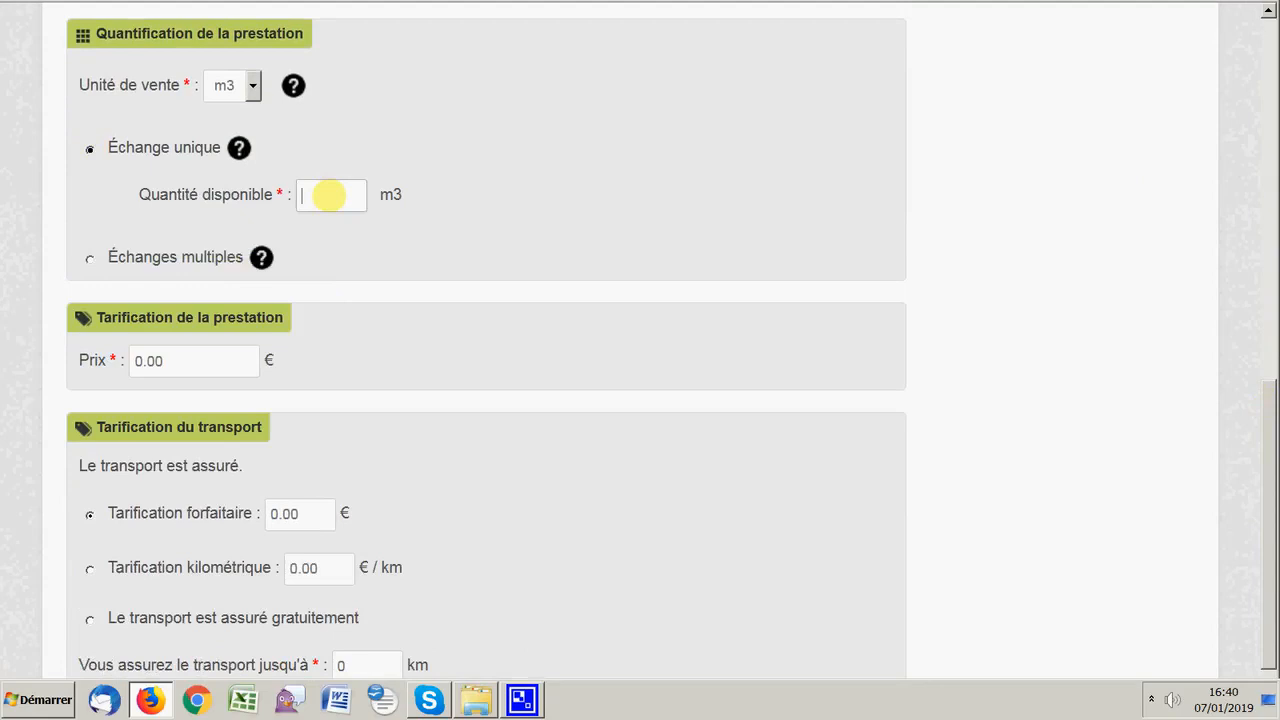
pyautogui.write('8')
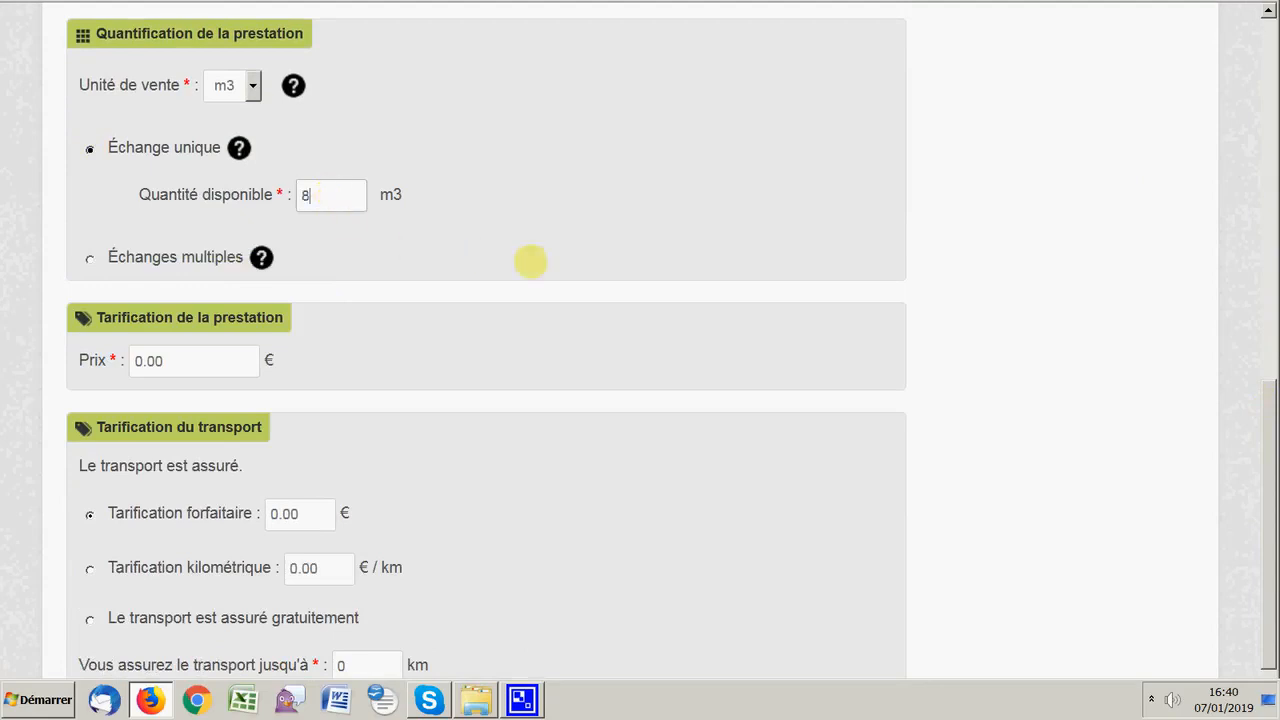
# Try "Échanges multiples" with 100 m3 overall quantity and a 5 m3 deliverable minimum, and return to "Échange unique".
pyautogui.scroll(-1, 1263, 410)
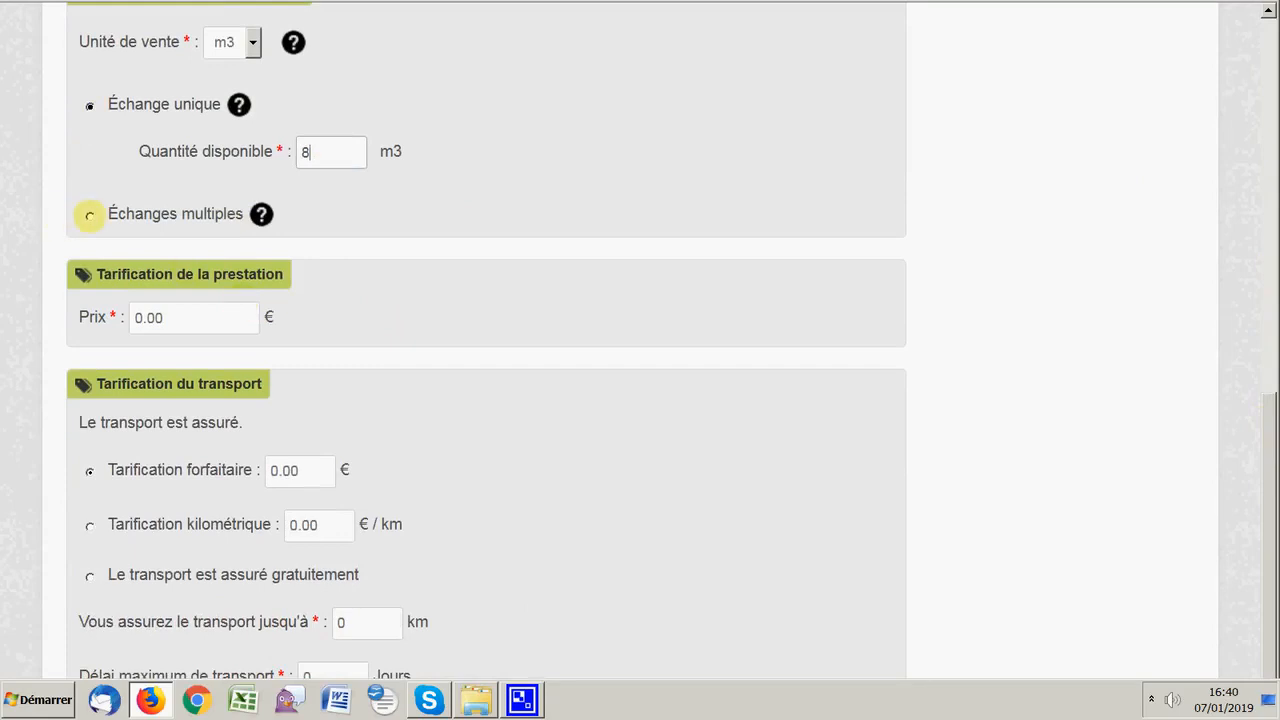
pyautogui.click(89, 213)
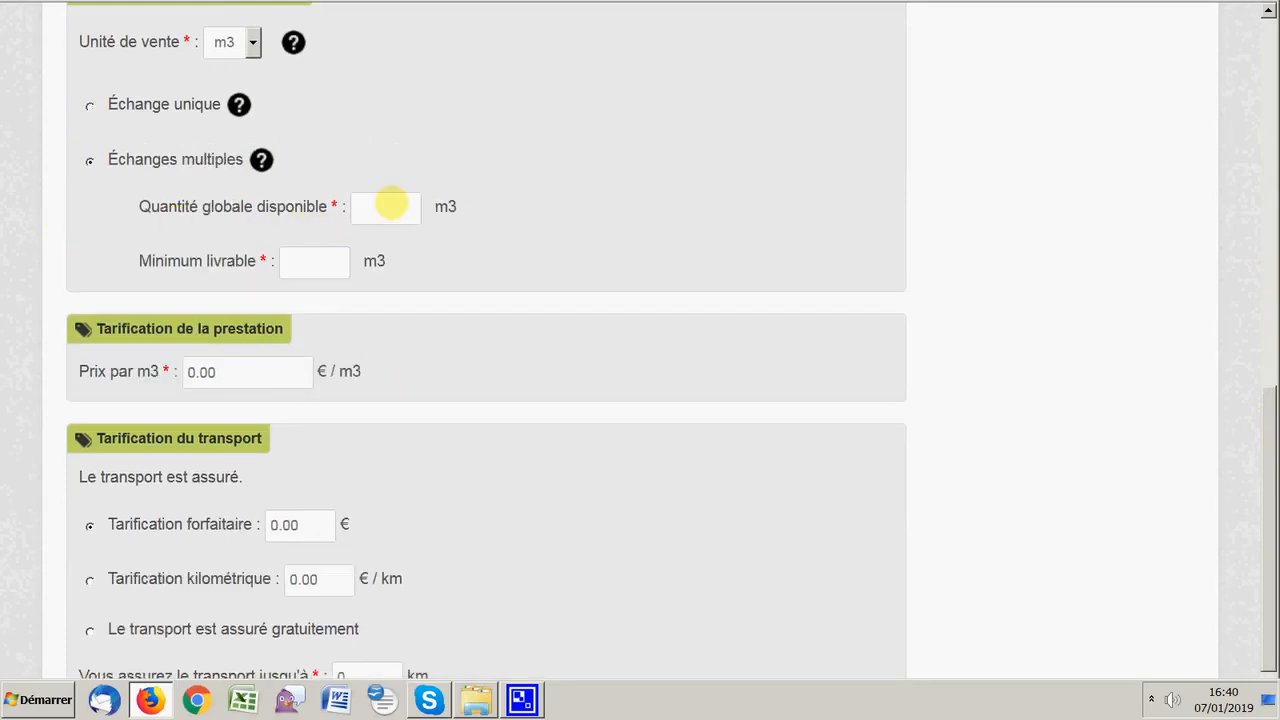
pyautogui.click(389, 206)
pyautogui.write('100')
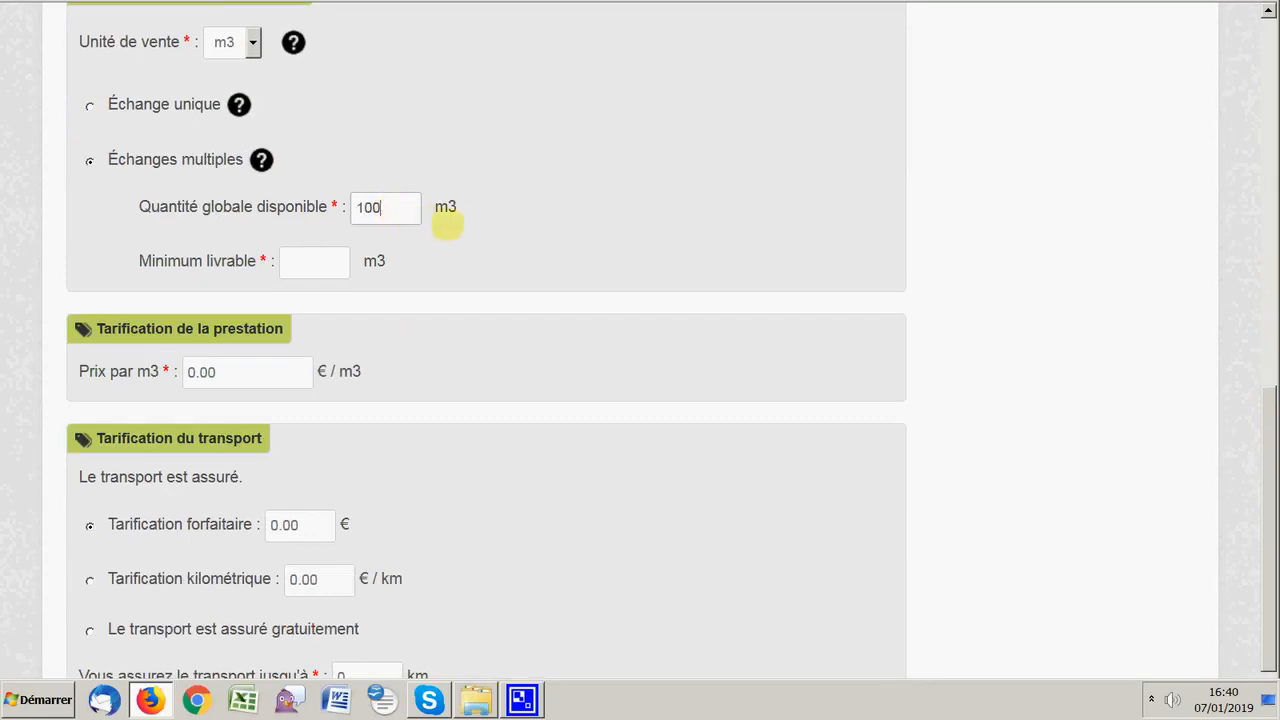
pyautogui.click(308, 261)
pyautogui.write('5')
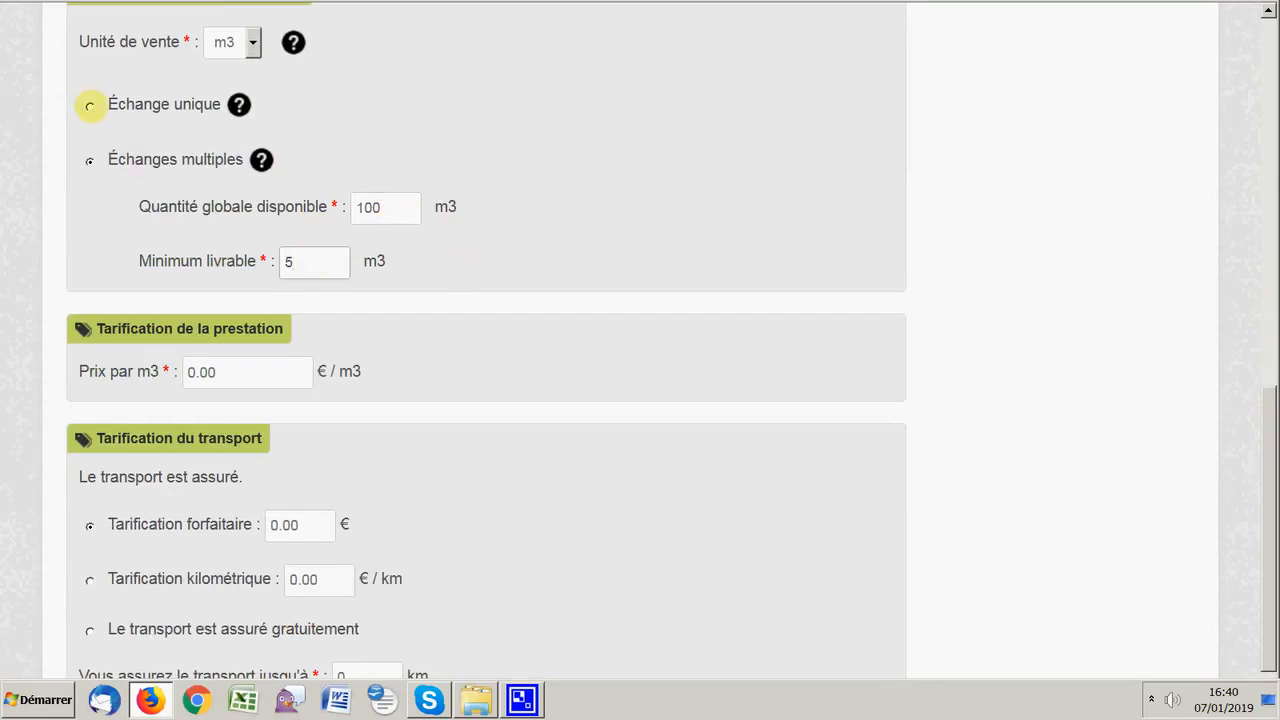
pyautogui.click(89, 106)
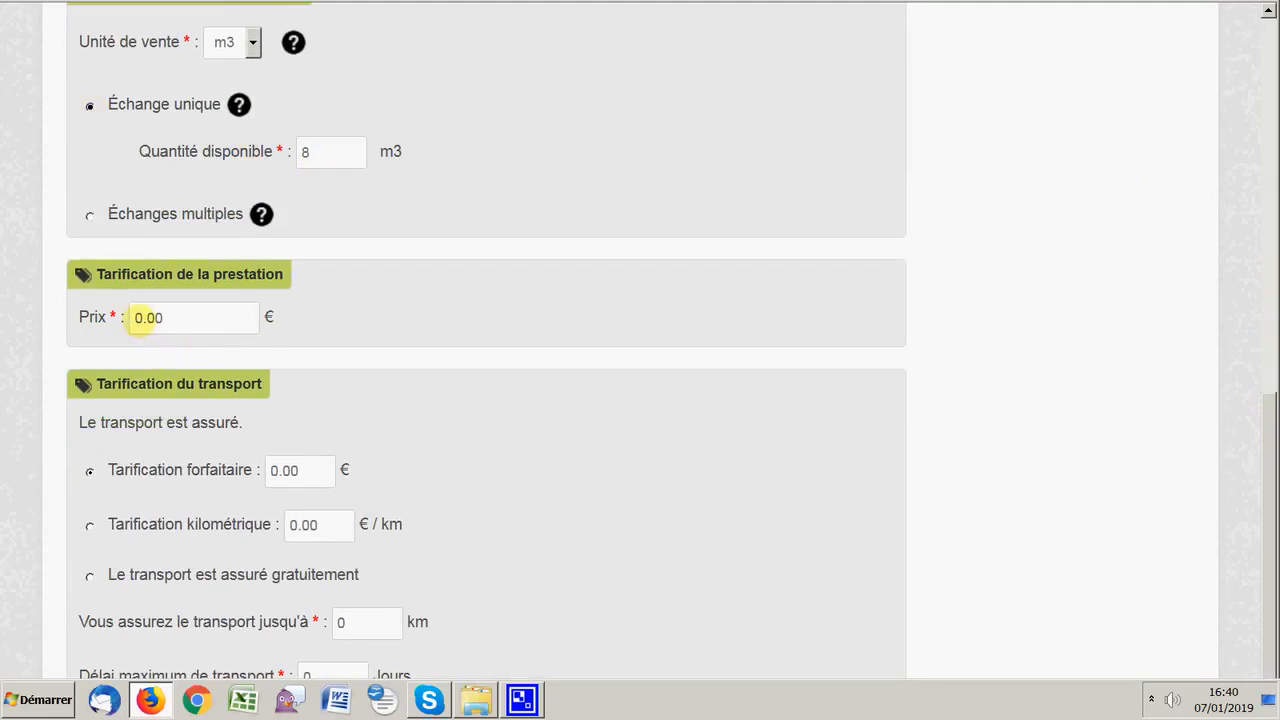
# Set the price of the service to 90.00 €.
pyautogui.click(137, 317)
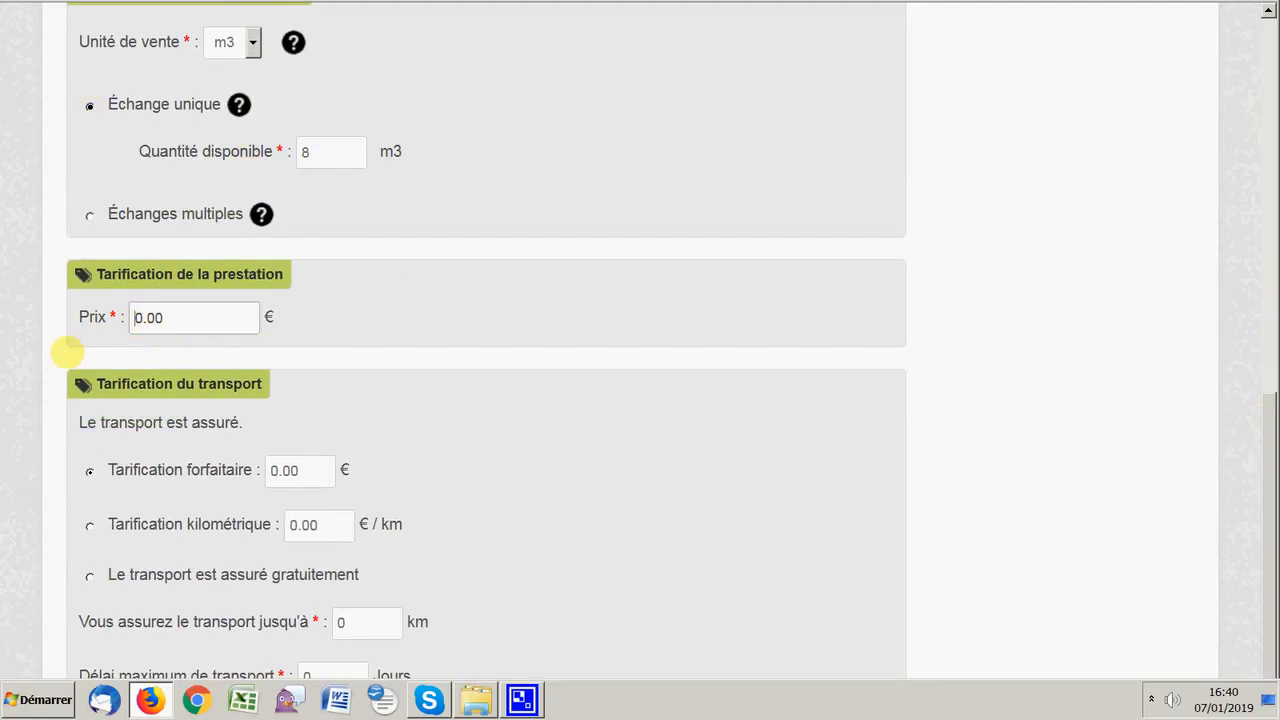
pyautogui.write('90')
pyautogui.press('Delete')
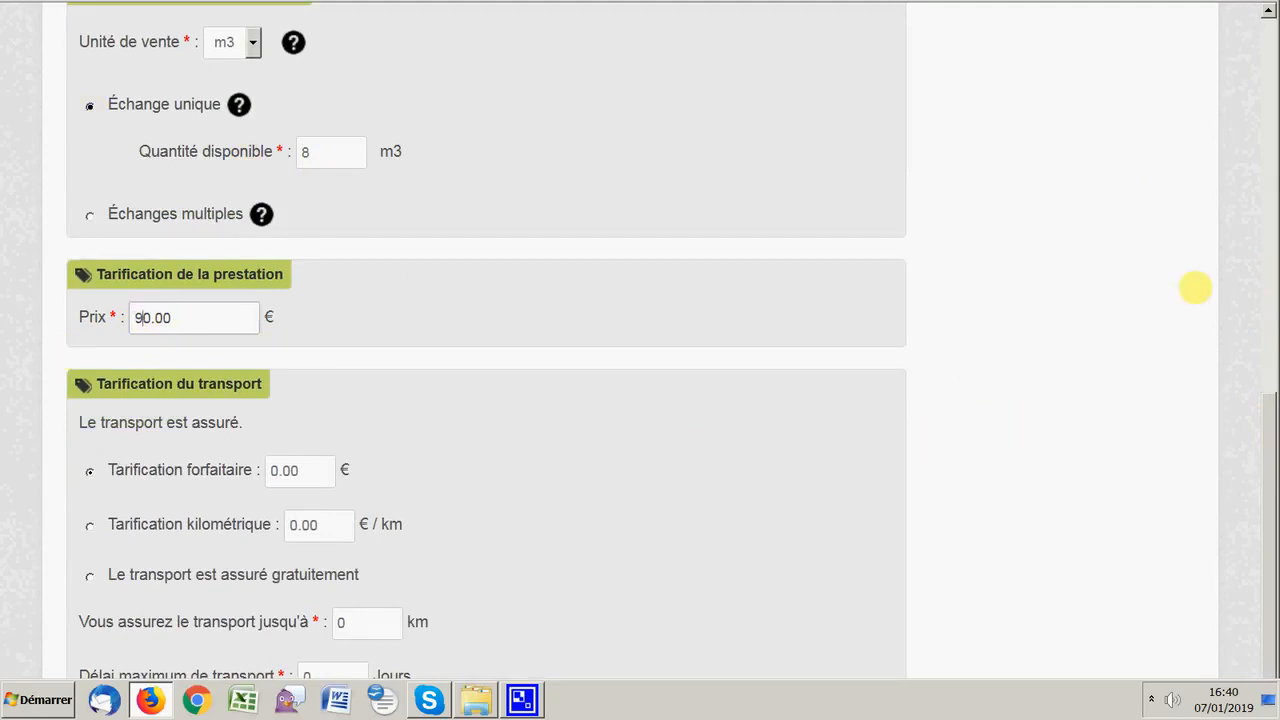
# Try the "Tarification kilométrique" and "Le transport est assuré gratuitement" options for the transport pricing.
pyautogui.moveTo(1262, 414); pyautogui.dragTo(1270, 504)
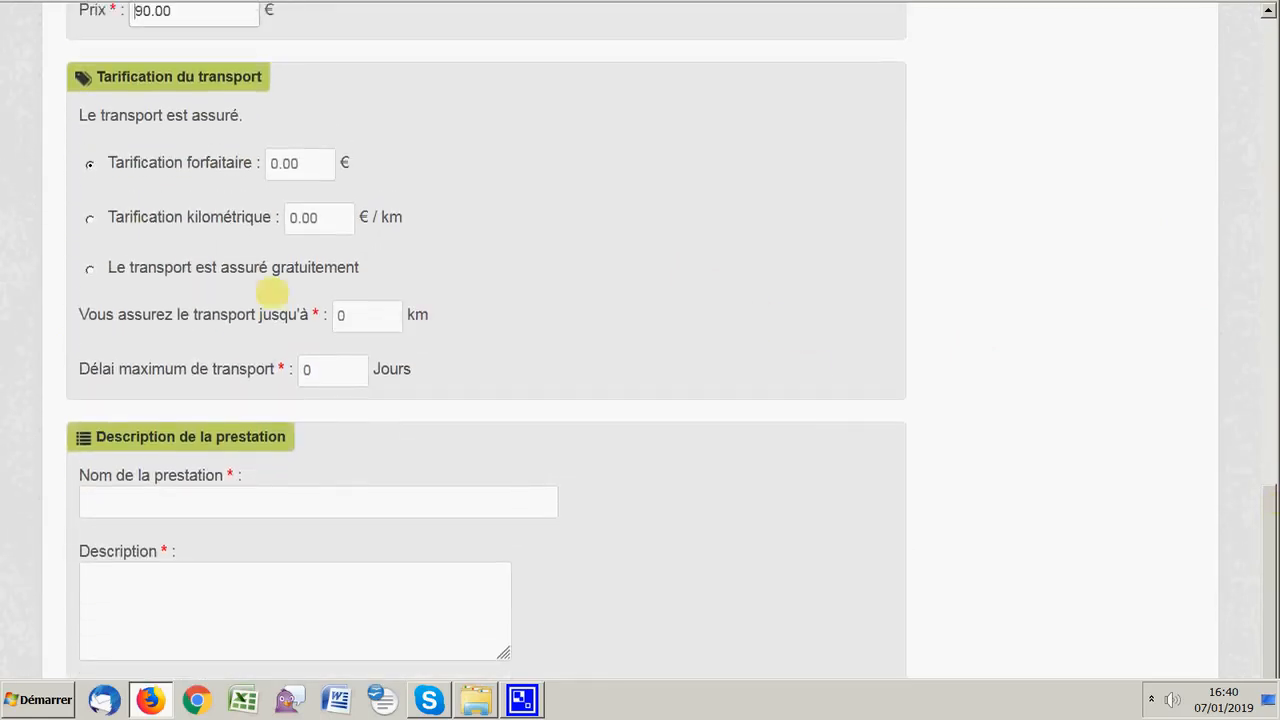
pyautogui.click(89, 217)
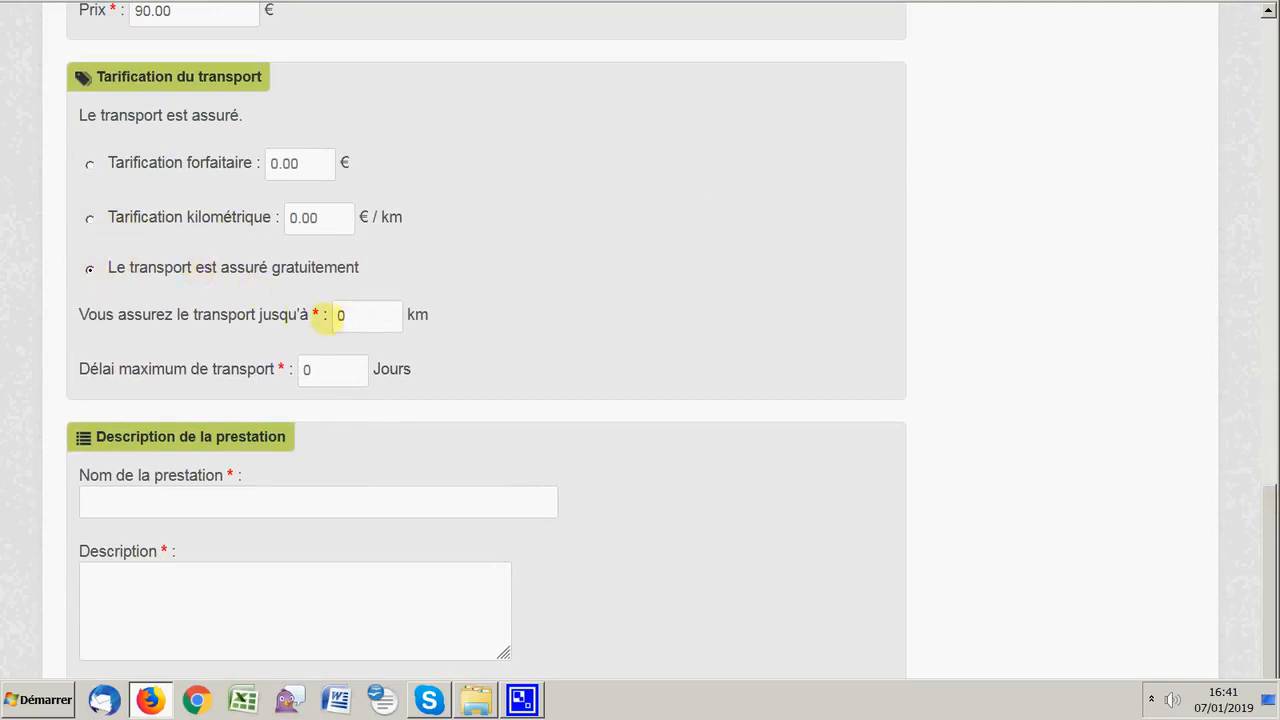
pyautogui.moveTo(338, 315); pyautogui.dragTo(320, 313)
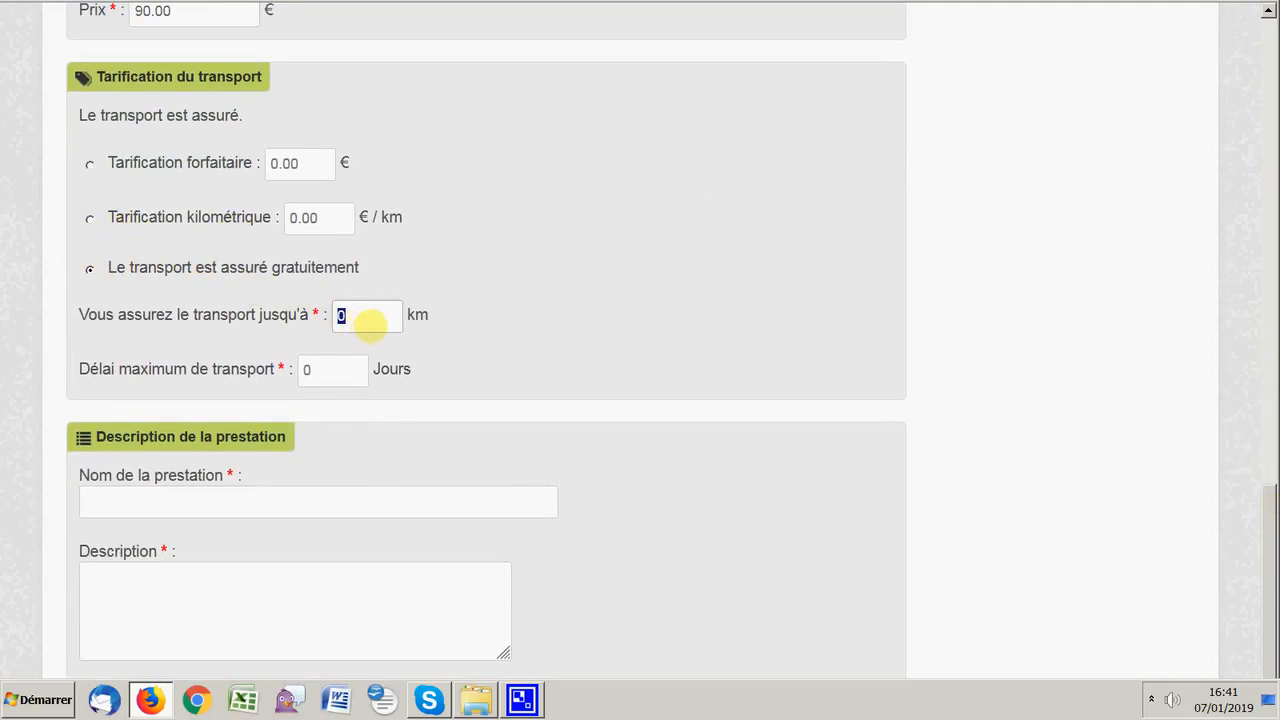
pyautogui.moveTo(314, 371); pyautogui.dragTo(305, 370)
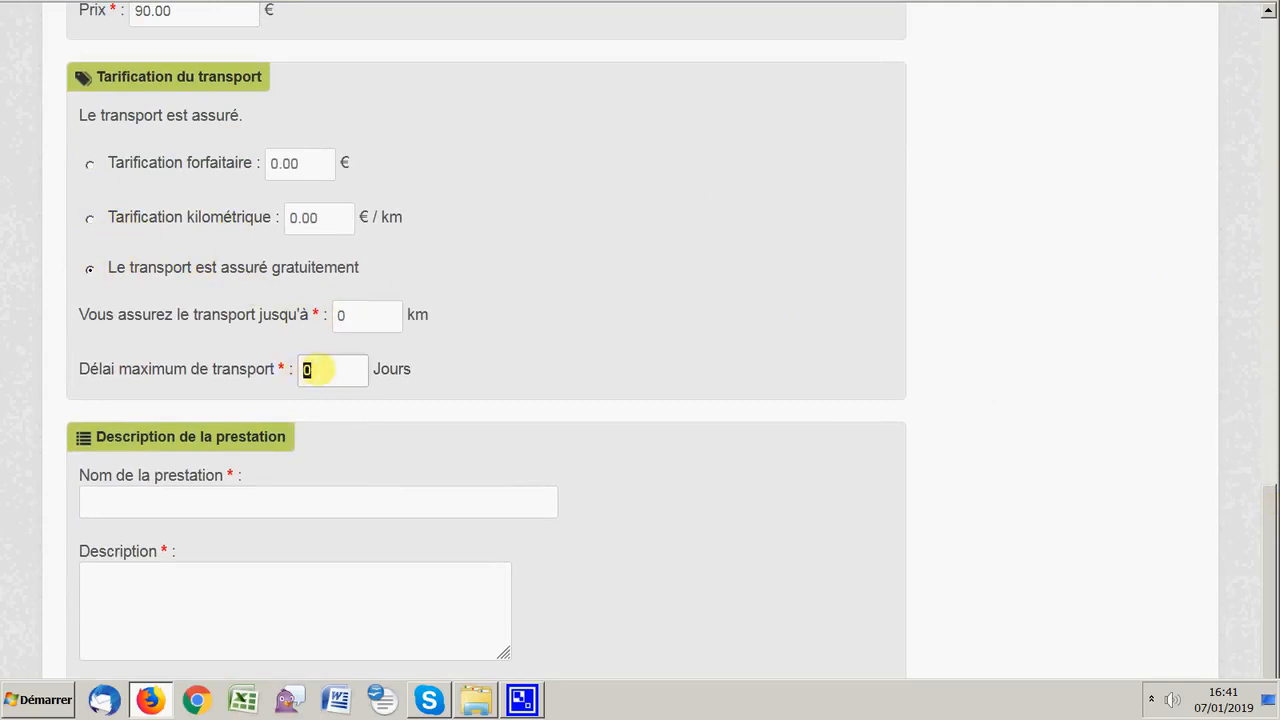
# Set flat-rate transport pricing of 20.00 €, covering up to 30 km with a maximum transport delay of 20 days.
pyautogui.click(89, 163)
pyautogui.click(278, 163)
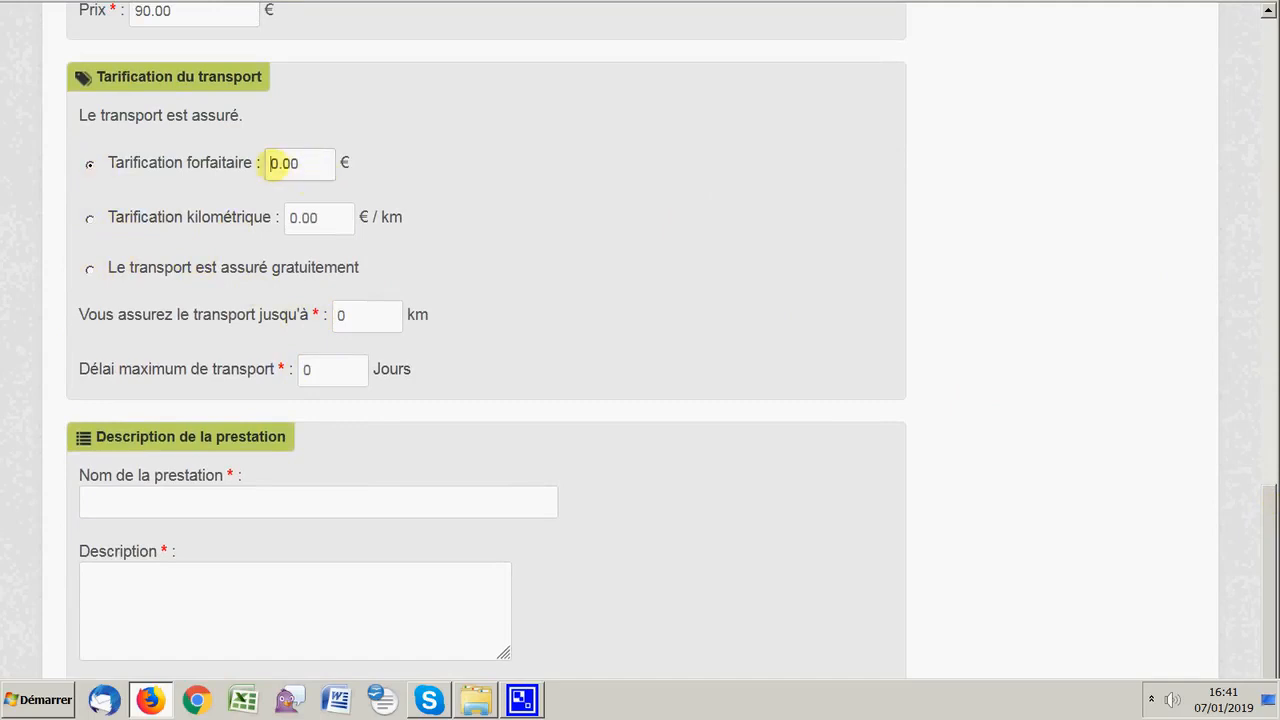
pyautogui.write('2')
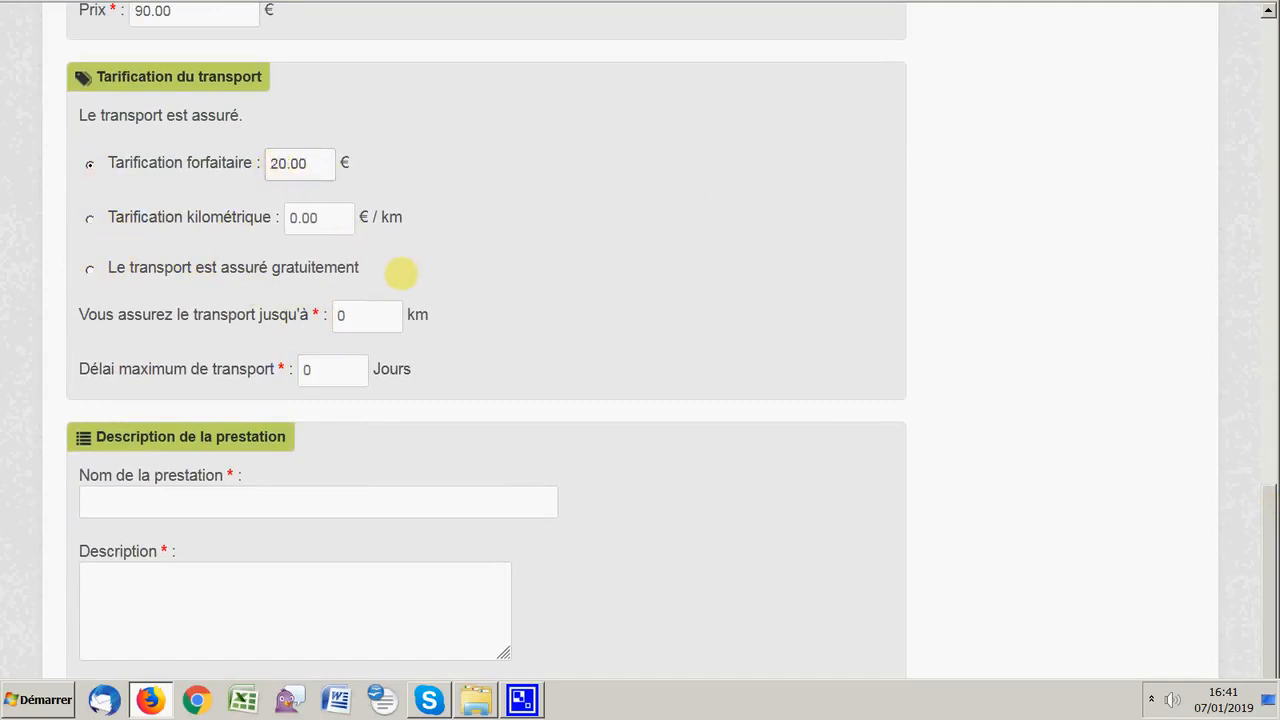
pyautogui.click(342, 316)
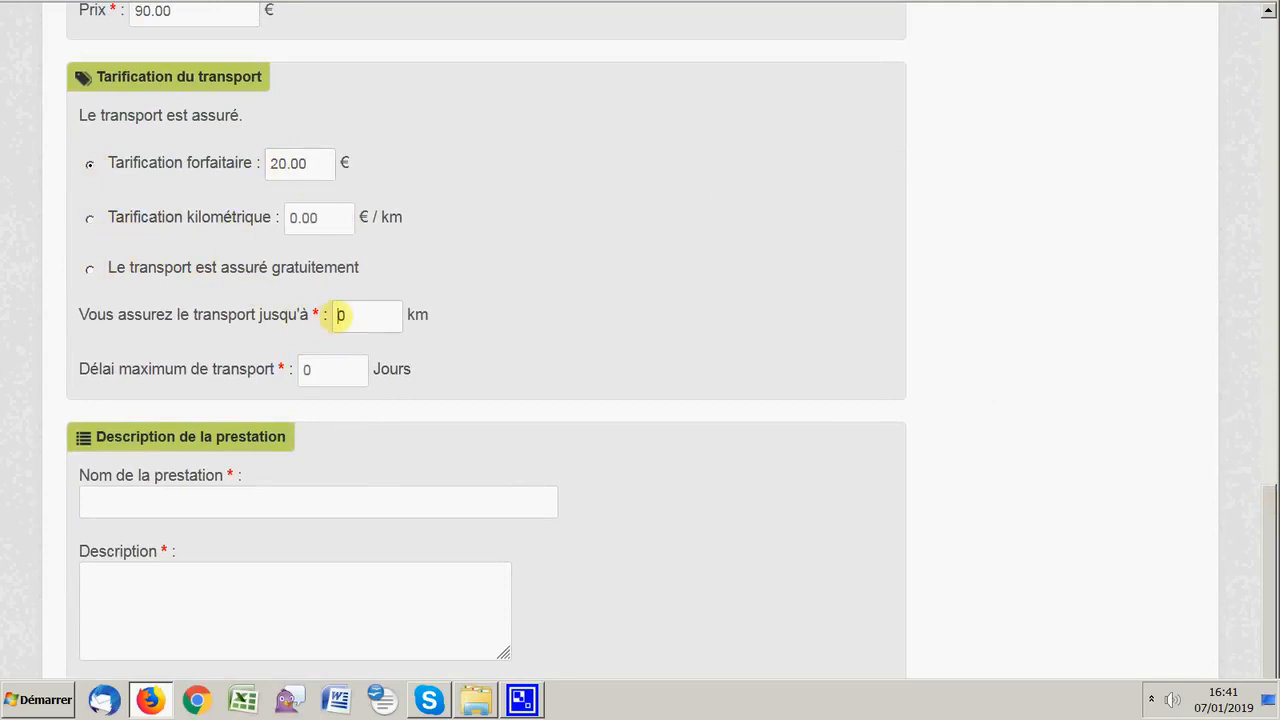
pyautogui.write('3')
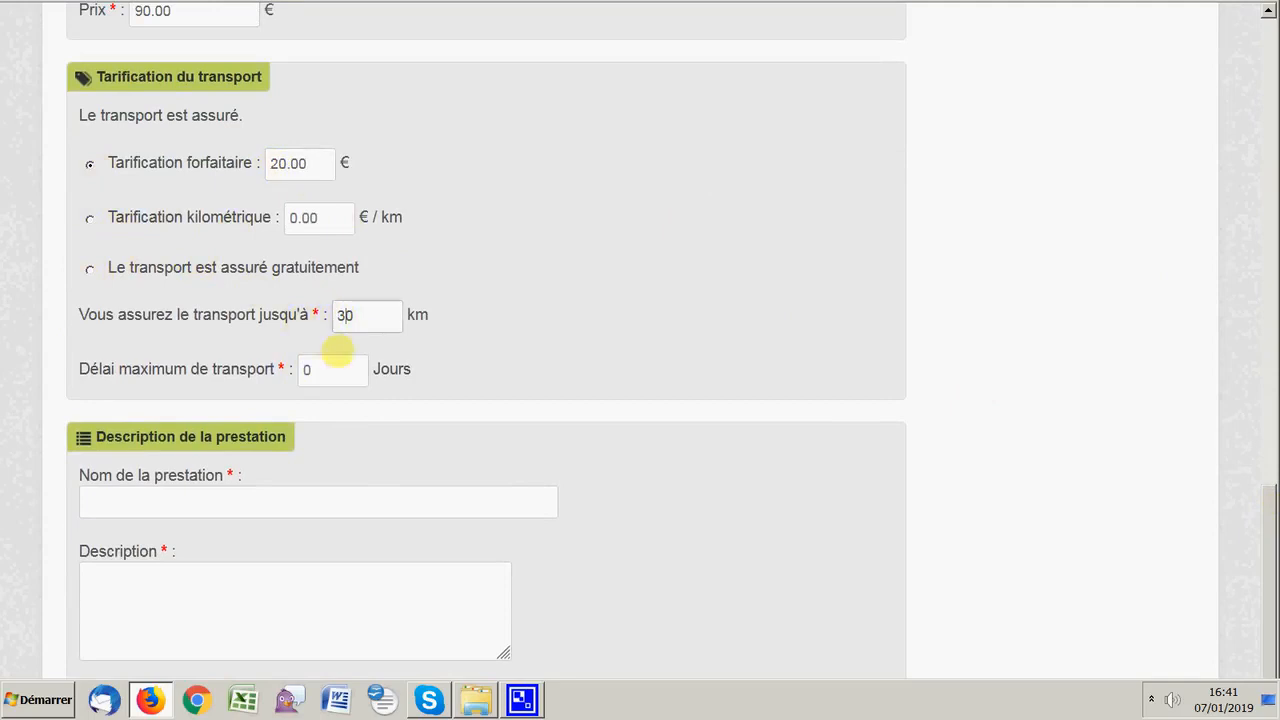
pyautogui.click(307, 369)
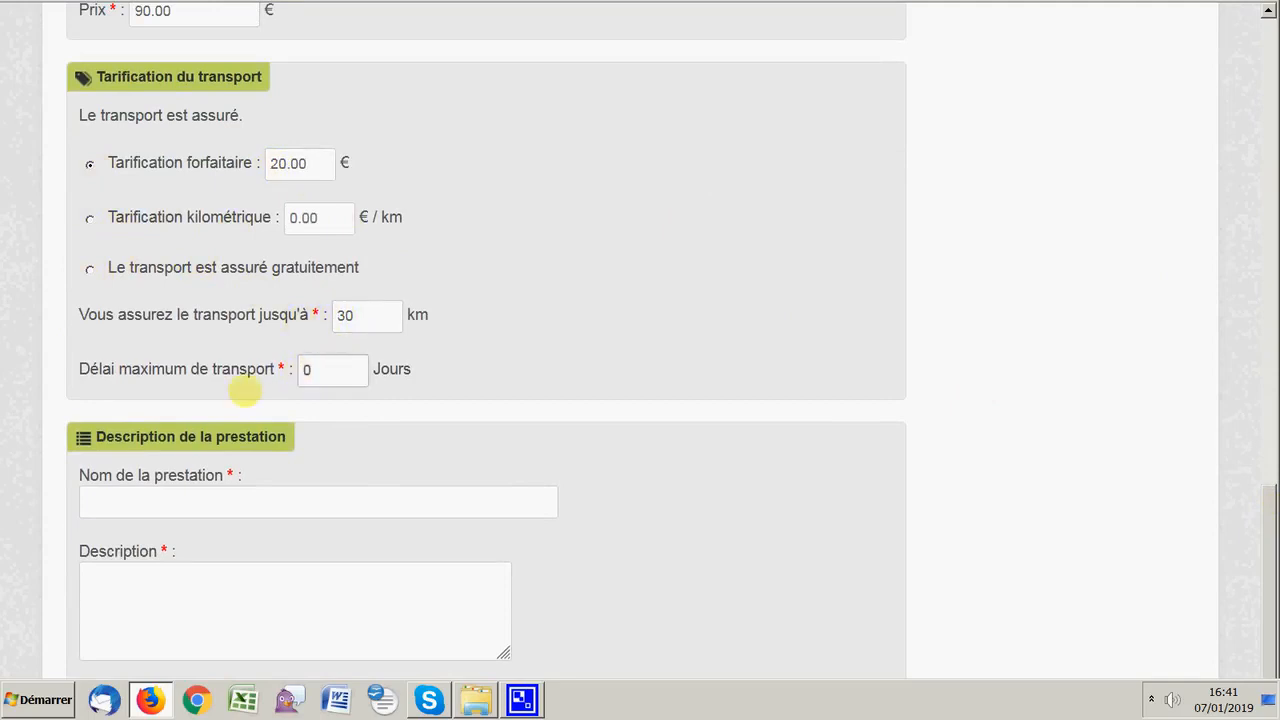
pyautogui.write('2')
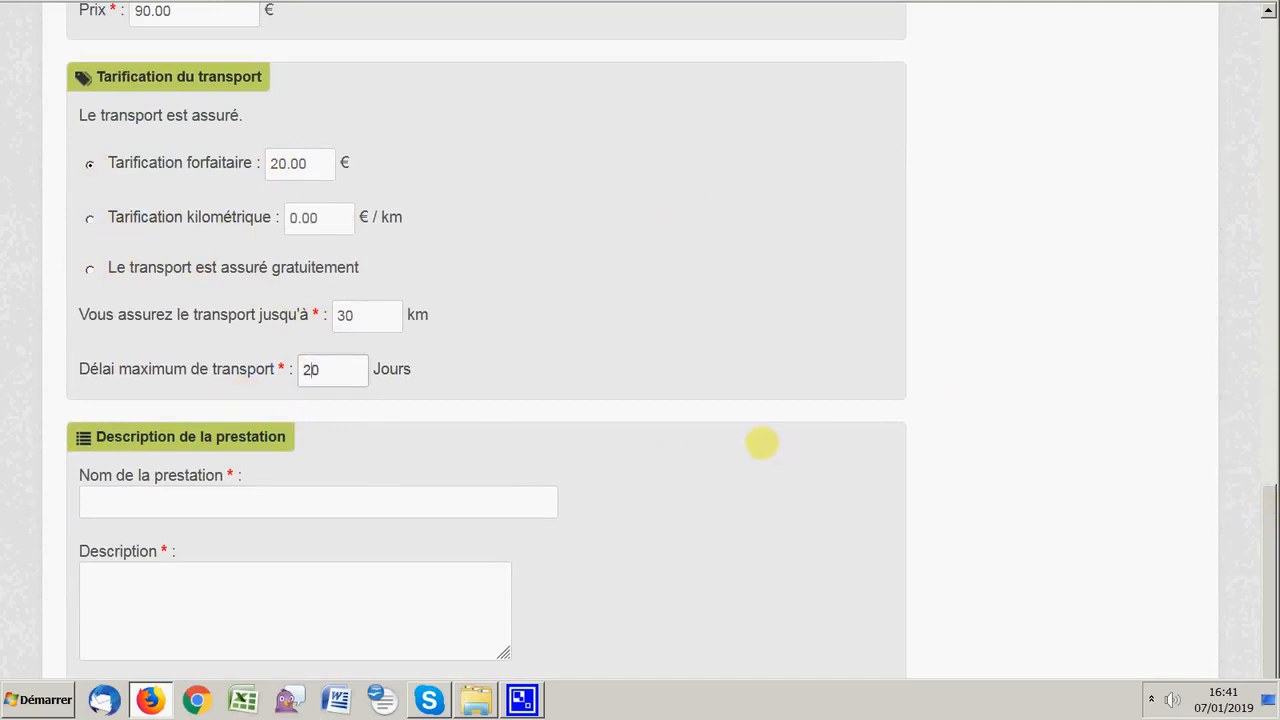
# Name the service "BRF de Fruitiers" with the description "Arbres fruitiers", and submit the configuration stage.
pyautogui.moveTo(1265, 505); pyautogui.dragTo(1270, 615)
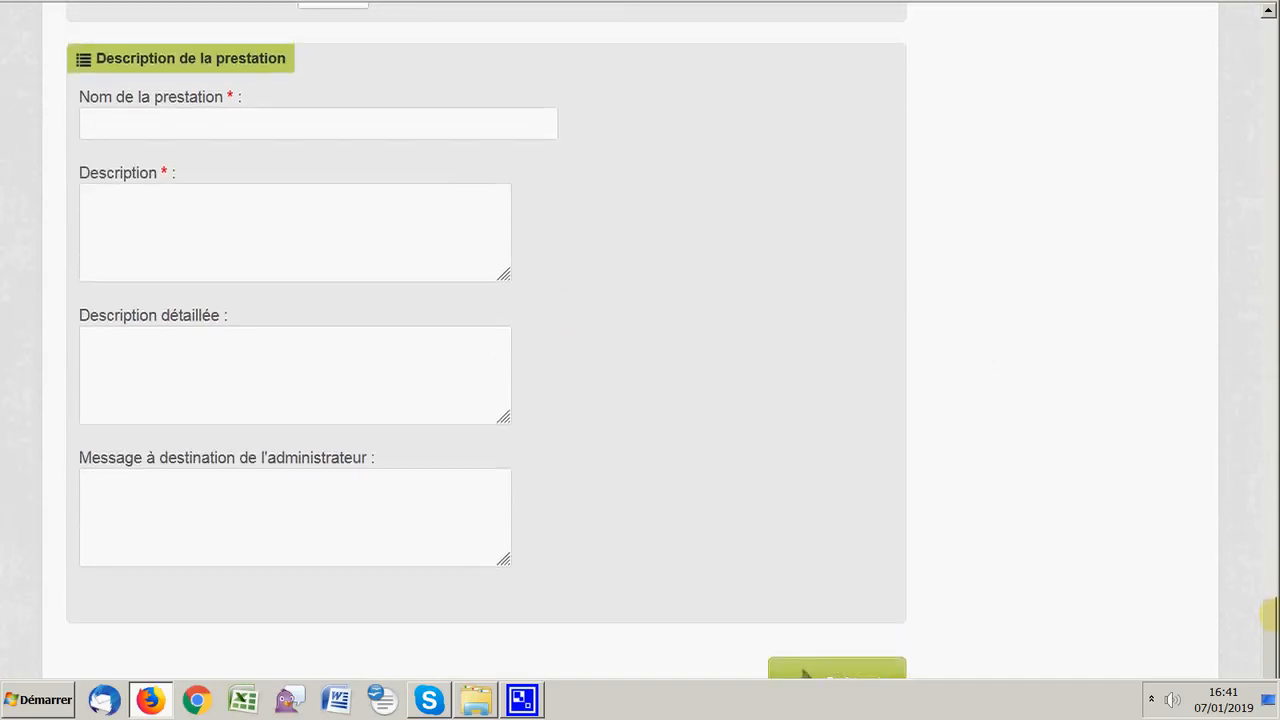
pyautogui.click(283, 124)
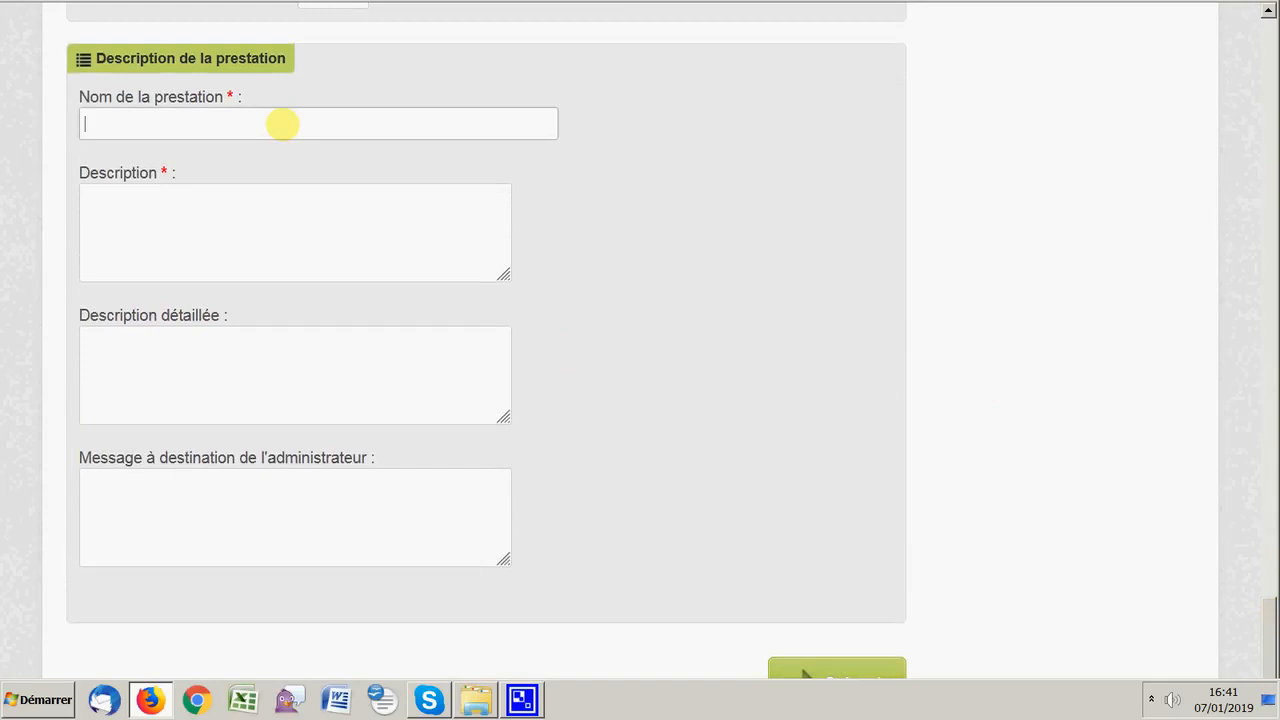
pyautogui.write('BRF de Fruitiers')
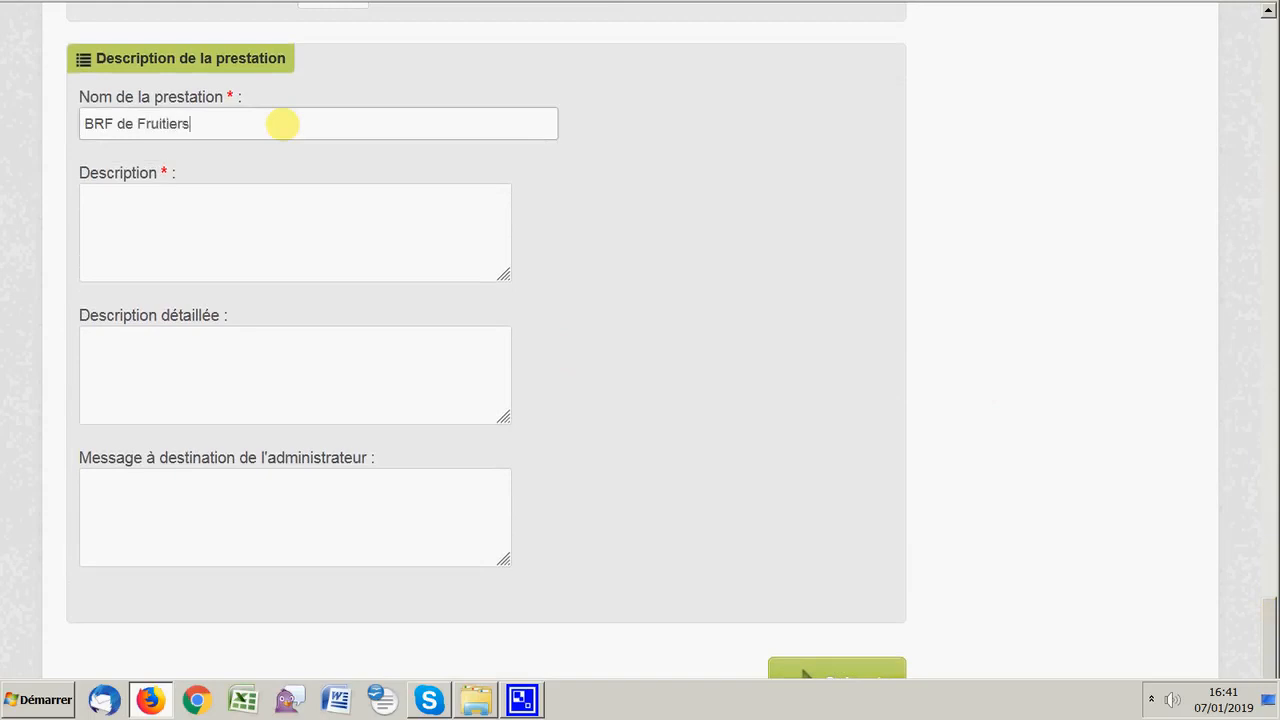
pyautogui.click(276, 197)
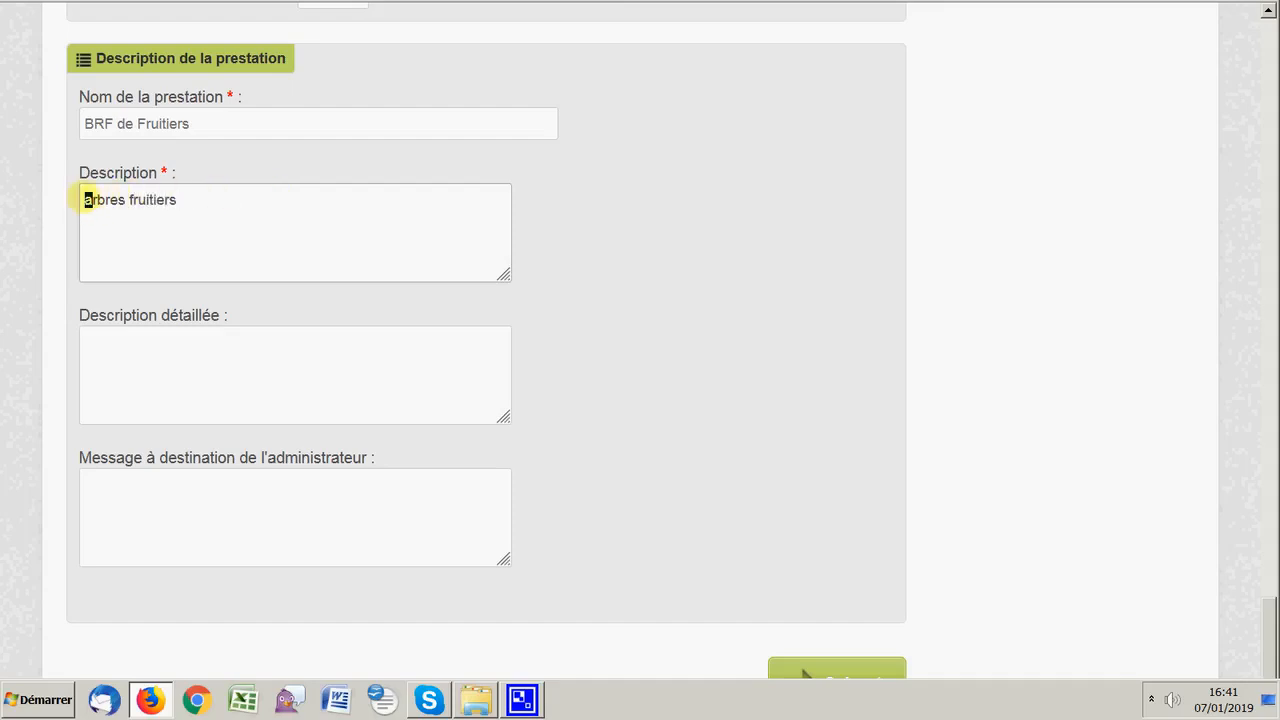
pyautogui.write('A')
pyautogui.click(161, 343)
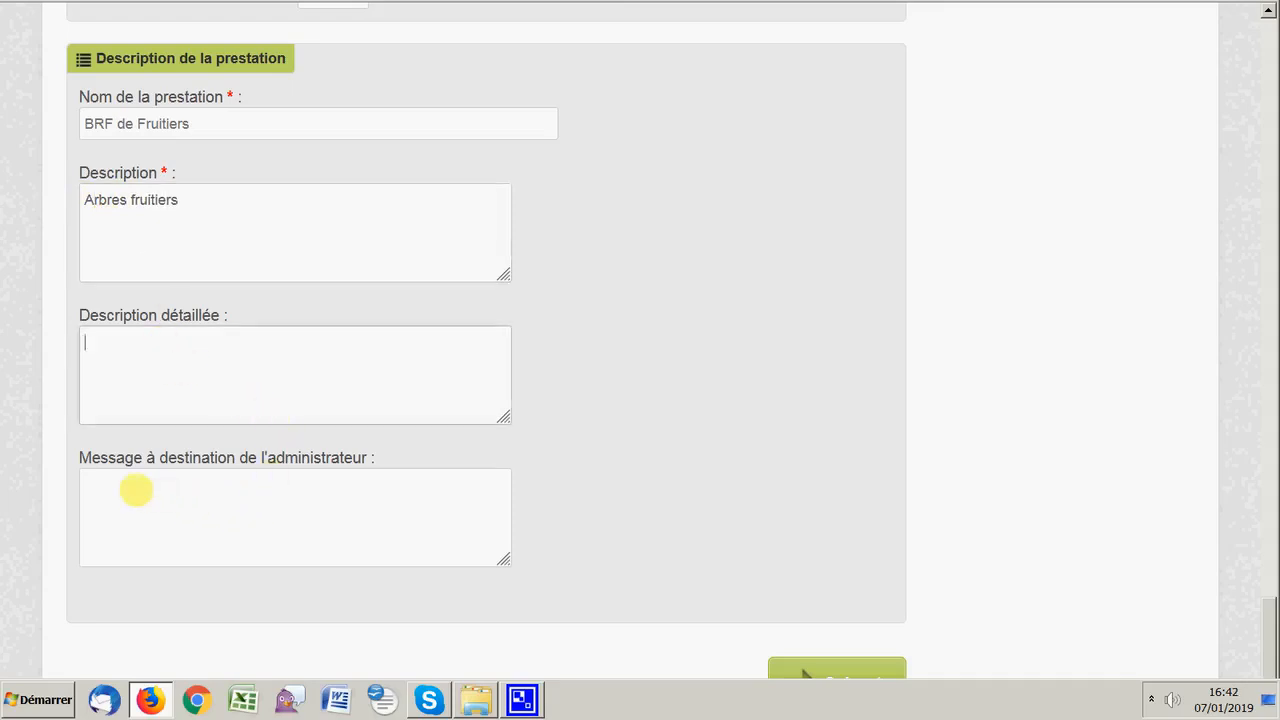
pyautogui.moveTo(1267, 617); pyautogui.dragTo(1266, 630)
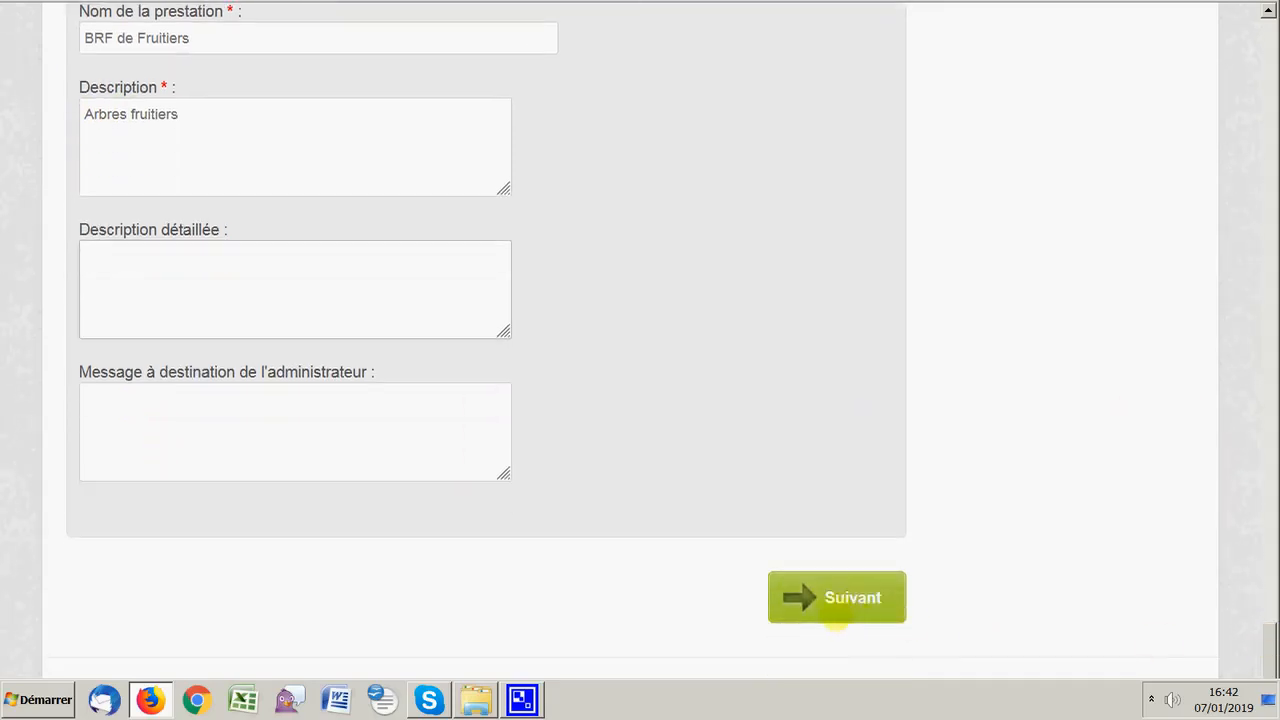
pyautogui.click(848, 590)
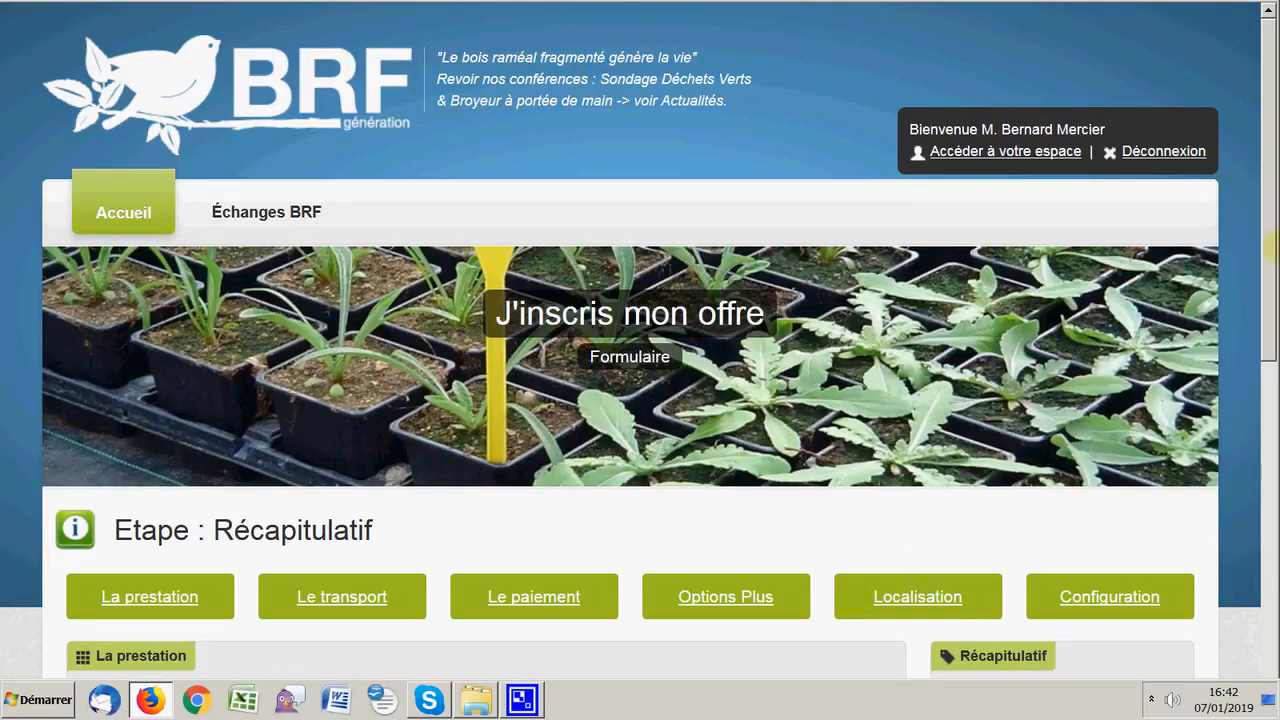
# Review the offer's full summary and save the offer as a draft.
pyautogui.moveTo(1268, 192); pyautogui.dragTo(1270, 389)
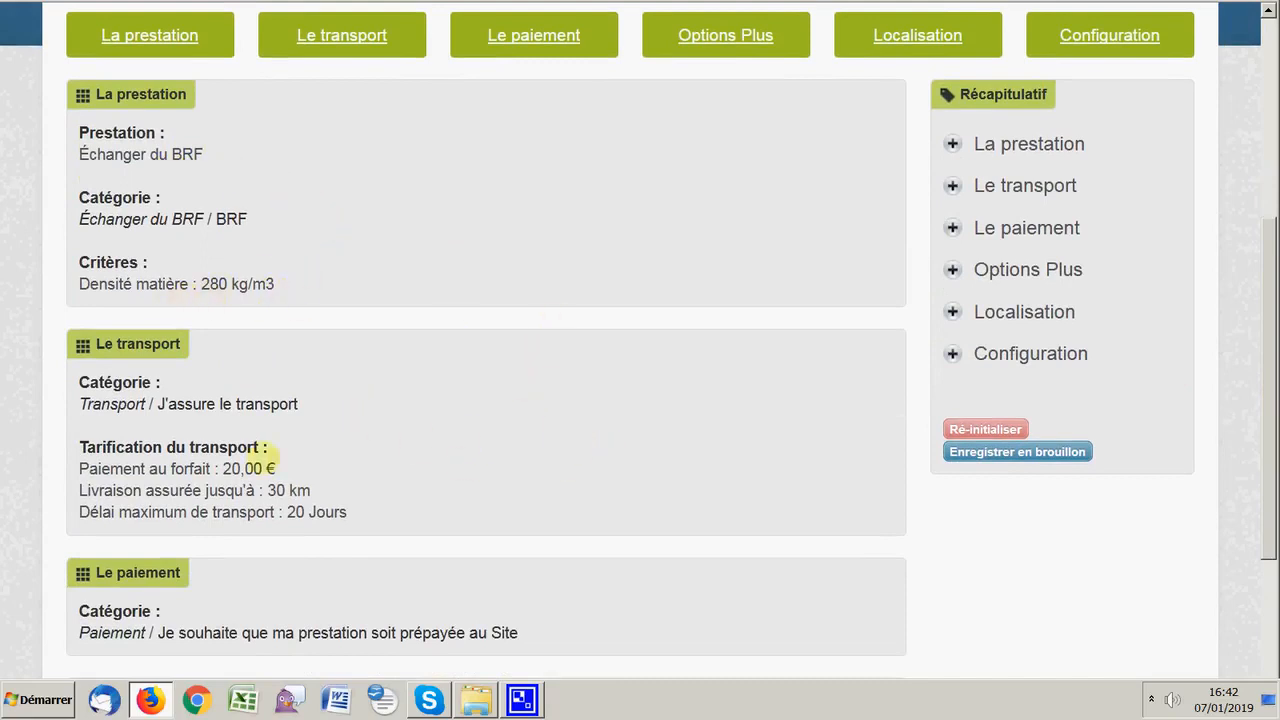
pyautogui.moveTo(1260, 292); pyautogui.dragTo(1260, 488)
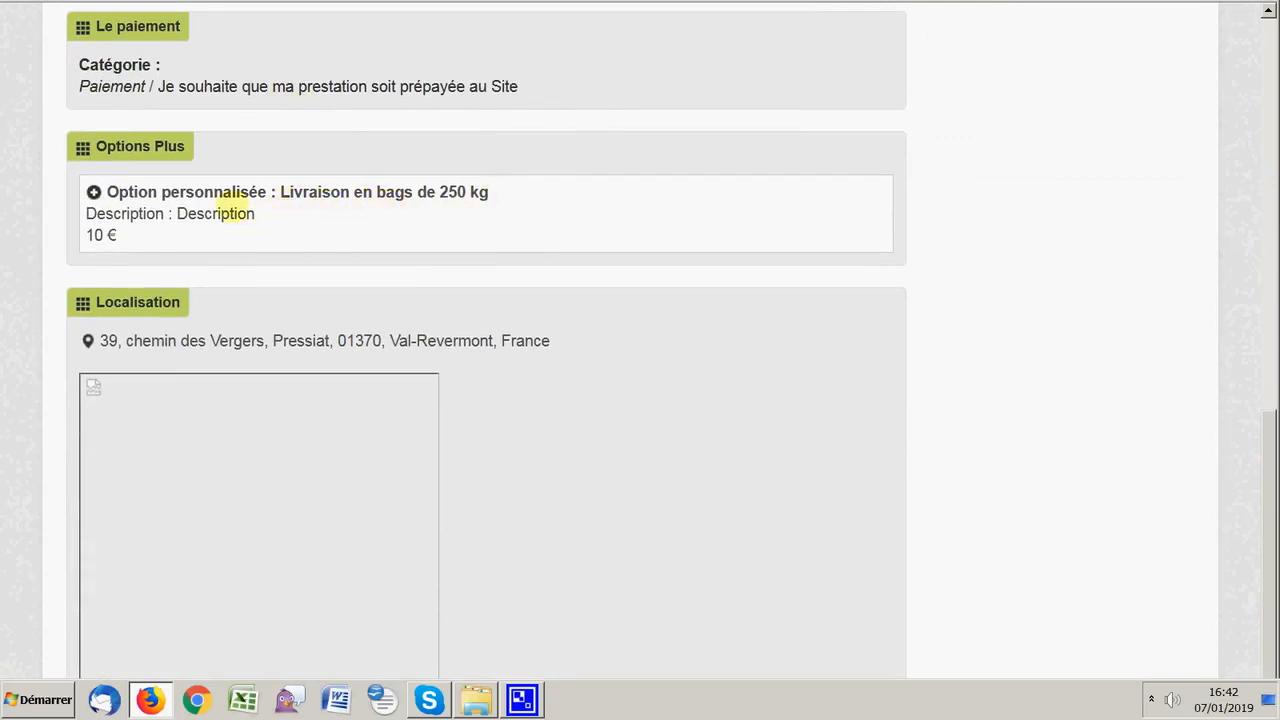
pyautogui.moveTo(1265, 483); pyautogui.dragTo(1269, 665)
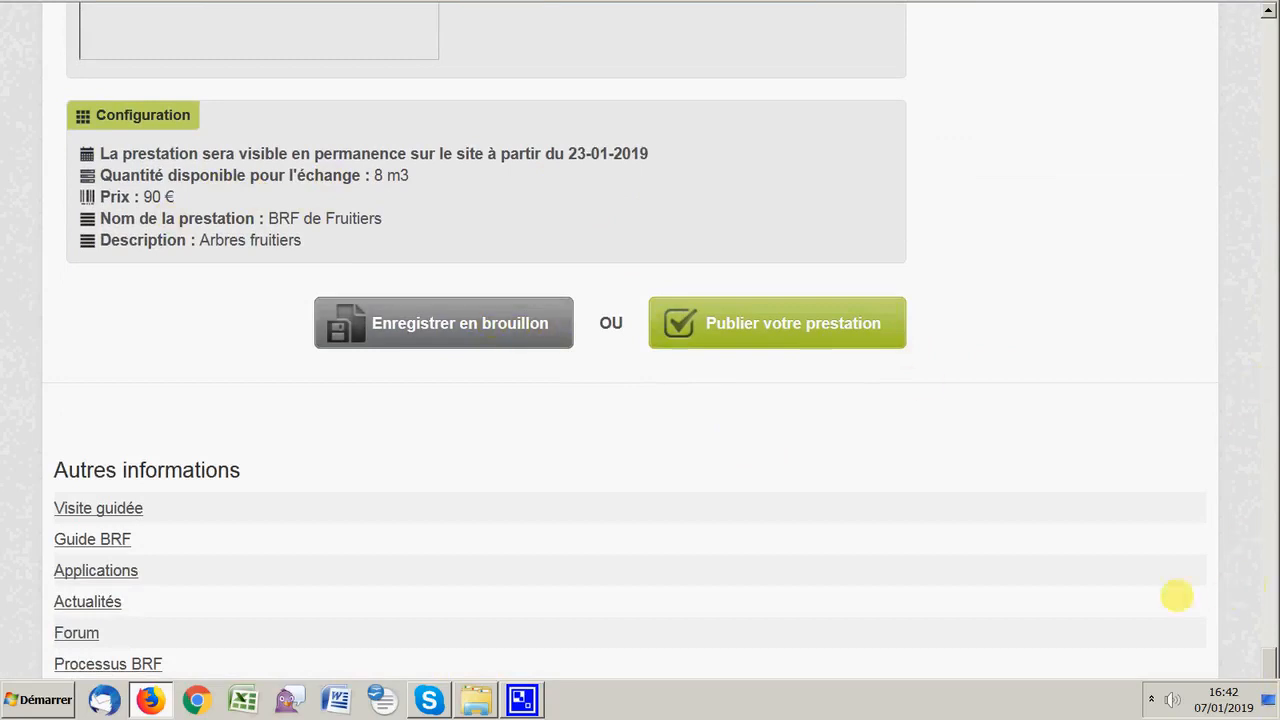
pyautogui.click(495, 315)
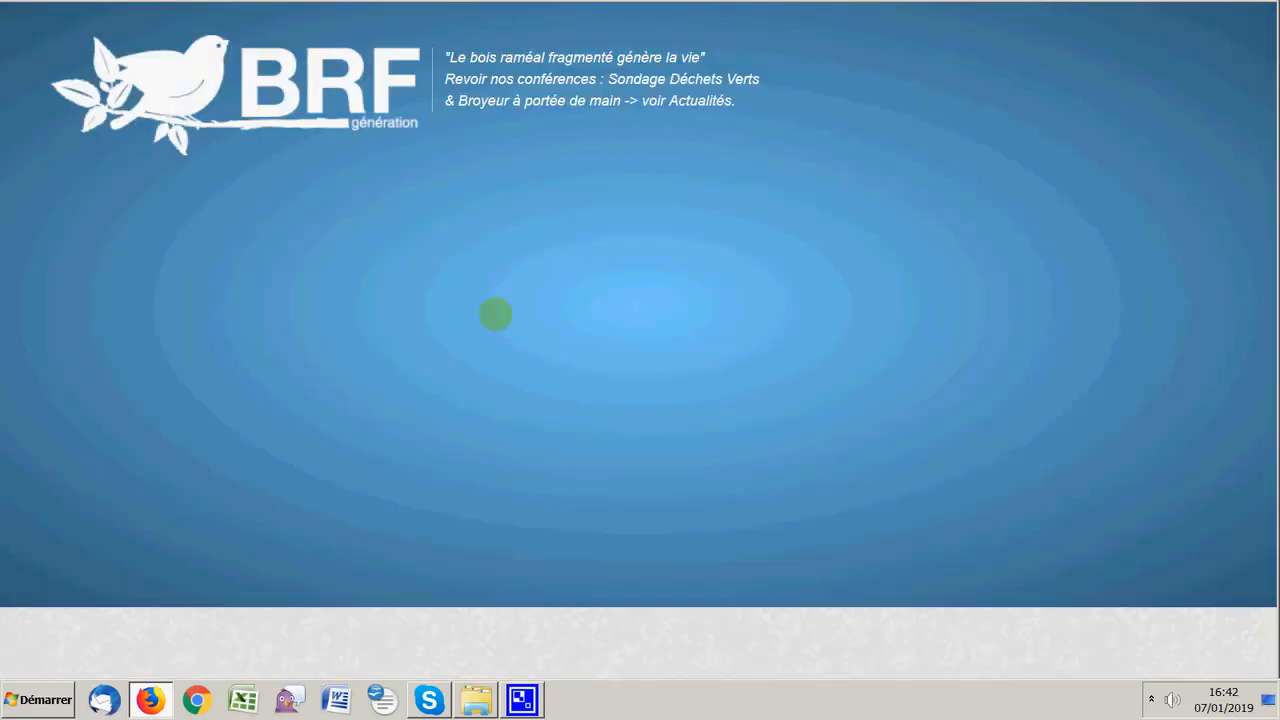
pyautogui.scroll(-5, 1266, 170)
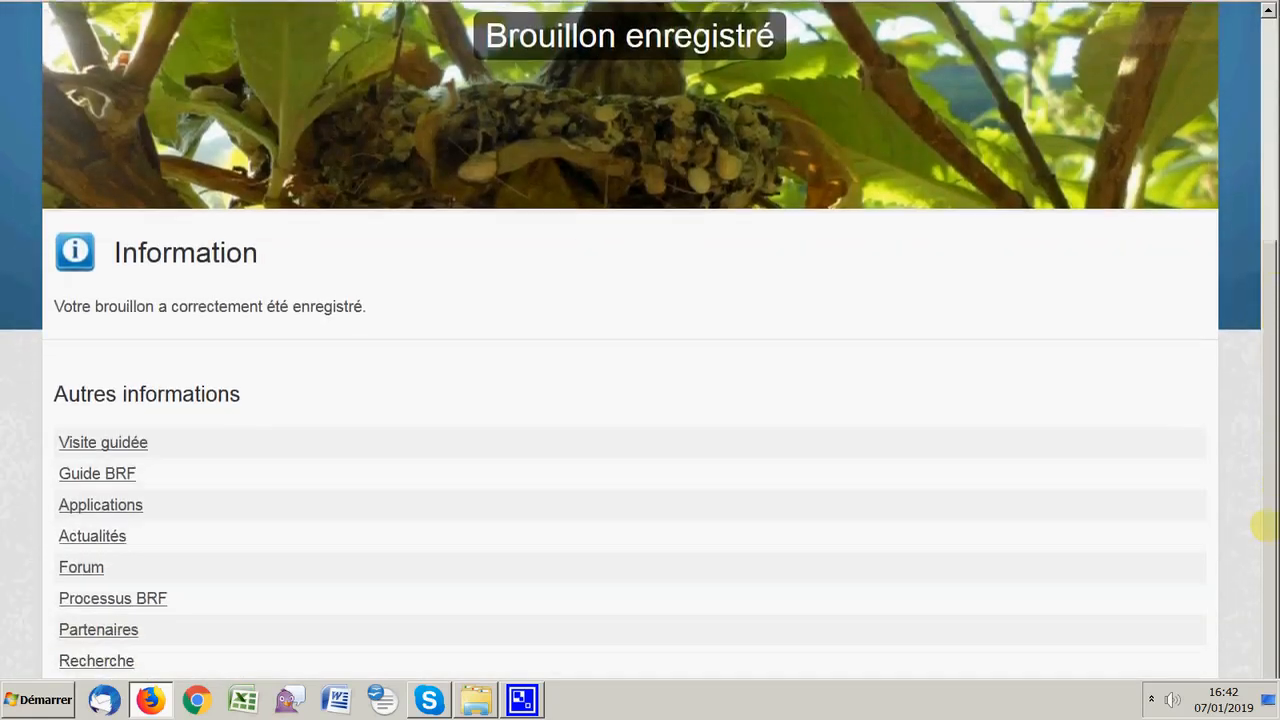
pyautogui.scroll(5, 1262, 522)
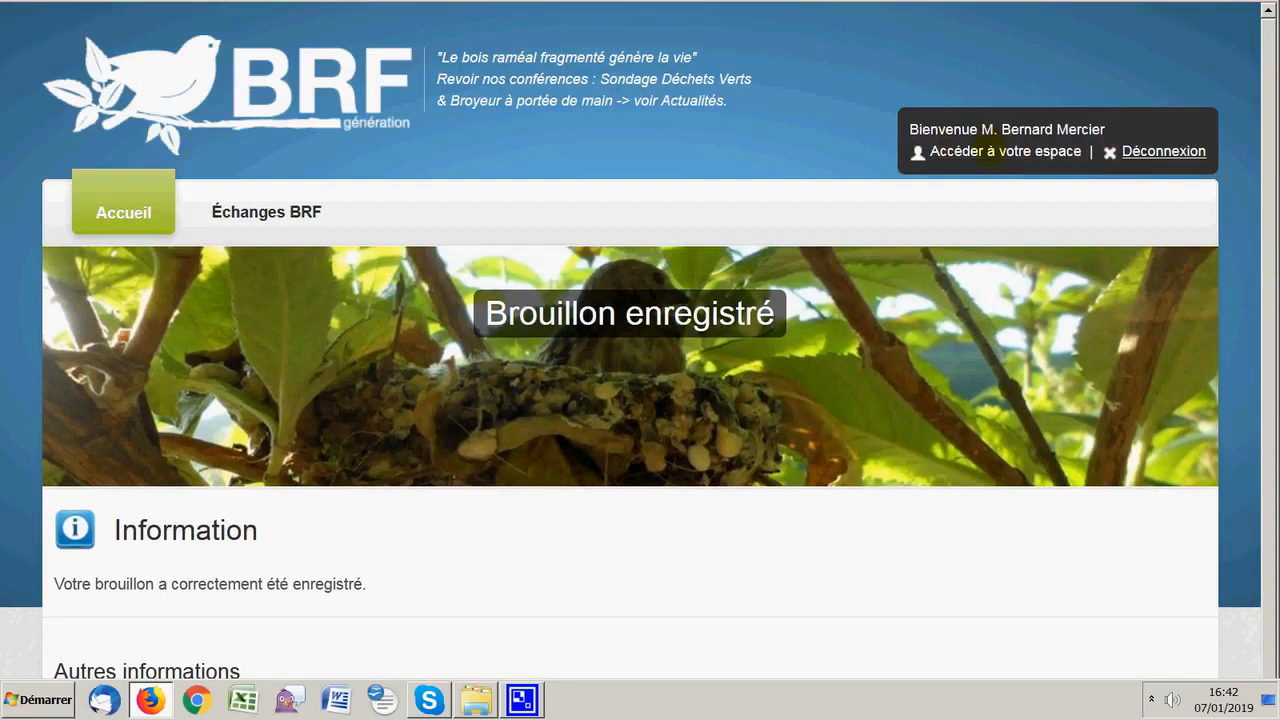
# Retrieve the draft dated 07/01/2019 16:42 from the offers in the personal space.
pyautogui.click(985, 152)
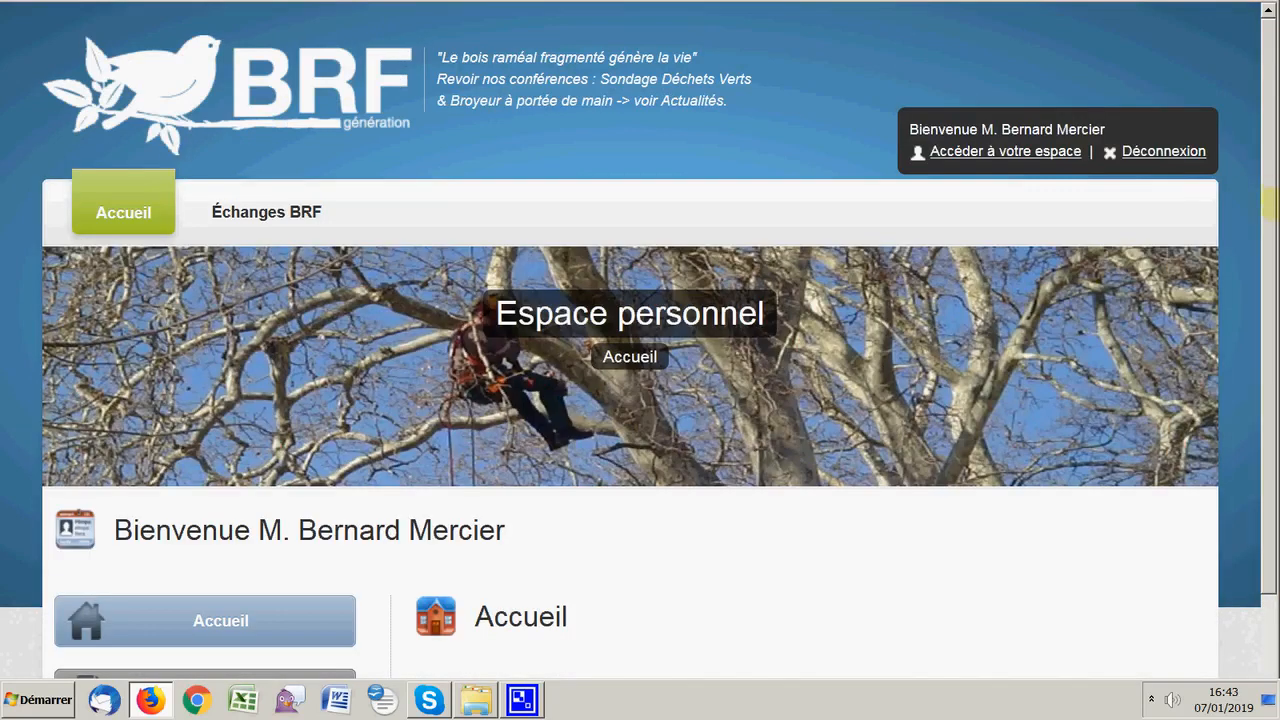
pyautogui.scroll(-8, 1268, 205)
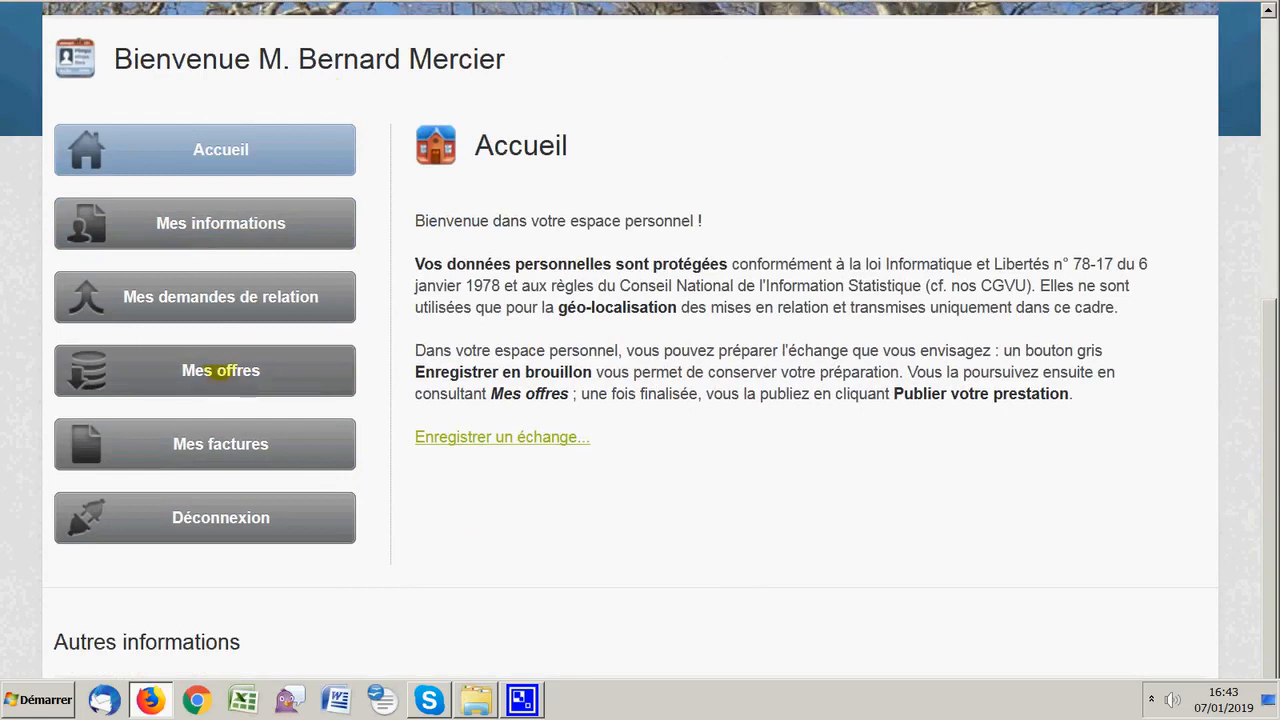
pyautogui.click(219, 370)
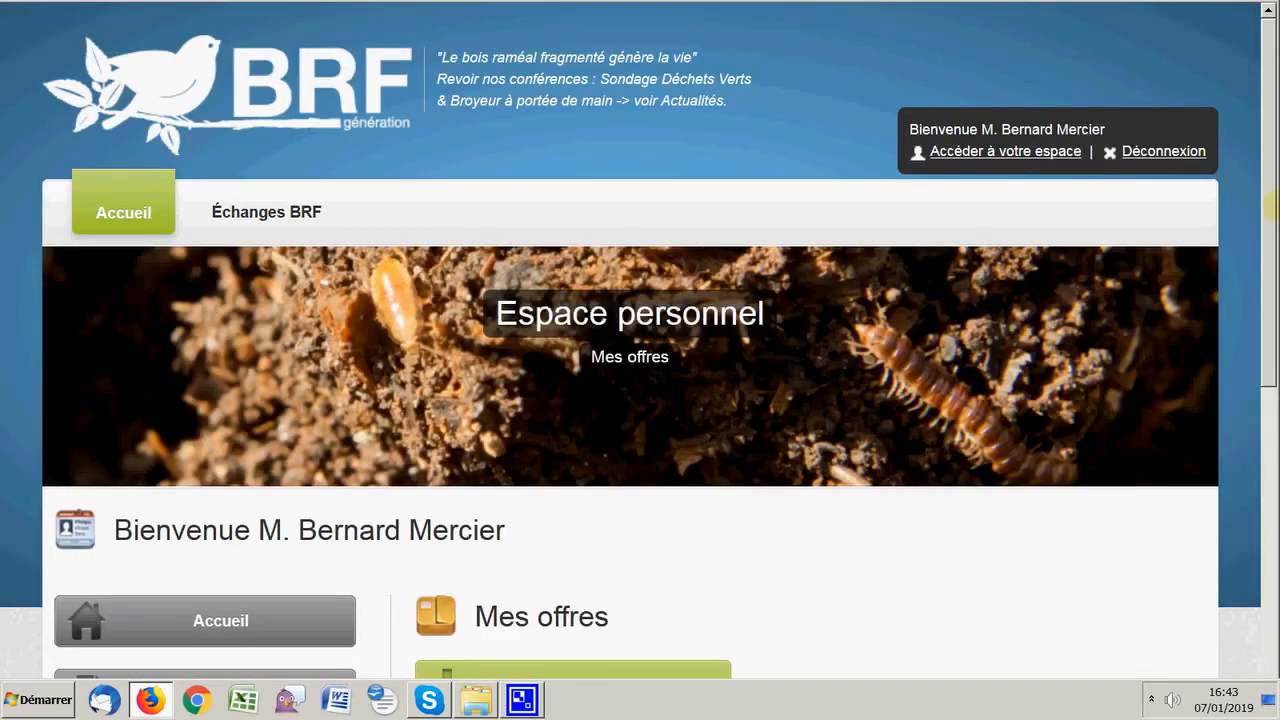
pyautogui.scroll(-8, 640, 340)
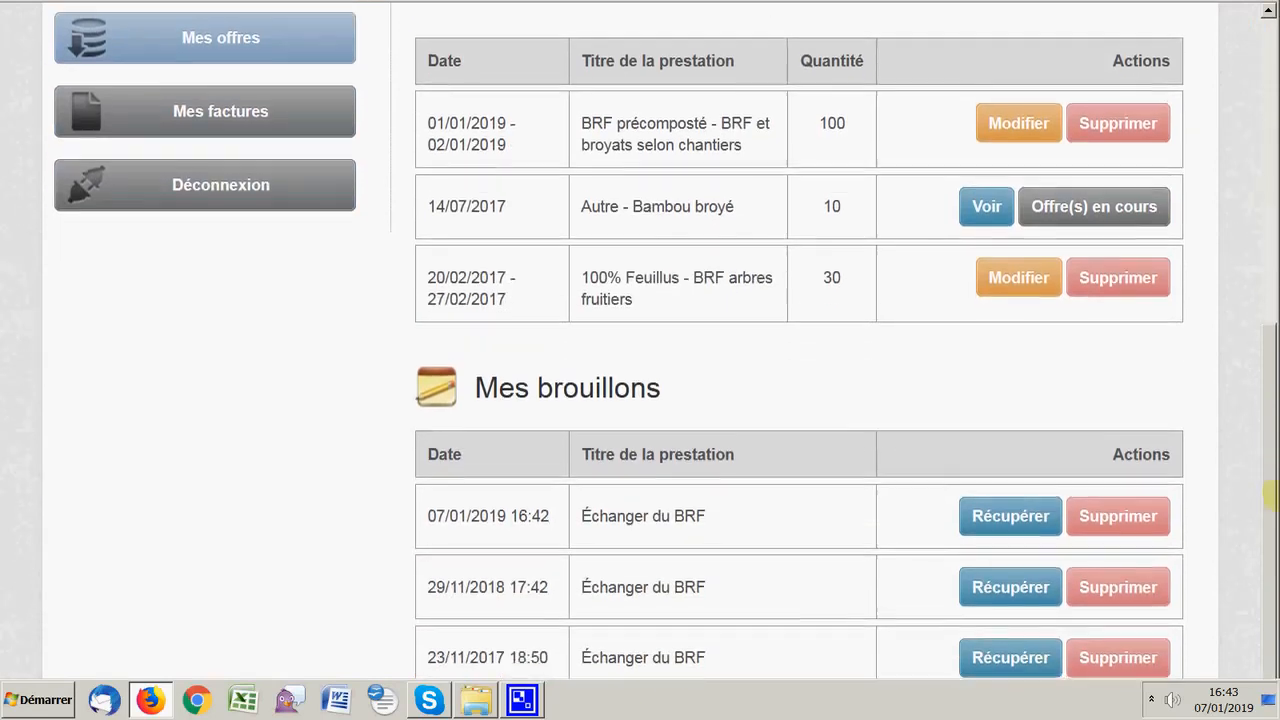
pyautogui.moveTo(1276, 495); pyautogui.dragTo(1273, 492)
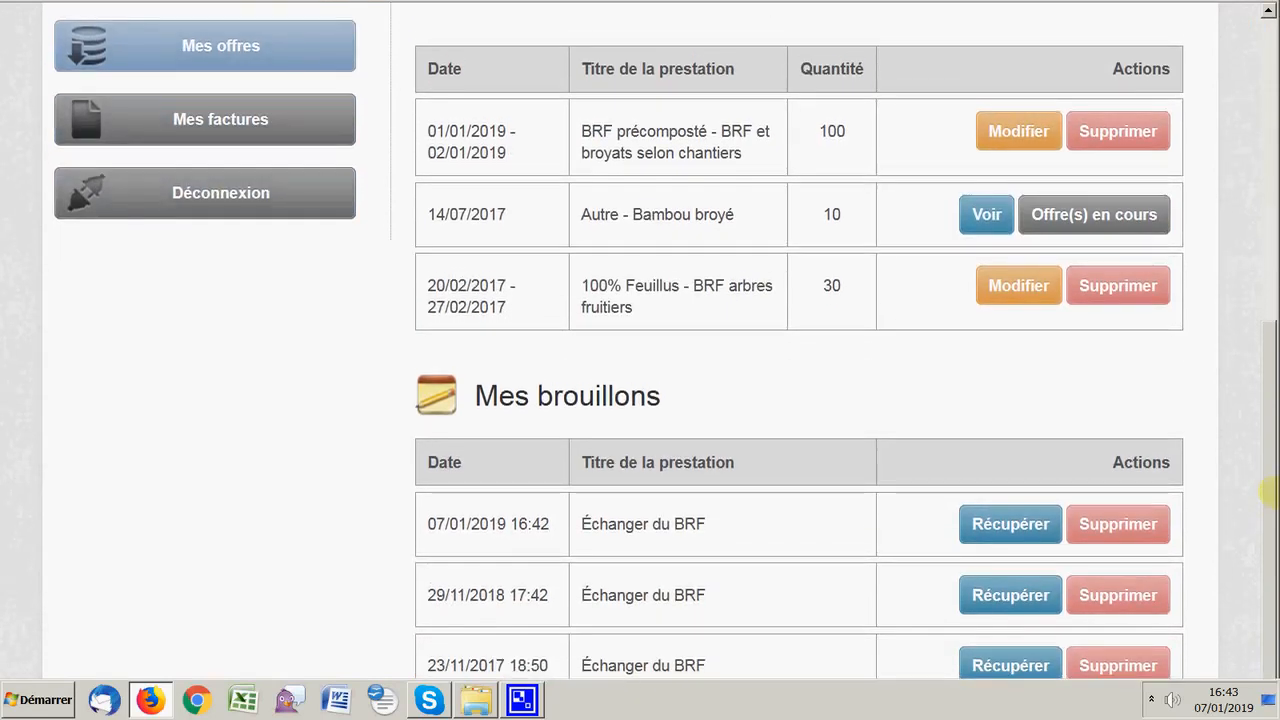
pyautogui.moveTo(1268, 492); pyautogui.dragTo(1270, 603)
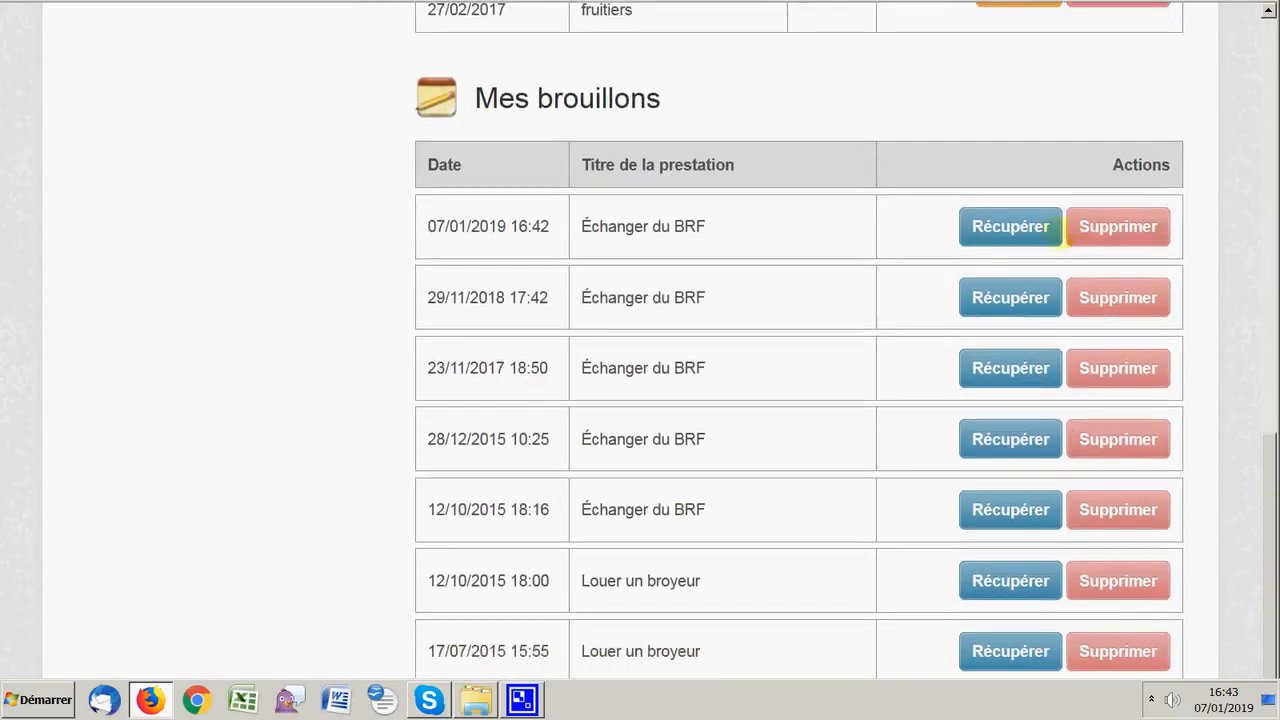
pyautogui.click(1012, 221)
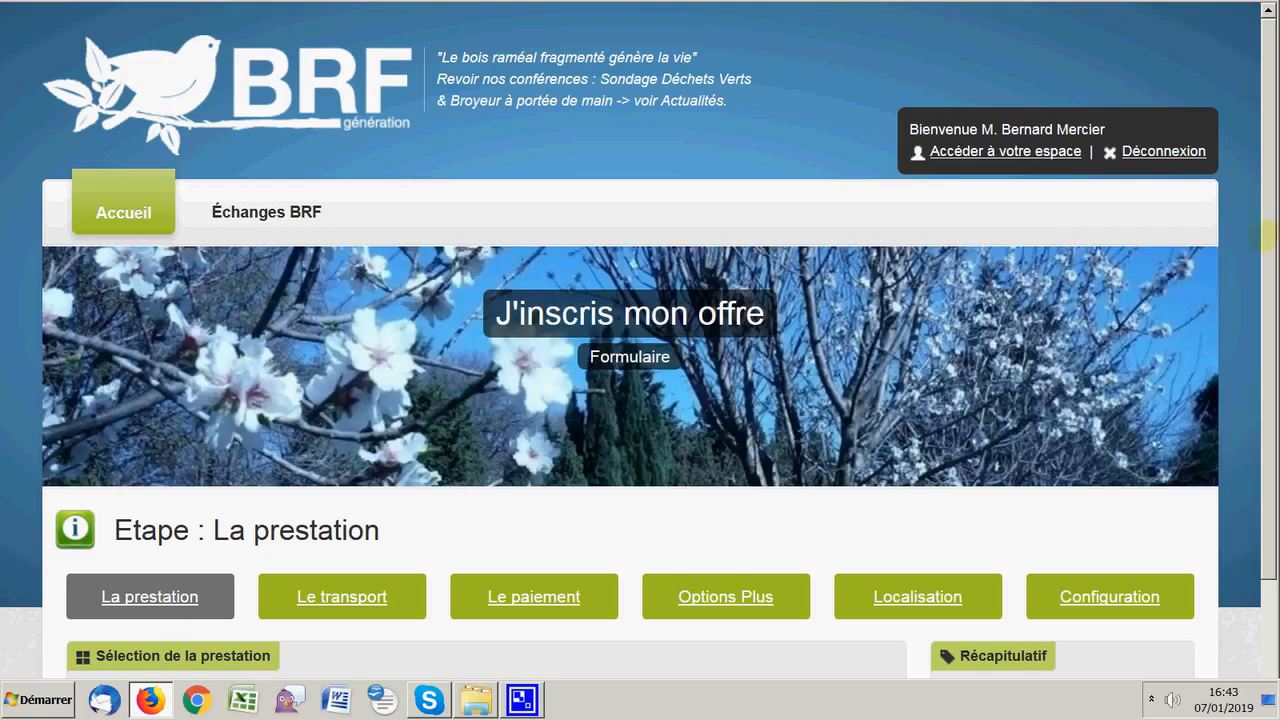
# Add the "Certificat de qualité" option to the retrieved draft in its Options Plus stage.
pyautogui.moveTo(1270, 255); pyautogui.dragTo(1270, 536)
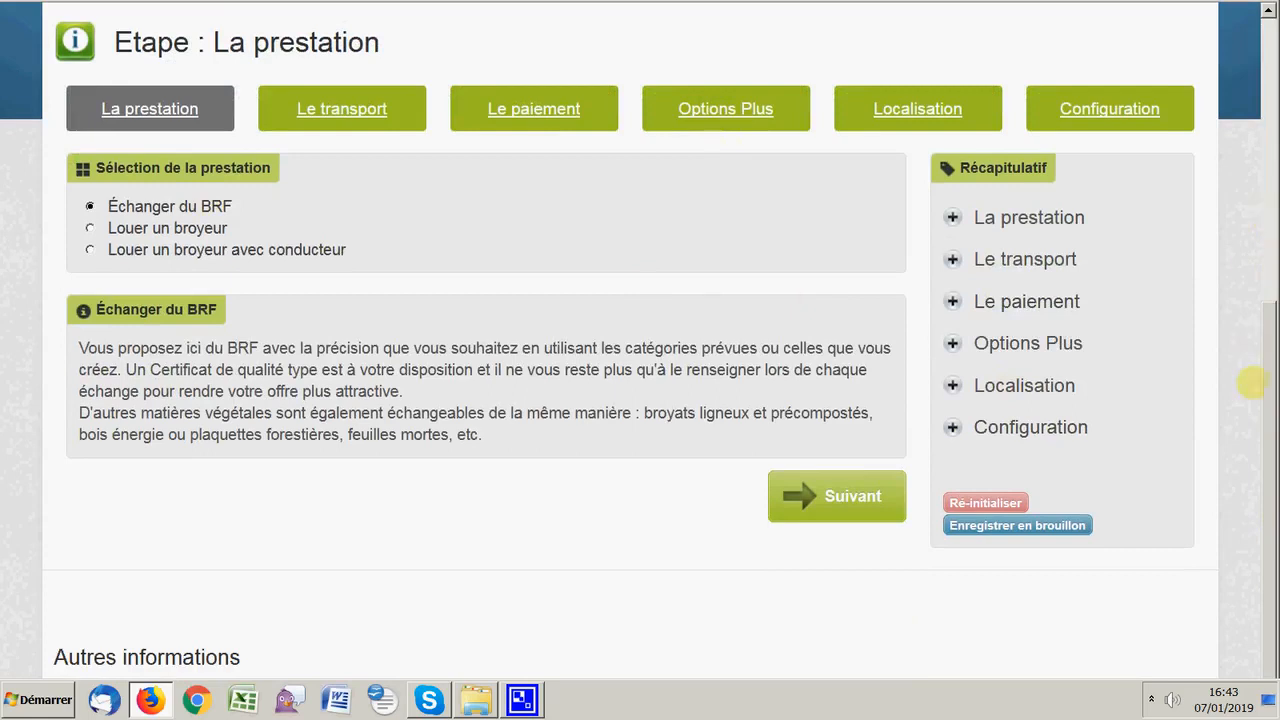
pyautogui.scroll(-3, 1268, 380)
pyautogui.scroll(3, 1255, 375)
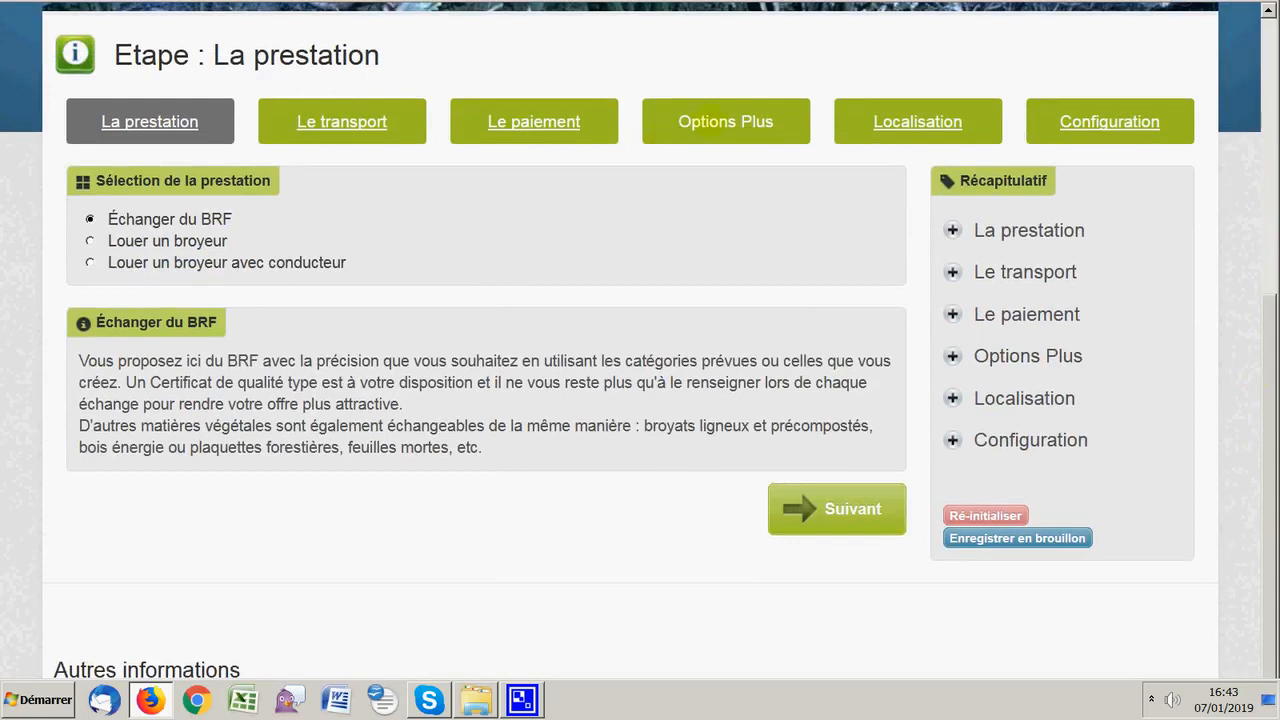
pyautogui.click(695, 121)
pyautogui.moveTo(1268, 92); pyautogui.dragTo(1265, 362)
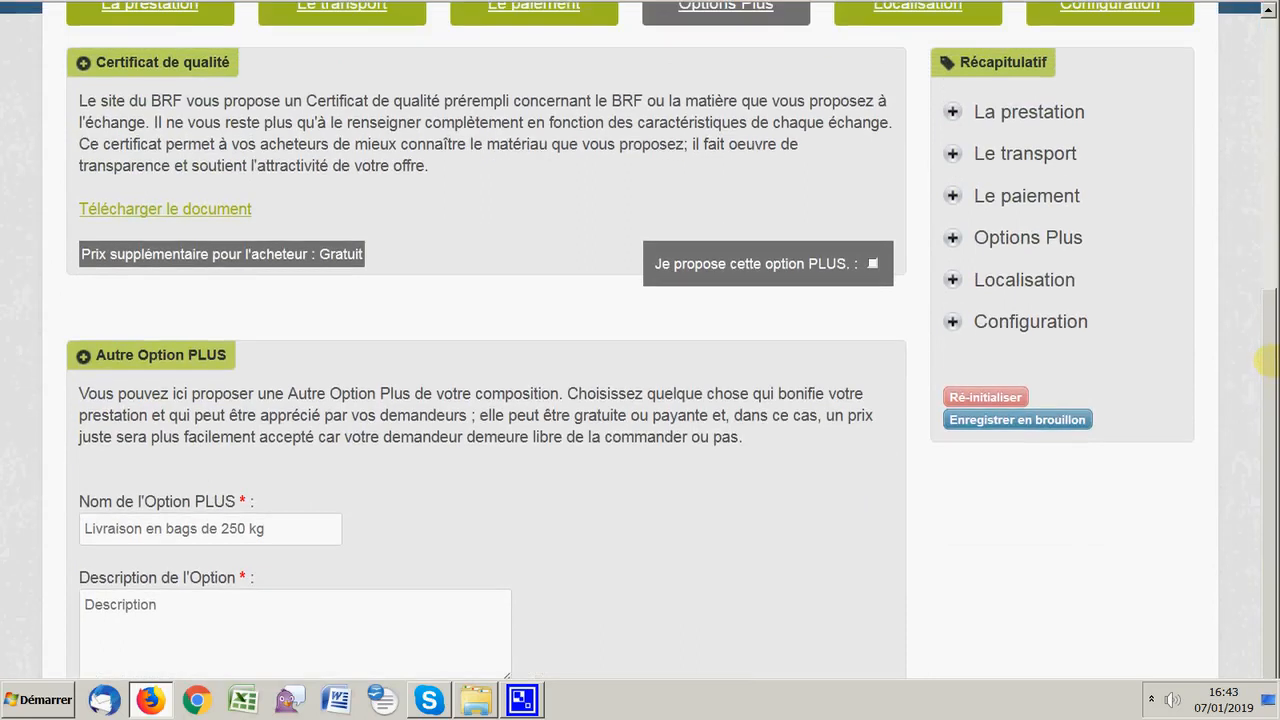
pyautogui.click(872, 263)
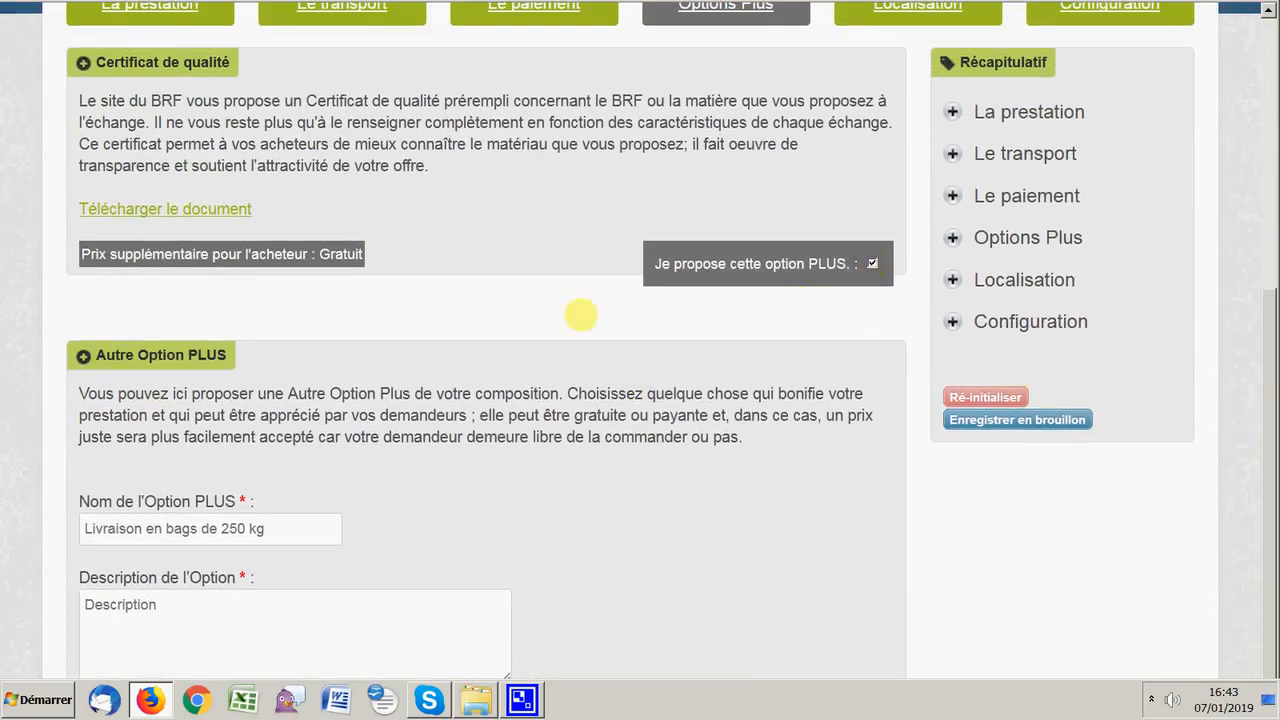
pyautogui.moveTo(1262, 277); pyautogui.dragTo(1269, 496)
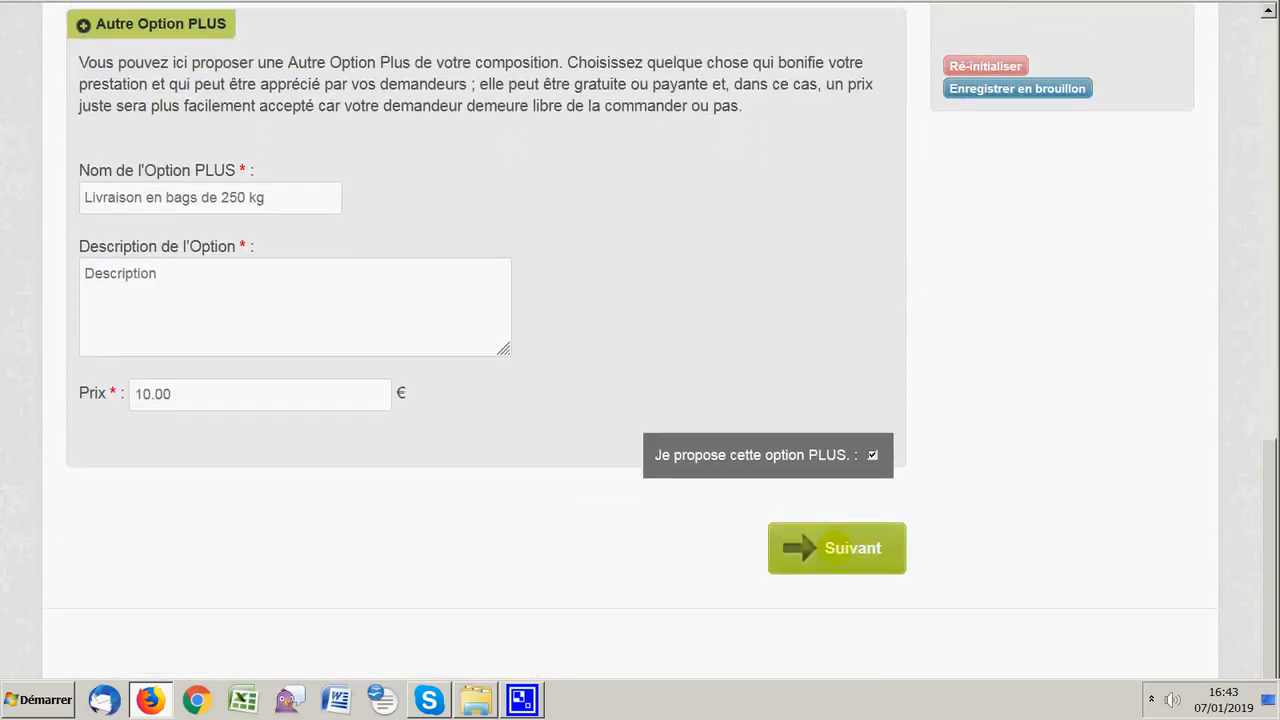
# Submit the Options Plus, Localisation and Configuration stages with their existing entries to reach the offer's summary stage.
pyautogui.click(838, 548)
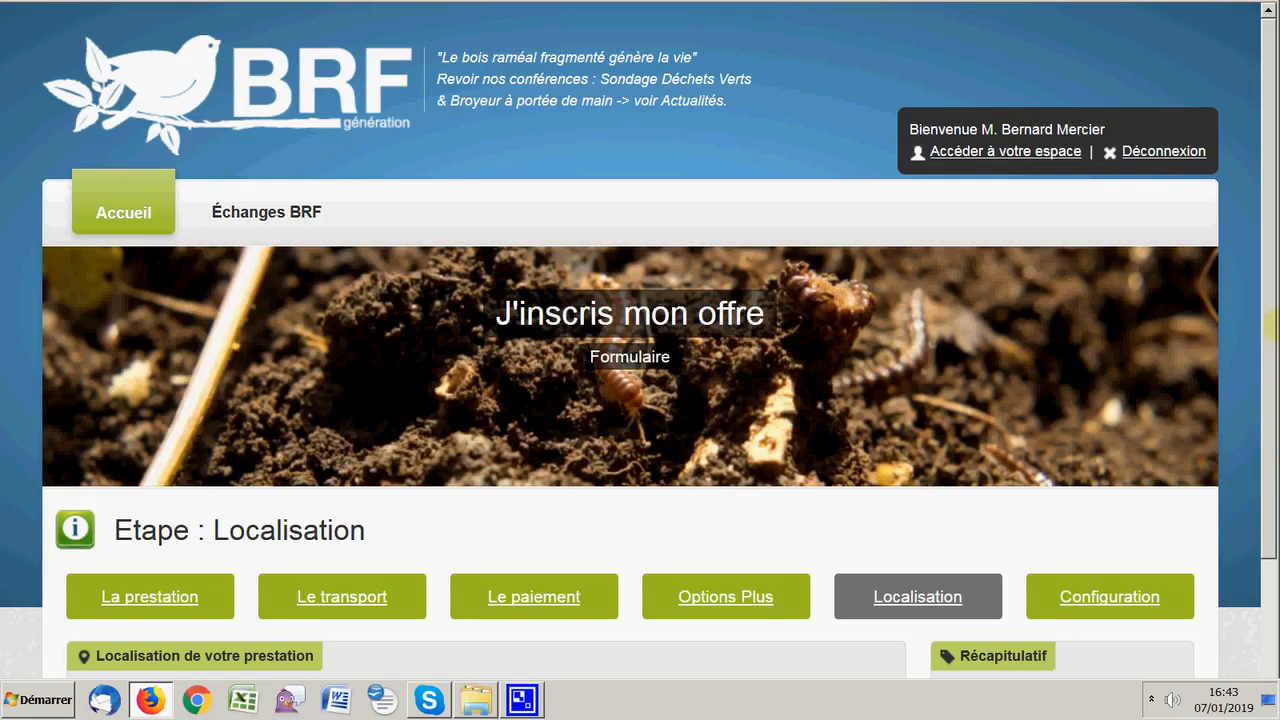
pyautogui.moveTo(1268, 335); pyautogui.dragTo(1270, 672)
pyautogui.click(300, 425)
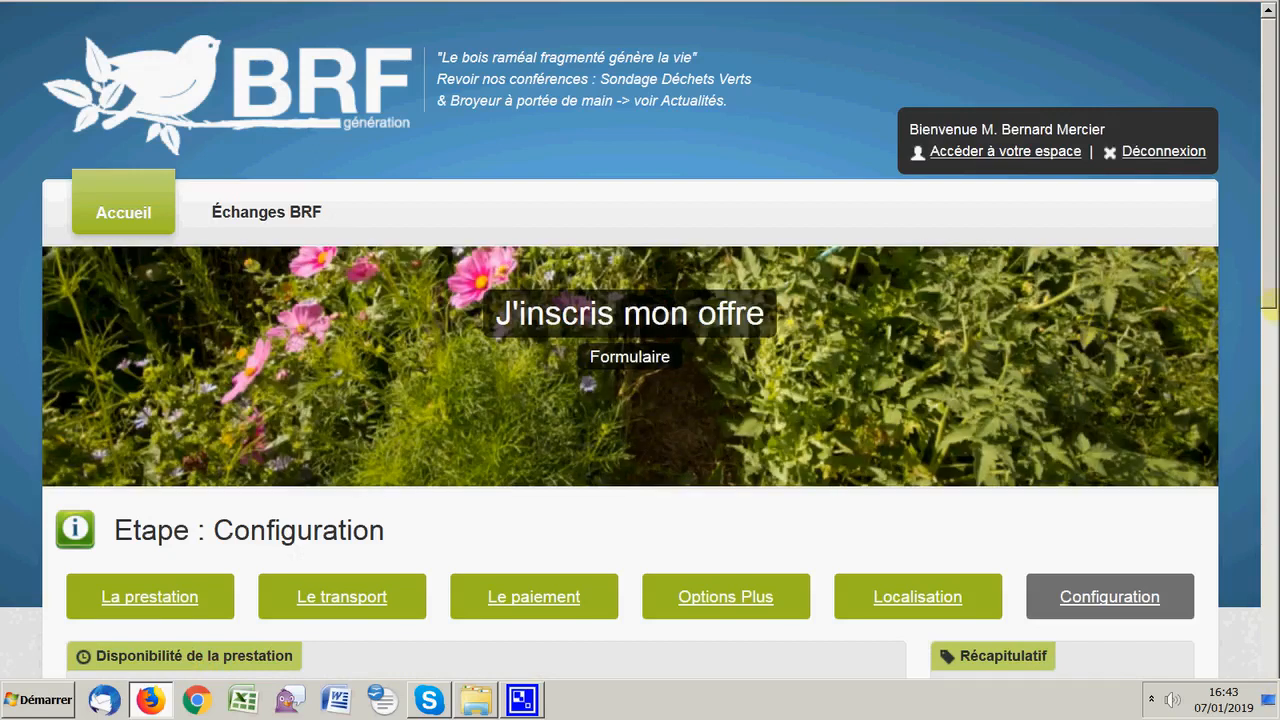
pyautogui.moveTo(1268, 300); pyautogui.dragTo(1270, 711)
pyautogui.moveTo(1263, 600); pyautogui.dragTo(1268, 715)
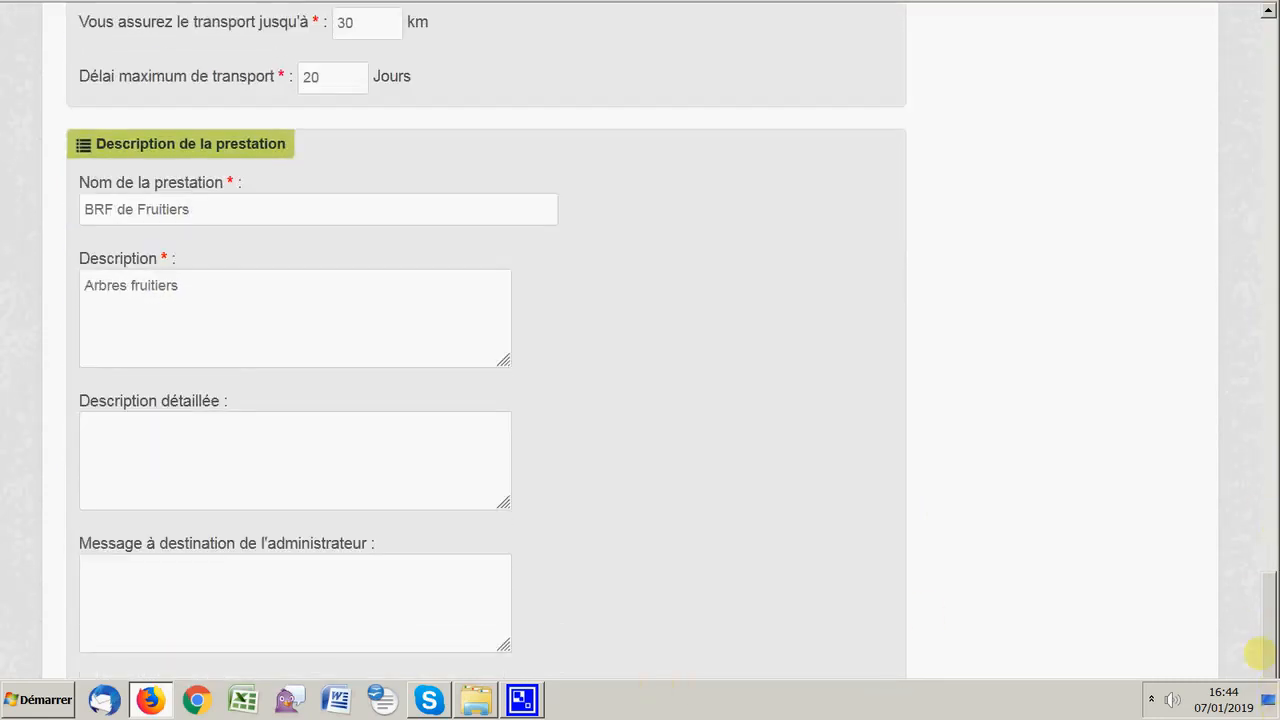
pyautogui.scroll(-3, 1262, 627)
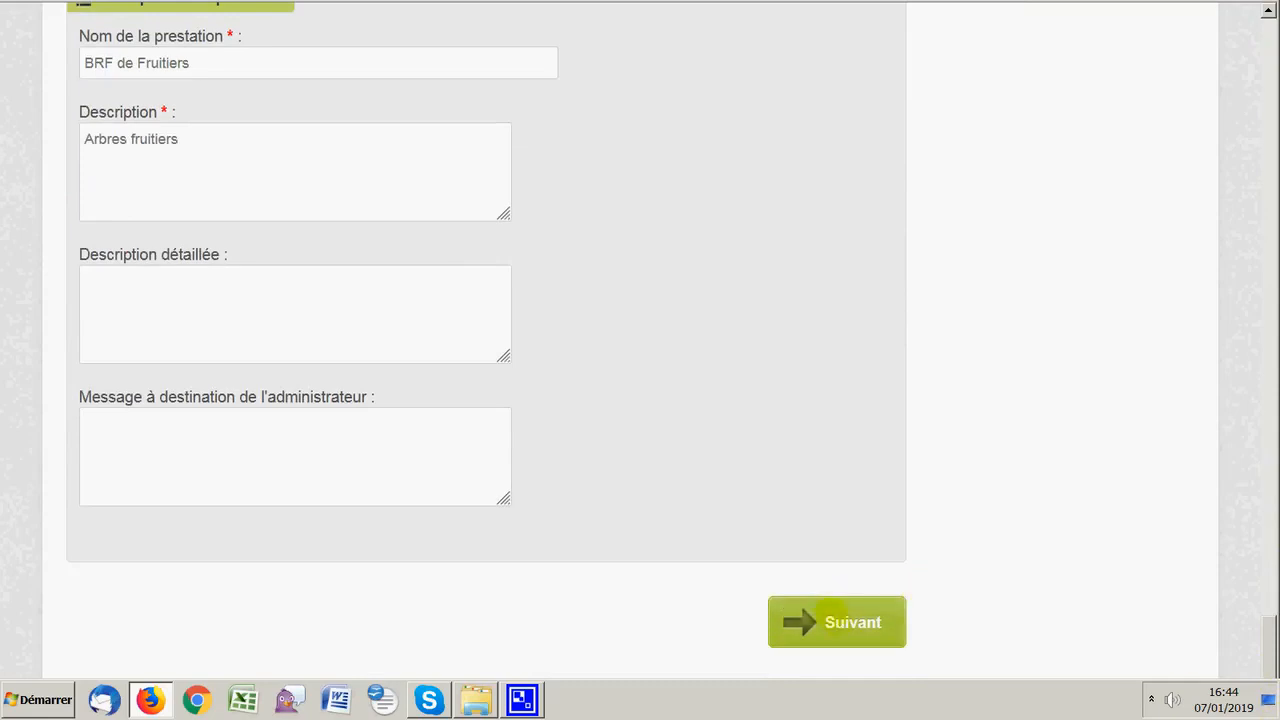
pyautogui.click(836, 622)
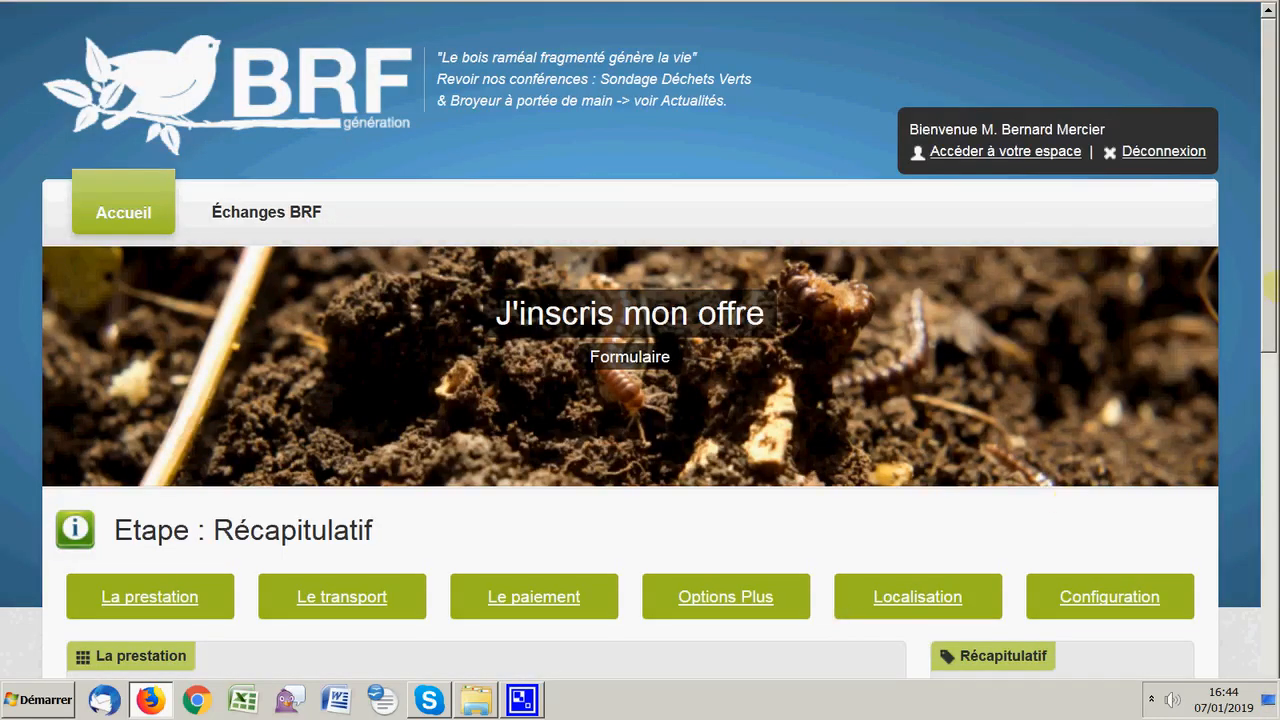
# Check the added certificate and the other details in the summary, and save the modified offer as a draft again.
pyautogui.moveTo(1268, 252); pyautogui.dragTo(1257, 586)
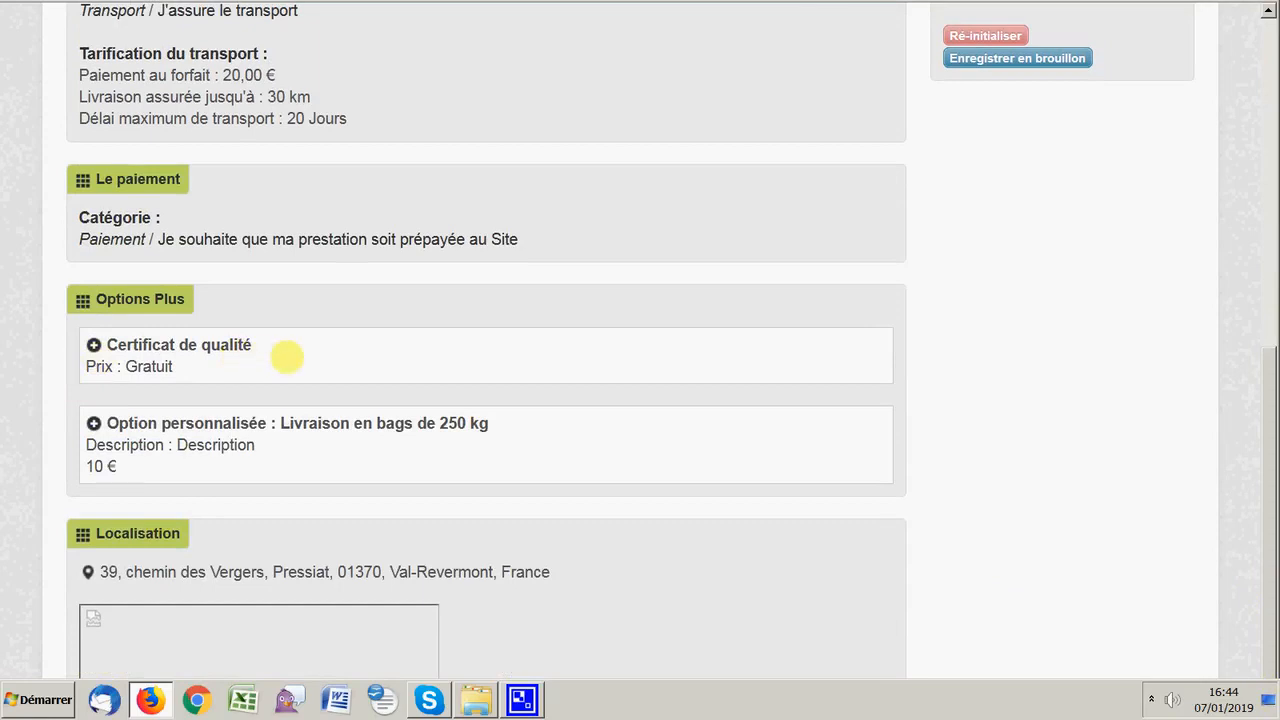
pyautogui.moveTo(1265, 374); pyautogui.dragTo(1257, 594)
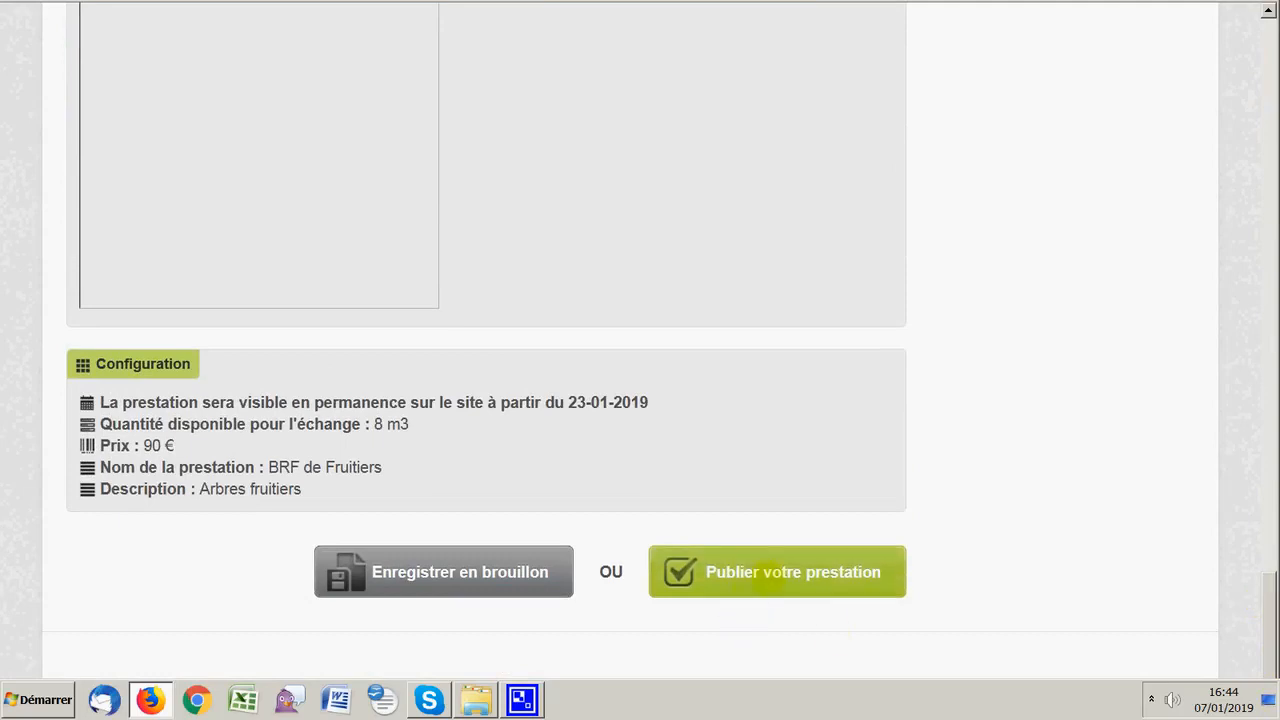
pyautogui.click(466, 572)
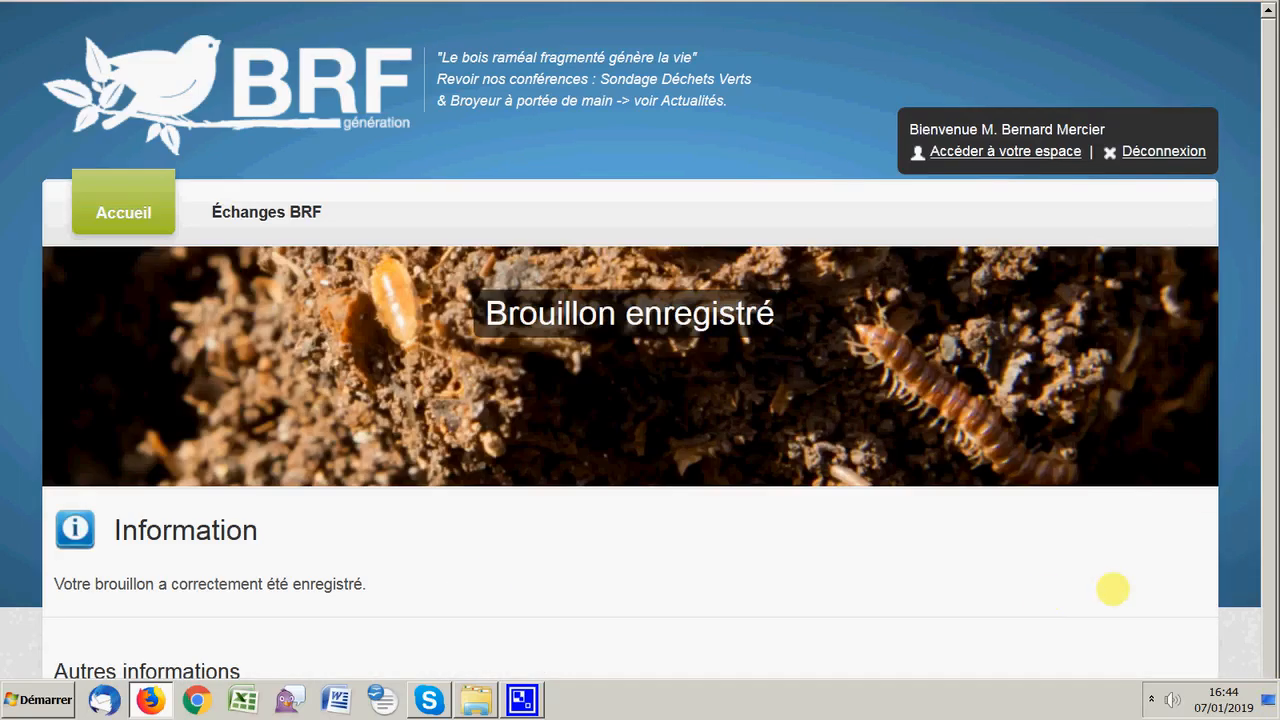
pyautogui.scroll(-2, 1268, 382)
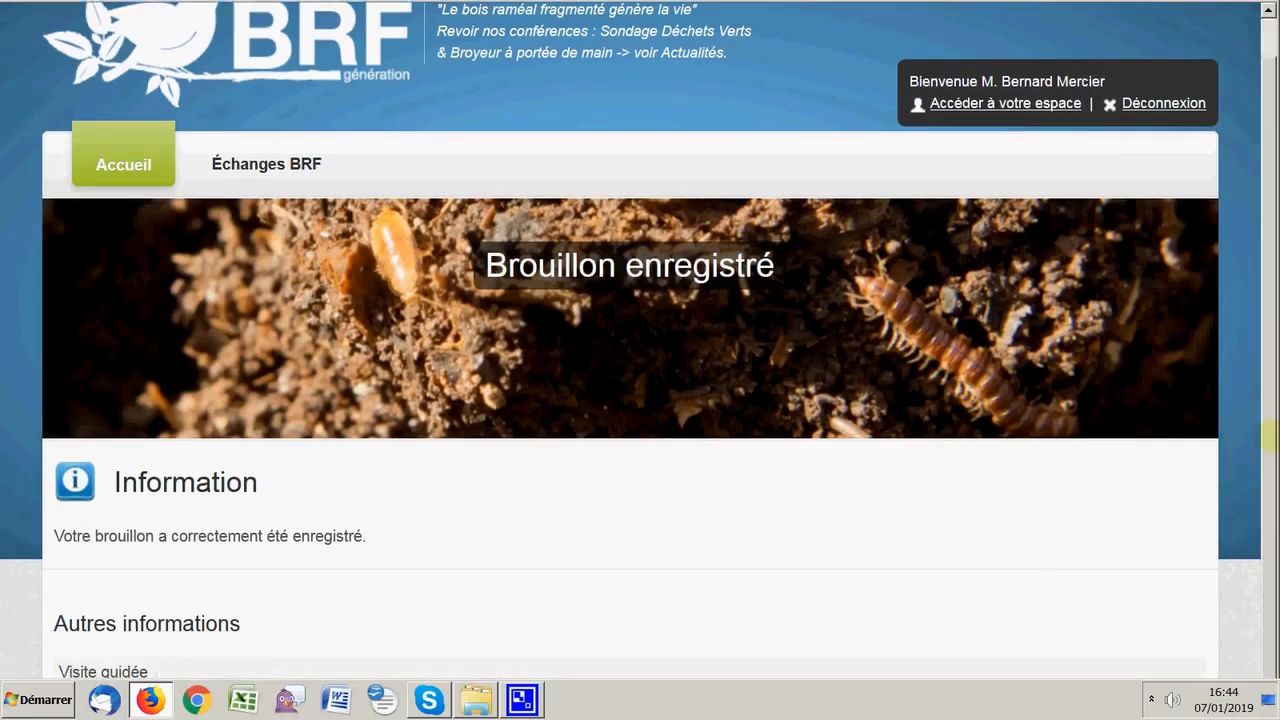
pyautogui.scroll(2, 1268, 390)
pyautogui.scroll(1, 1268, 390)
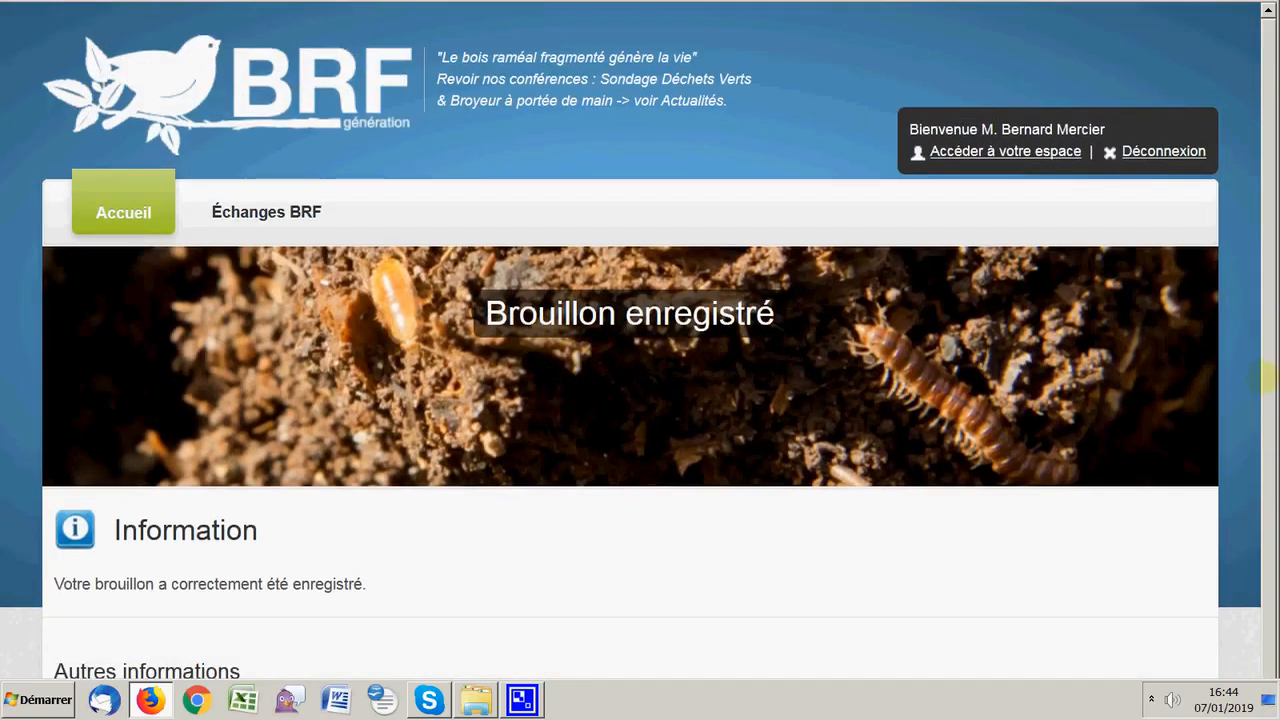
pyautogui.scroll(-1, 1268, 376)
pyautogui.scroll(1, 1268, 390)
pyautogui.scroll(-1, 1268, 400)
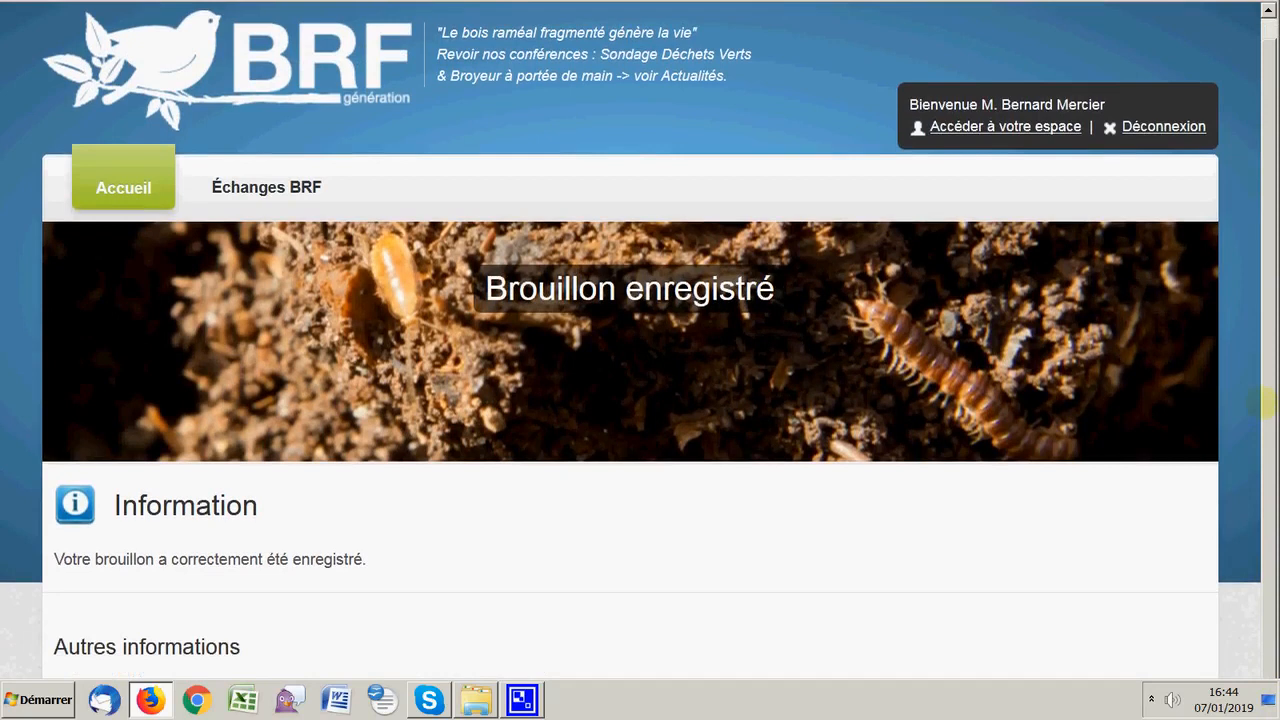
pyautogui.moveTo(285, 200)
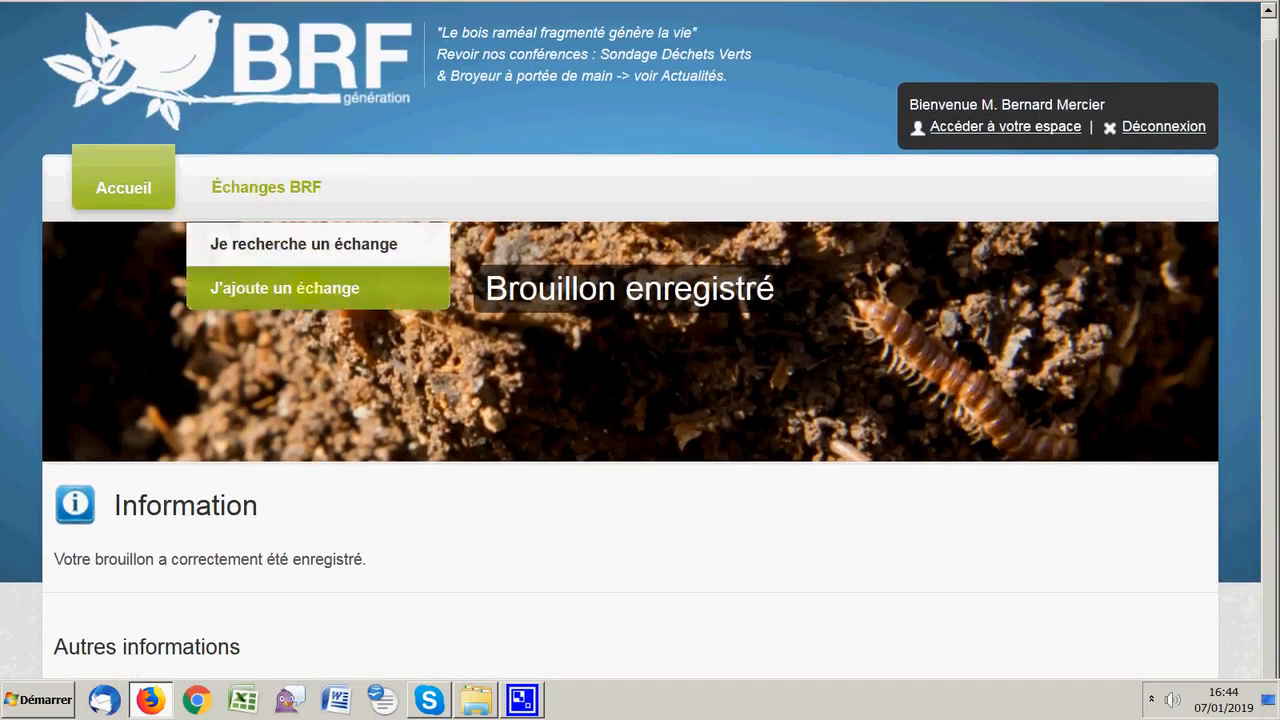